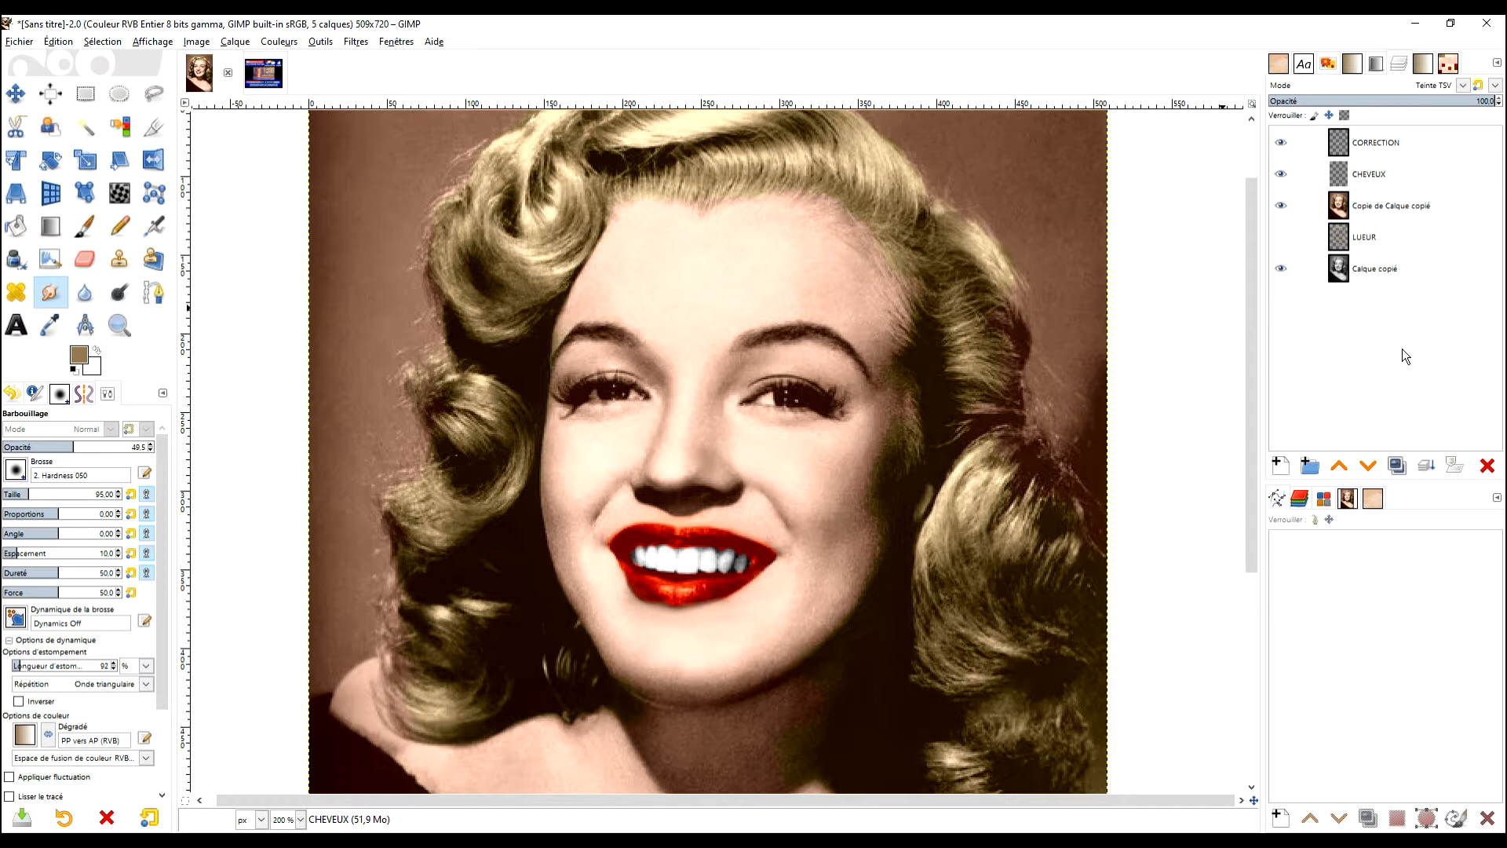
- Toggle the CORRECTION layer's visibility to compare the mouth with and without the lip and teeth retouching
drag(1005, 329, 982, 398)
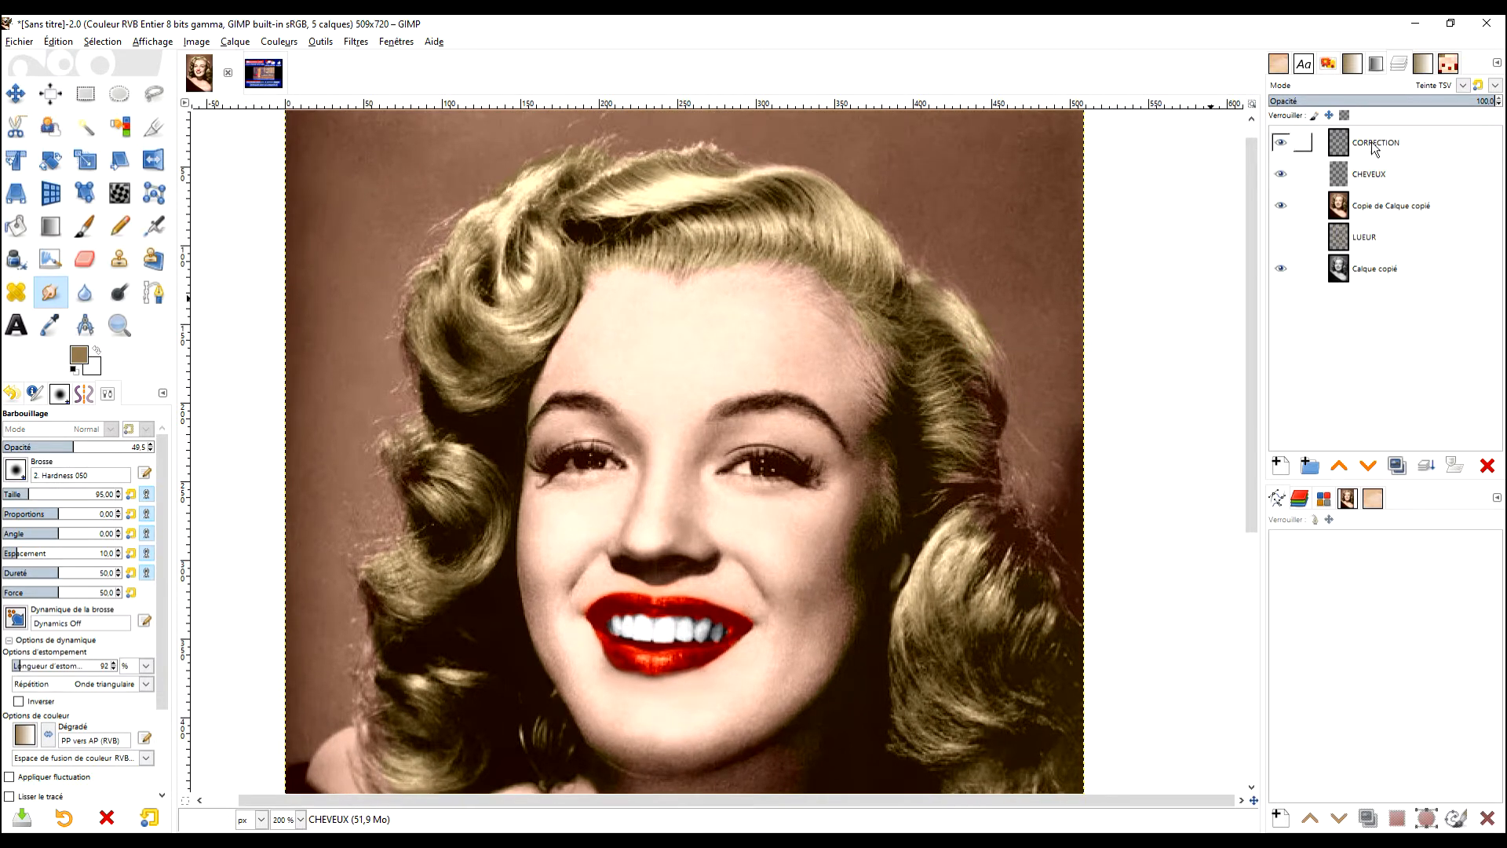
click(1280, 142)
drag(849, 690, 896, 579)
scroll(654, 570, up, 3)
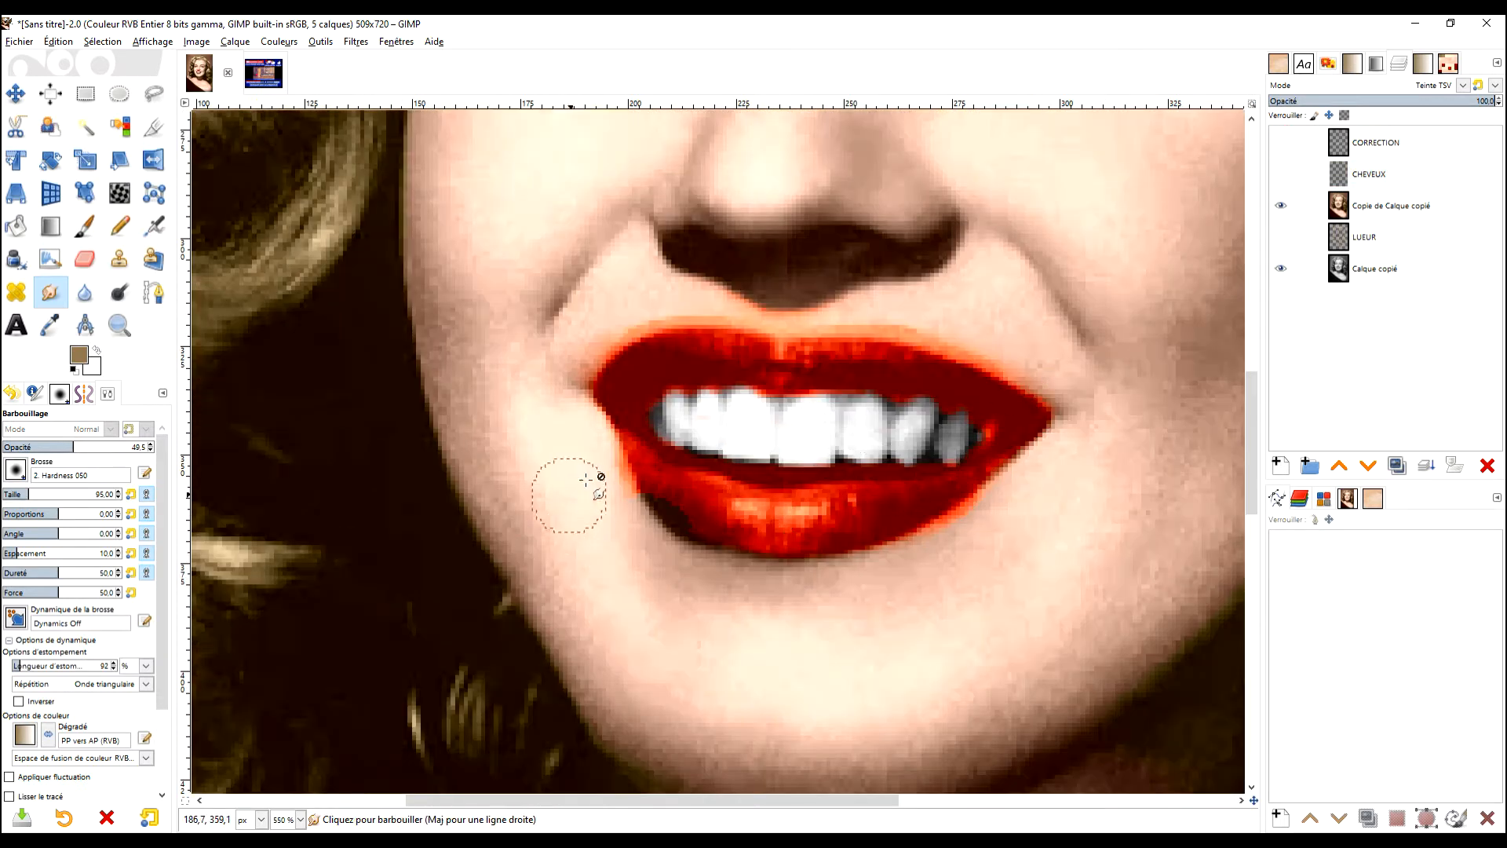
click(1285, 145)
click(1287, 144)
click(1283, 146)
scroll(997, 266, down, 2)
scroll(997, 265, down, 2)
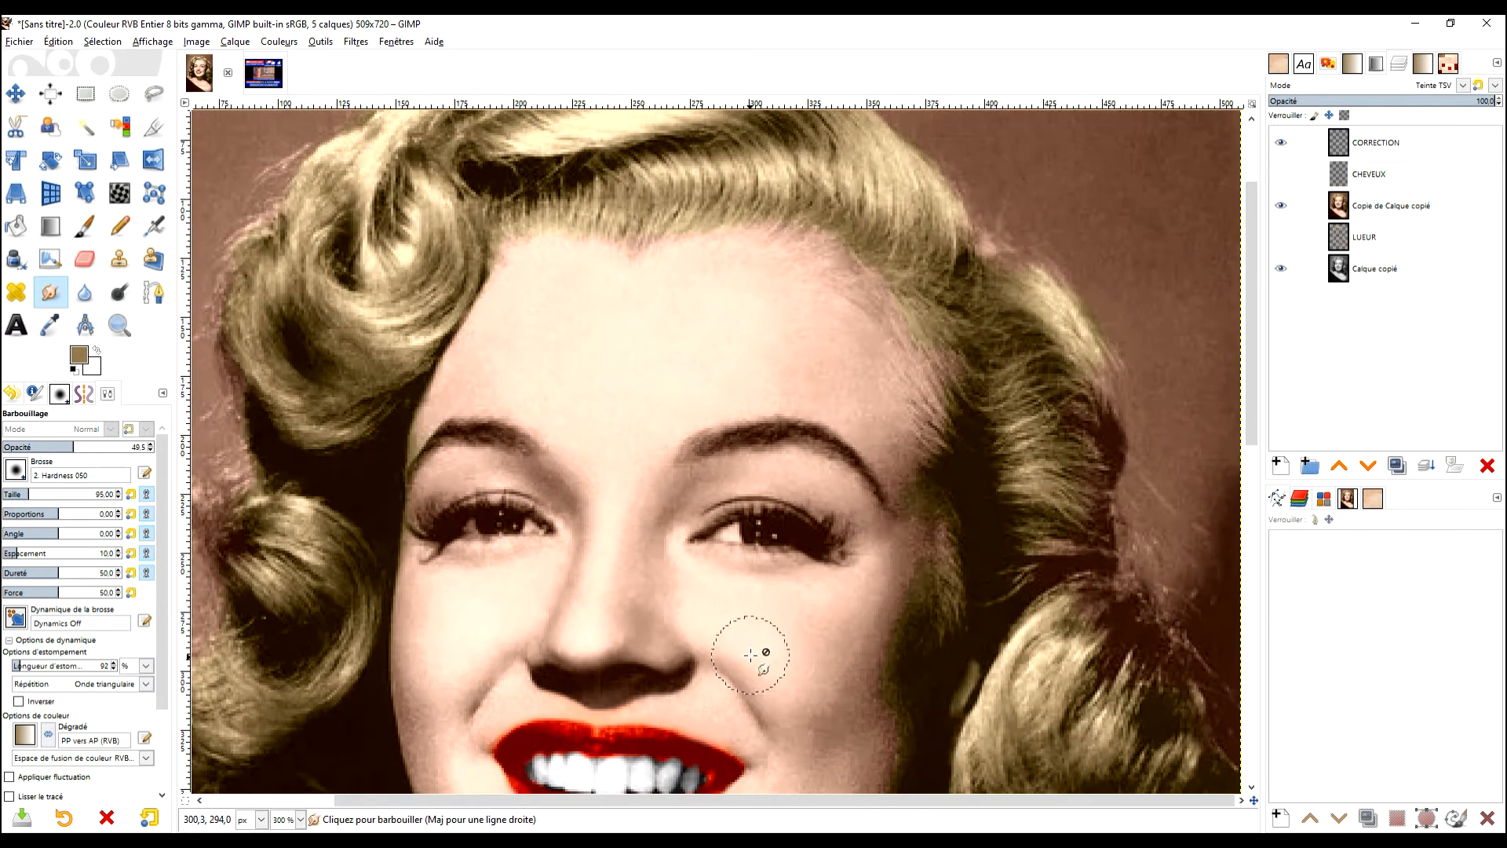
- Show the CHEVEUX layer again and examine its effect on the hair and the whole portrait
scroll(780, 437, up, 2)
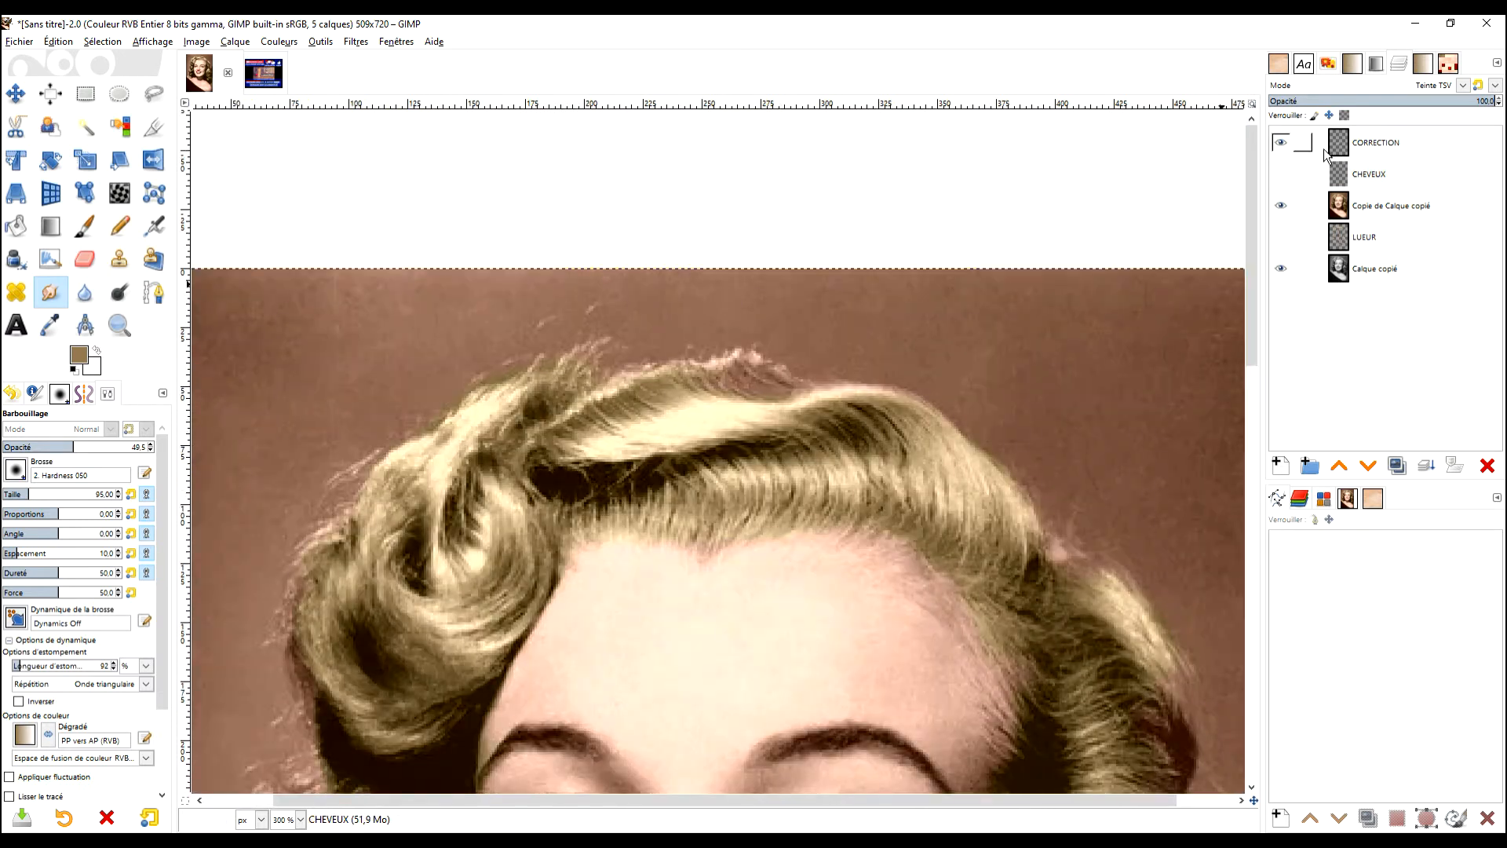
click(1281, 173)
click(1370, 174)
scroll(797, 502, down, 2)
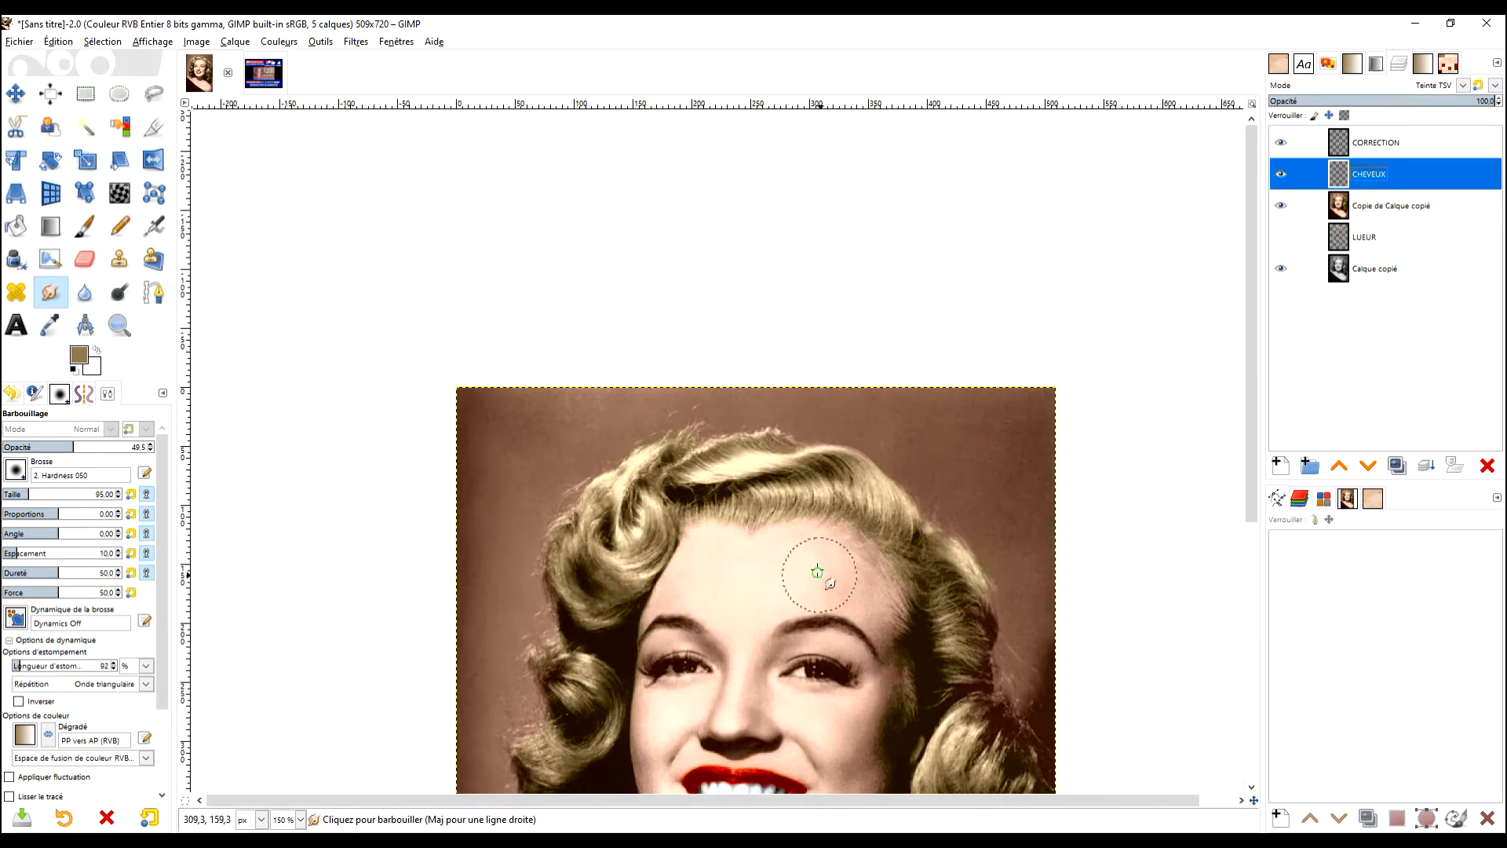
scroll(920, 462, up, 1)
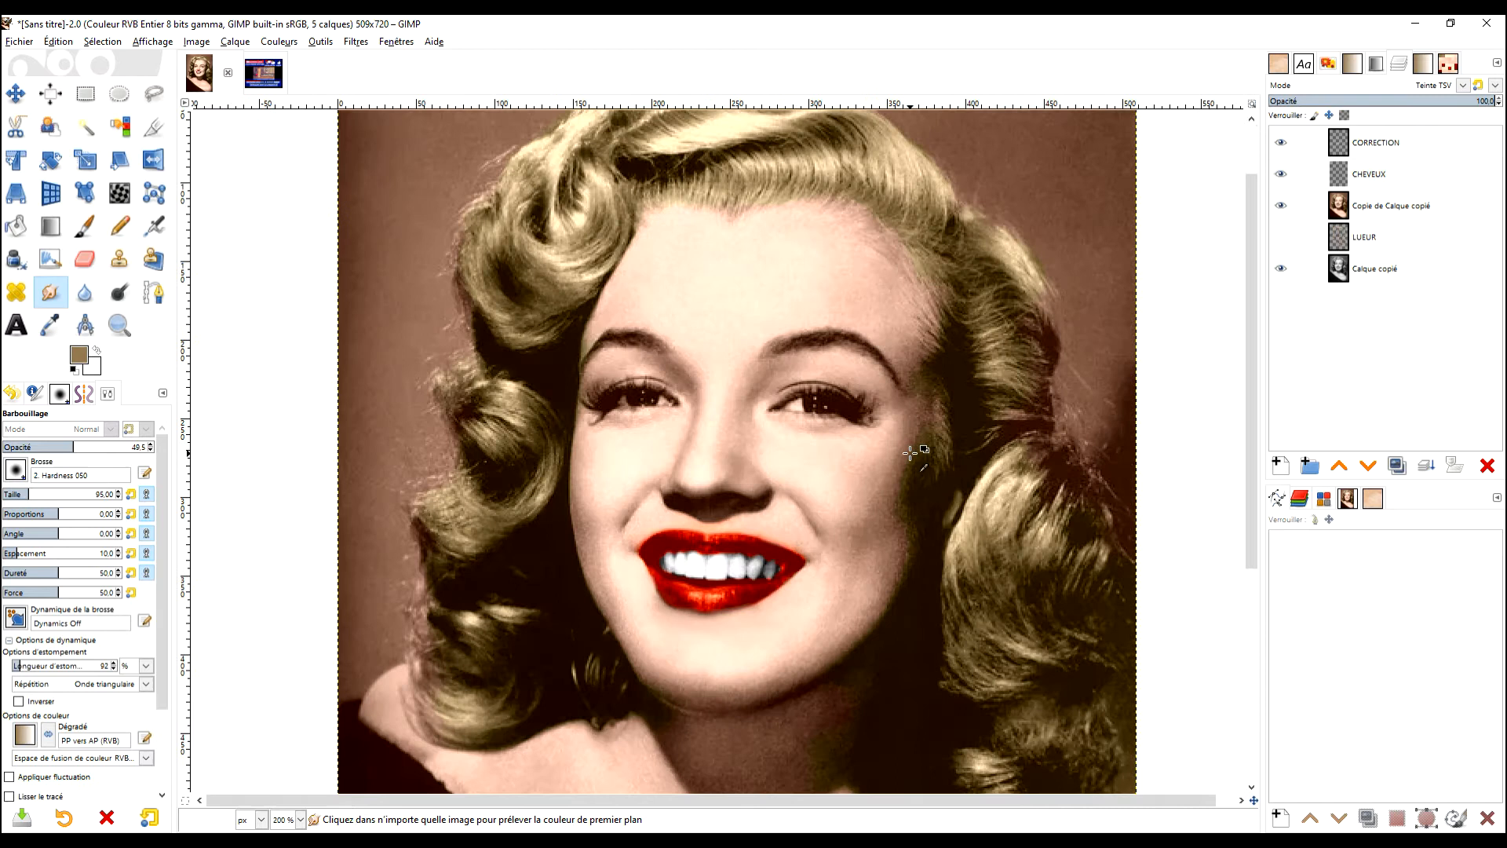
drag(867, 401, 809, 410)
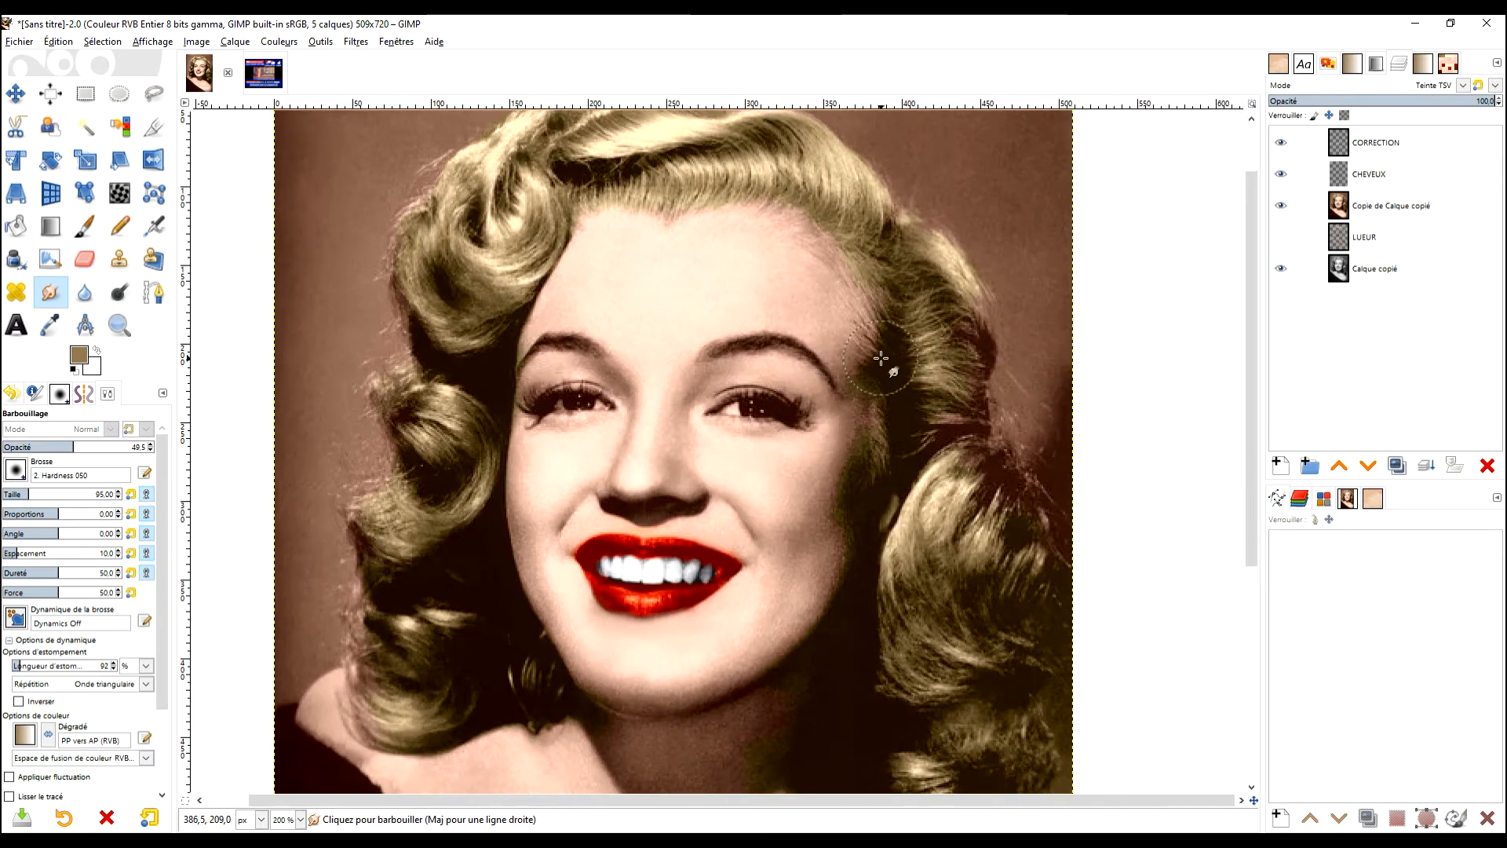
scroll(772, 481, down, 2)
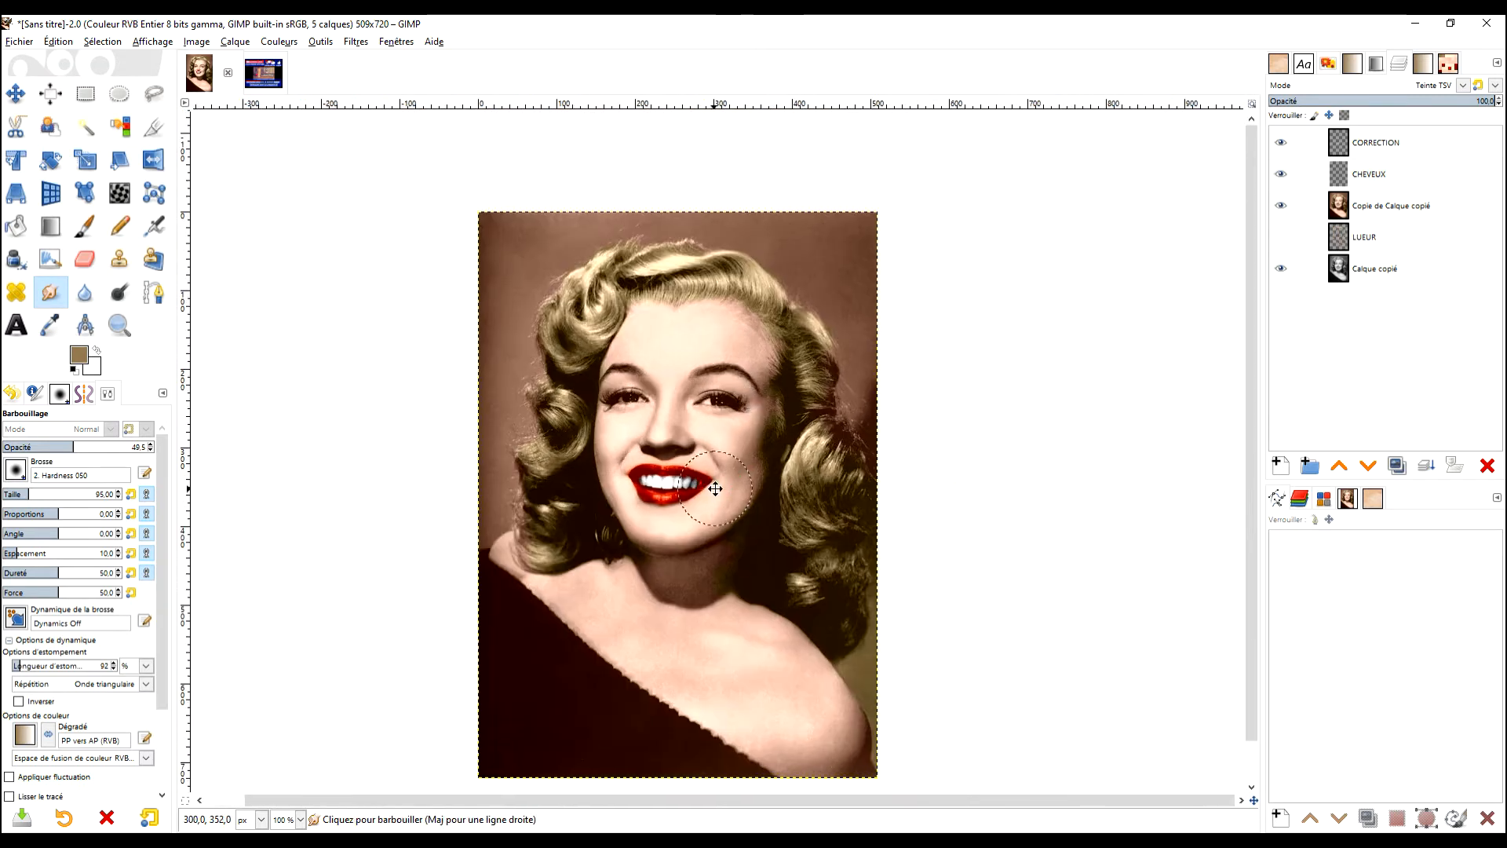
scroll(753, 471, up, 1)
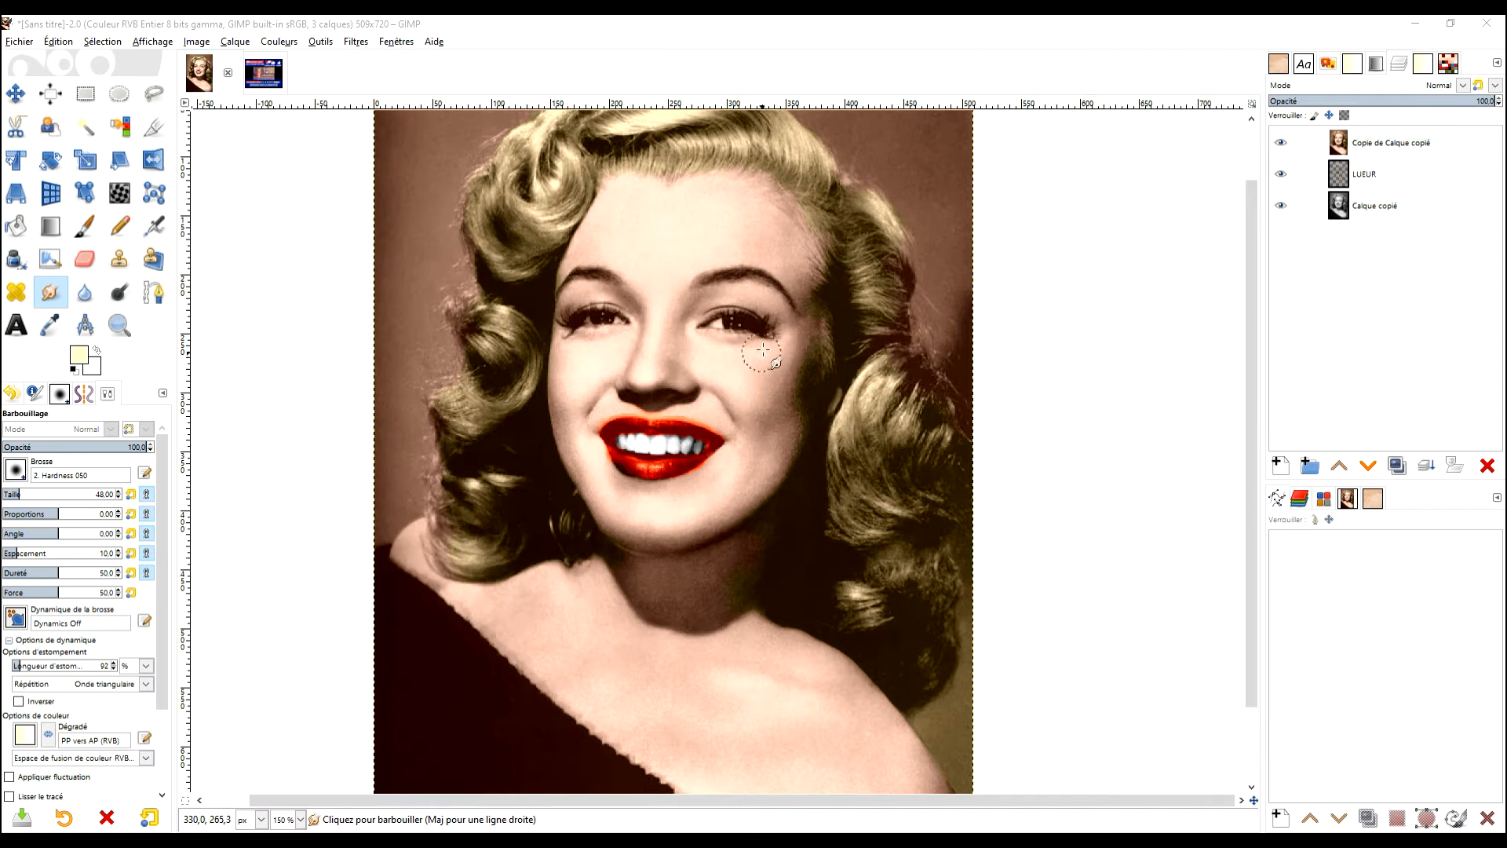
scroll(763, 350, up, 2)
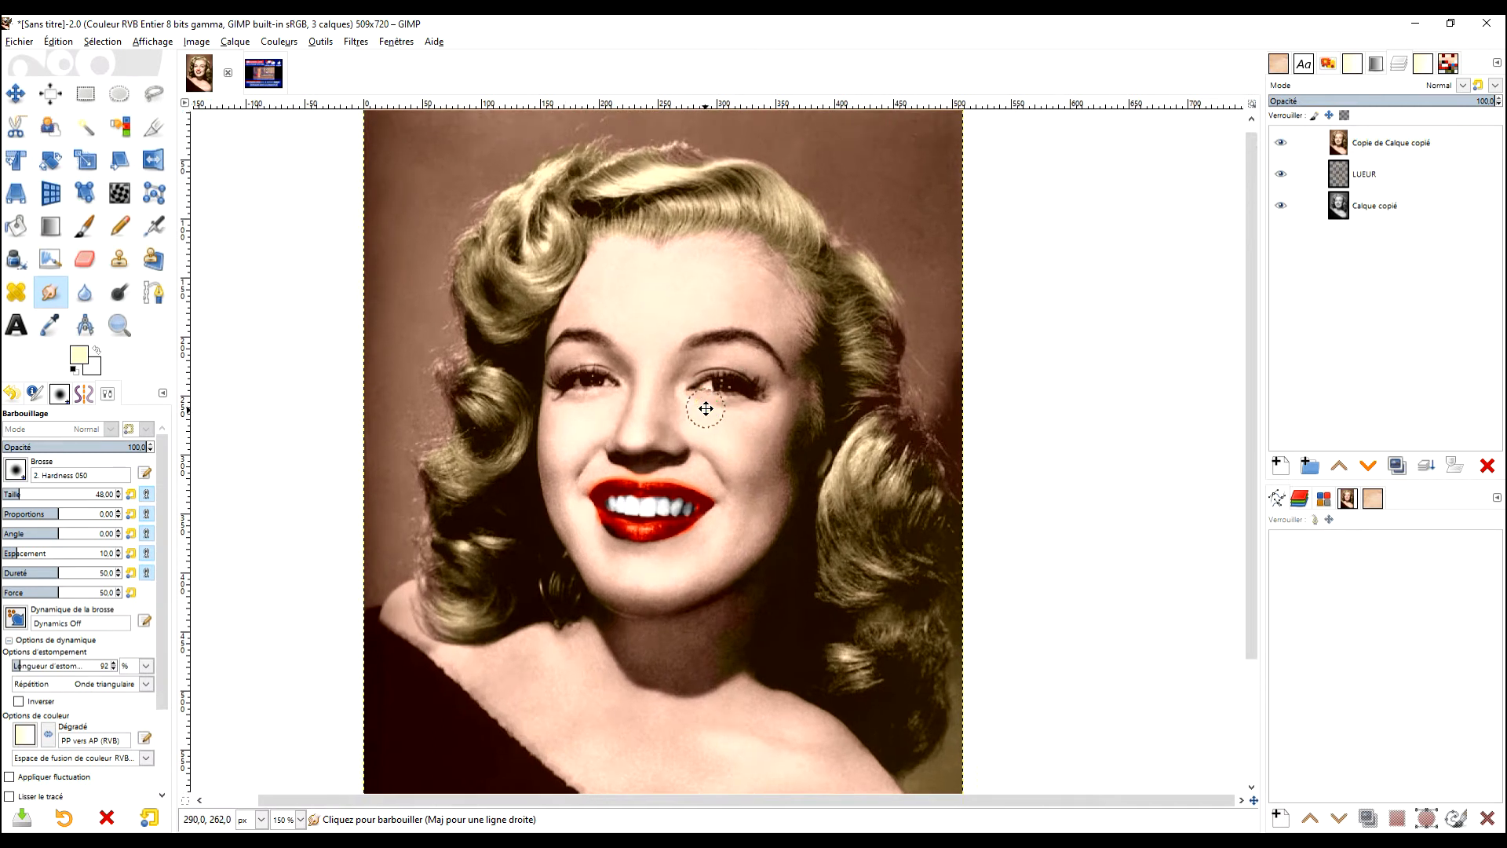
key(3)
scroll(752, 310, down, 3)
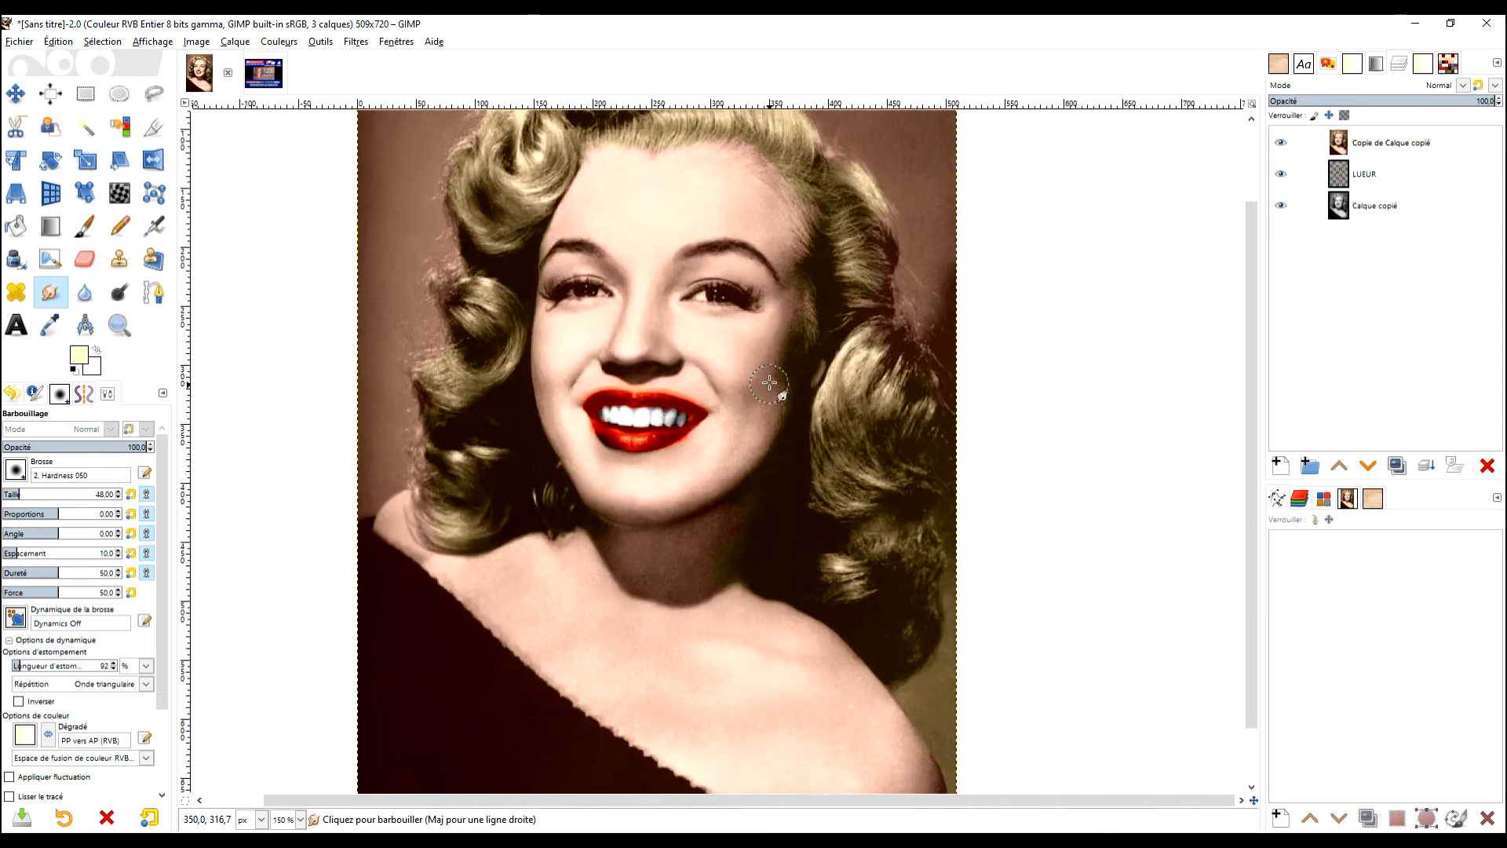
drag(769, 339, 746, 407)
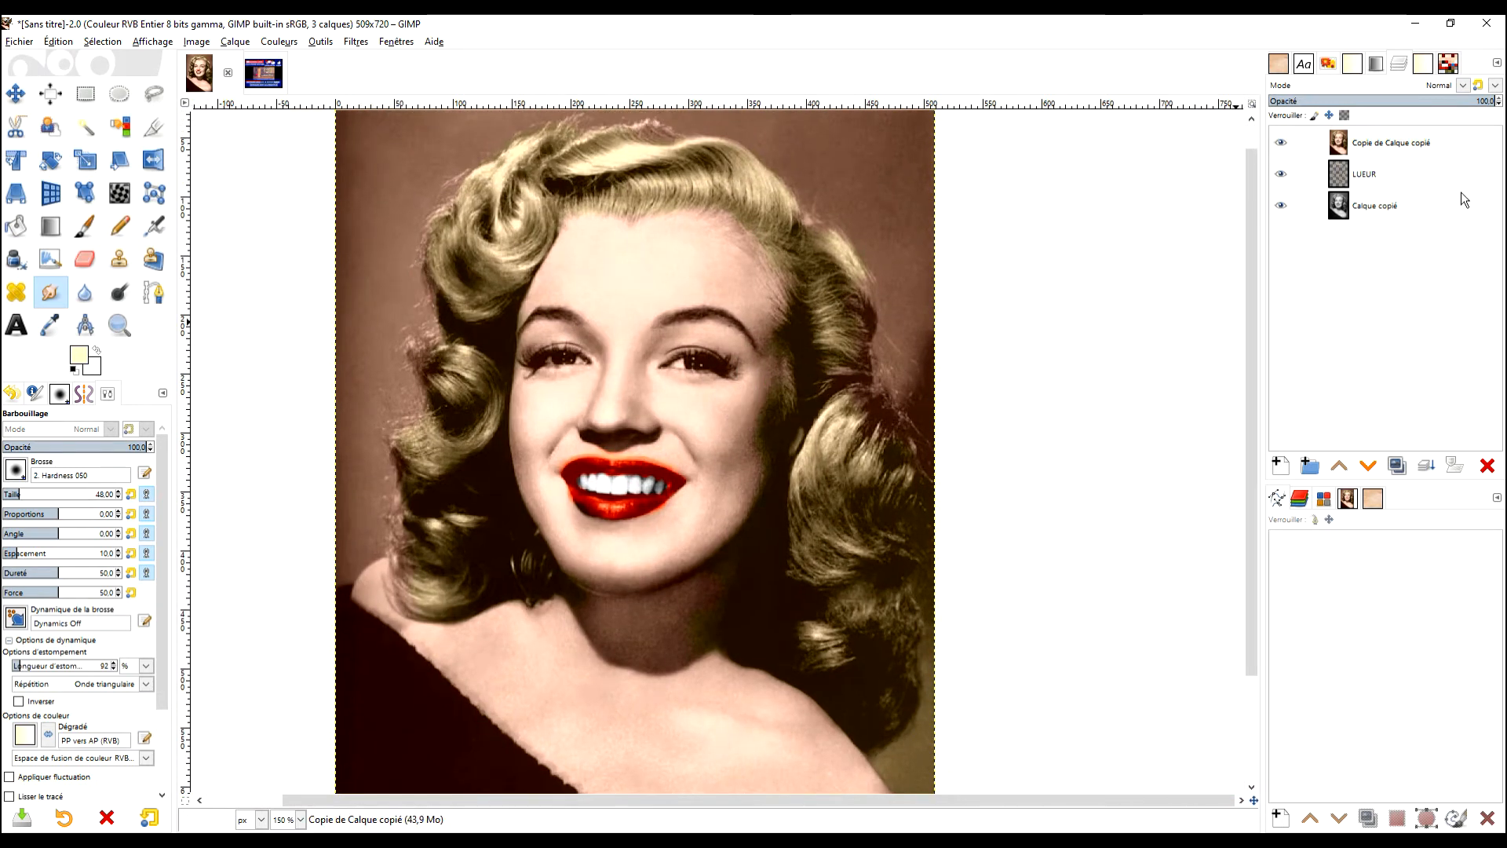
- Add a new transparent 509 × 720 px layer above Copie de Calque copié and name it CORRECTION
click(1383, 149)
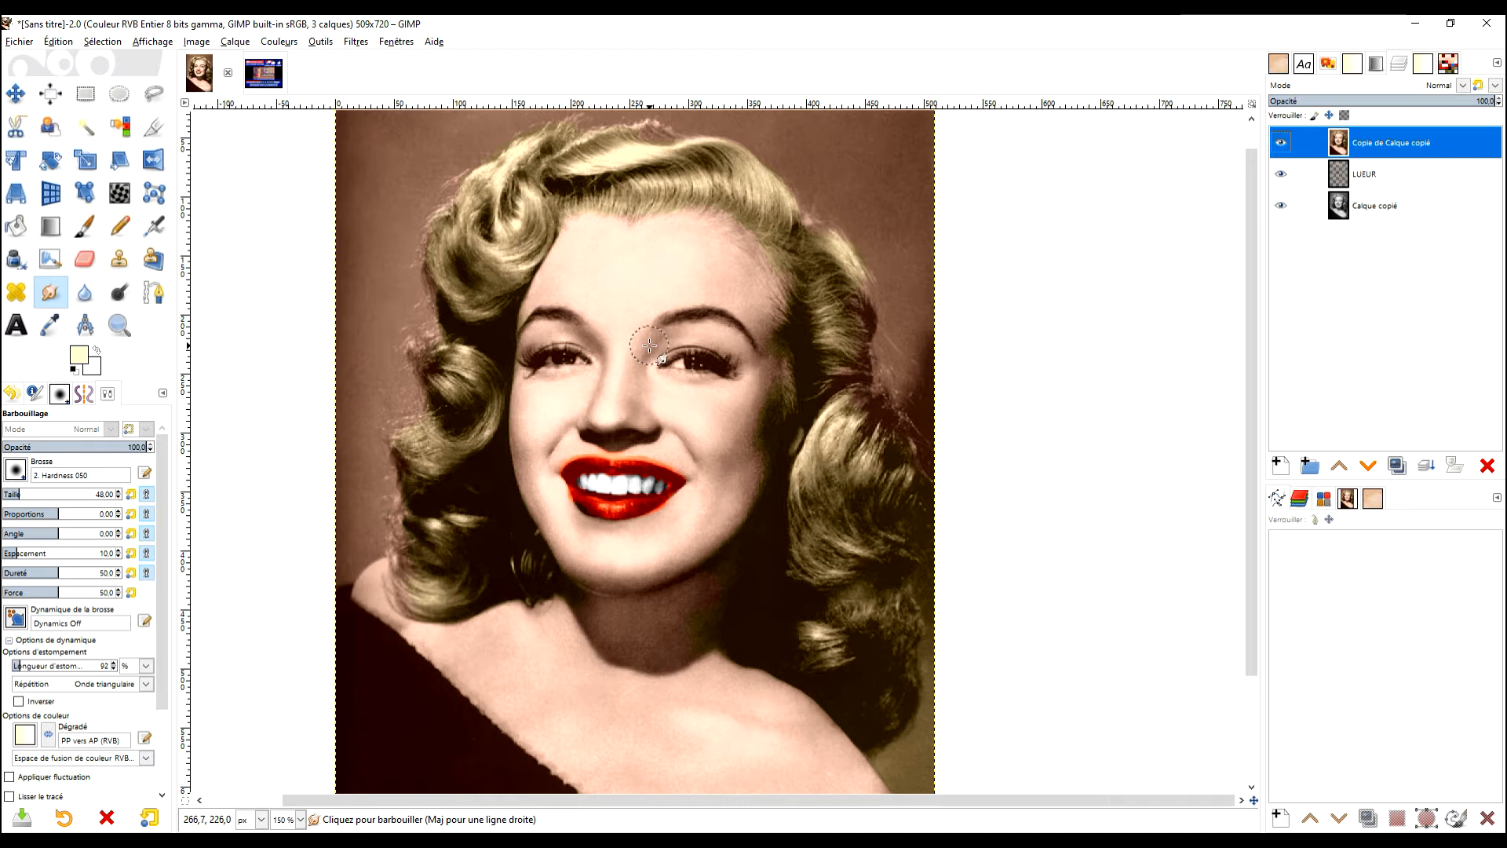
click(1280, 461)
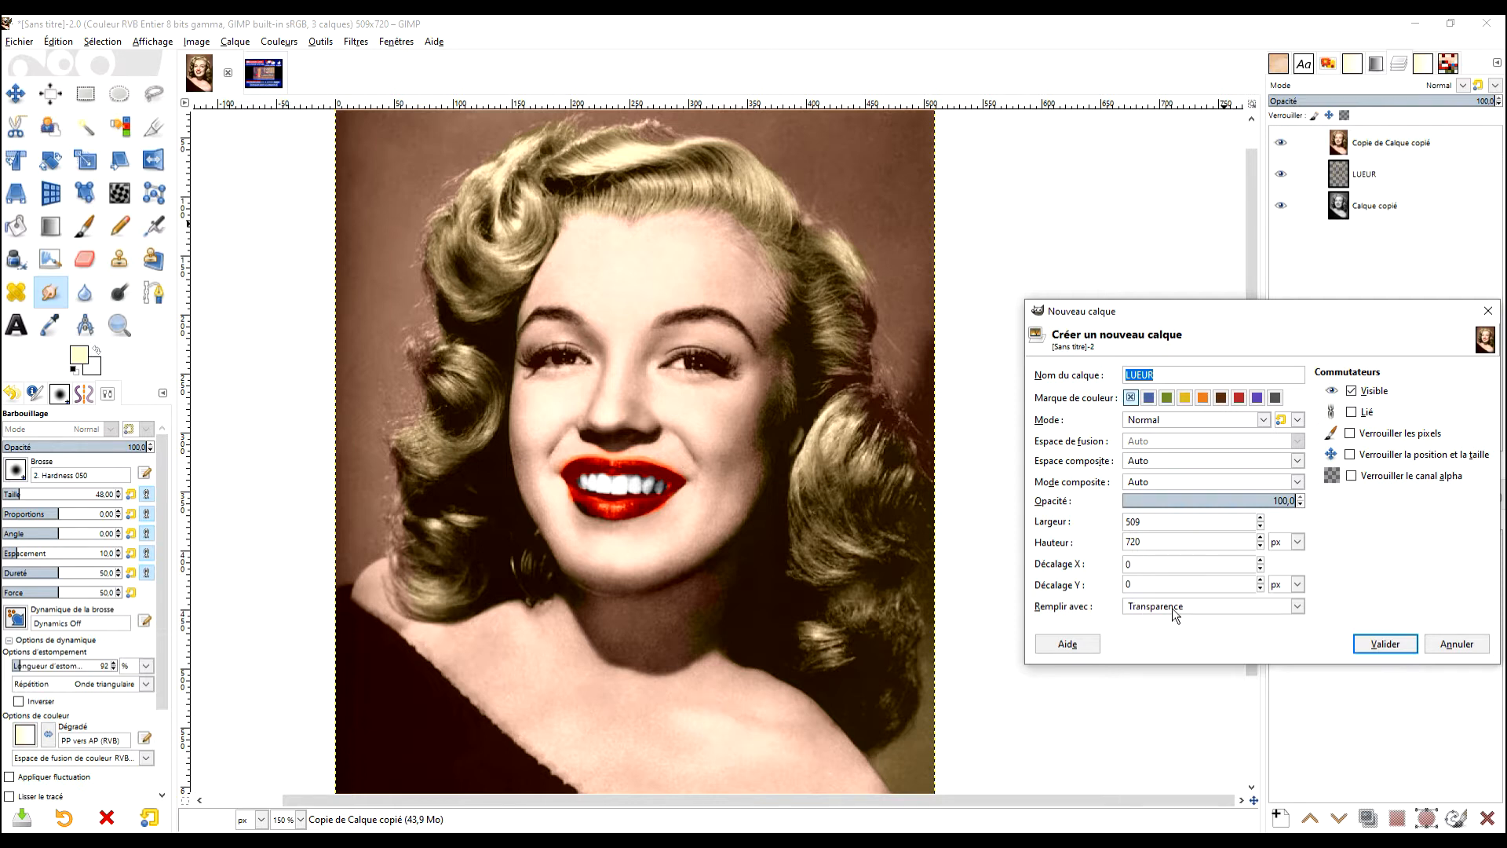
click(1386, 644)
double_click(1366, 143)
text(CORRECTION)
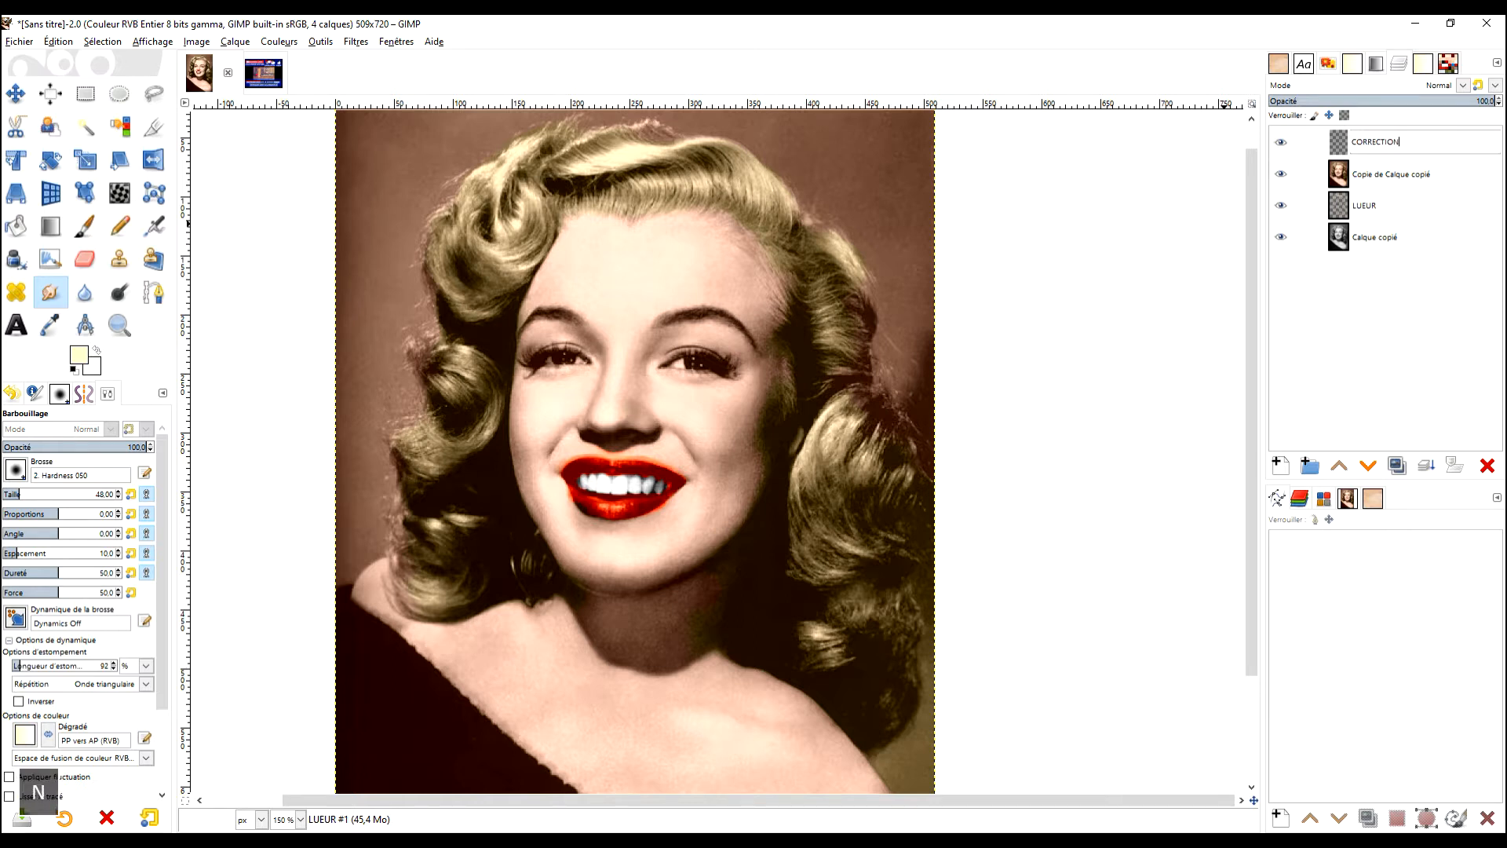
key(Return)
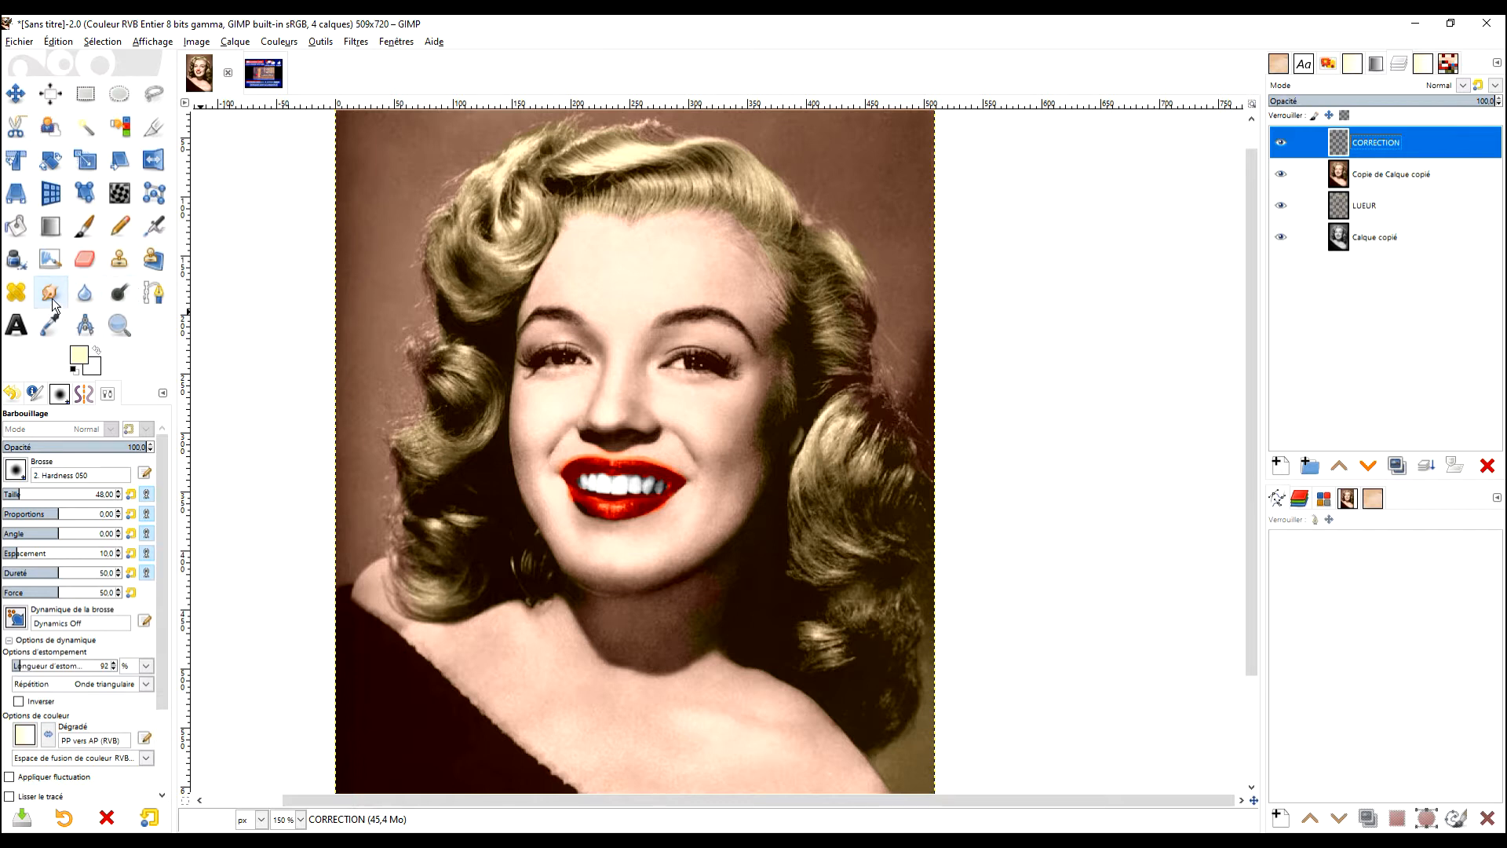
- With the CORRECTION layer active, sample a red from the lower lip beside the dark patch as the foreground colour
drag(683, 144, 717, 85)
scroll(645, 399, up, 4)
scroll(617, 589, up, 1)
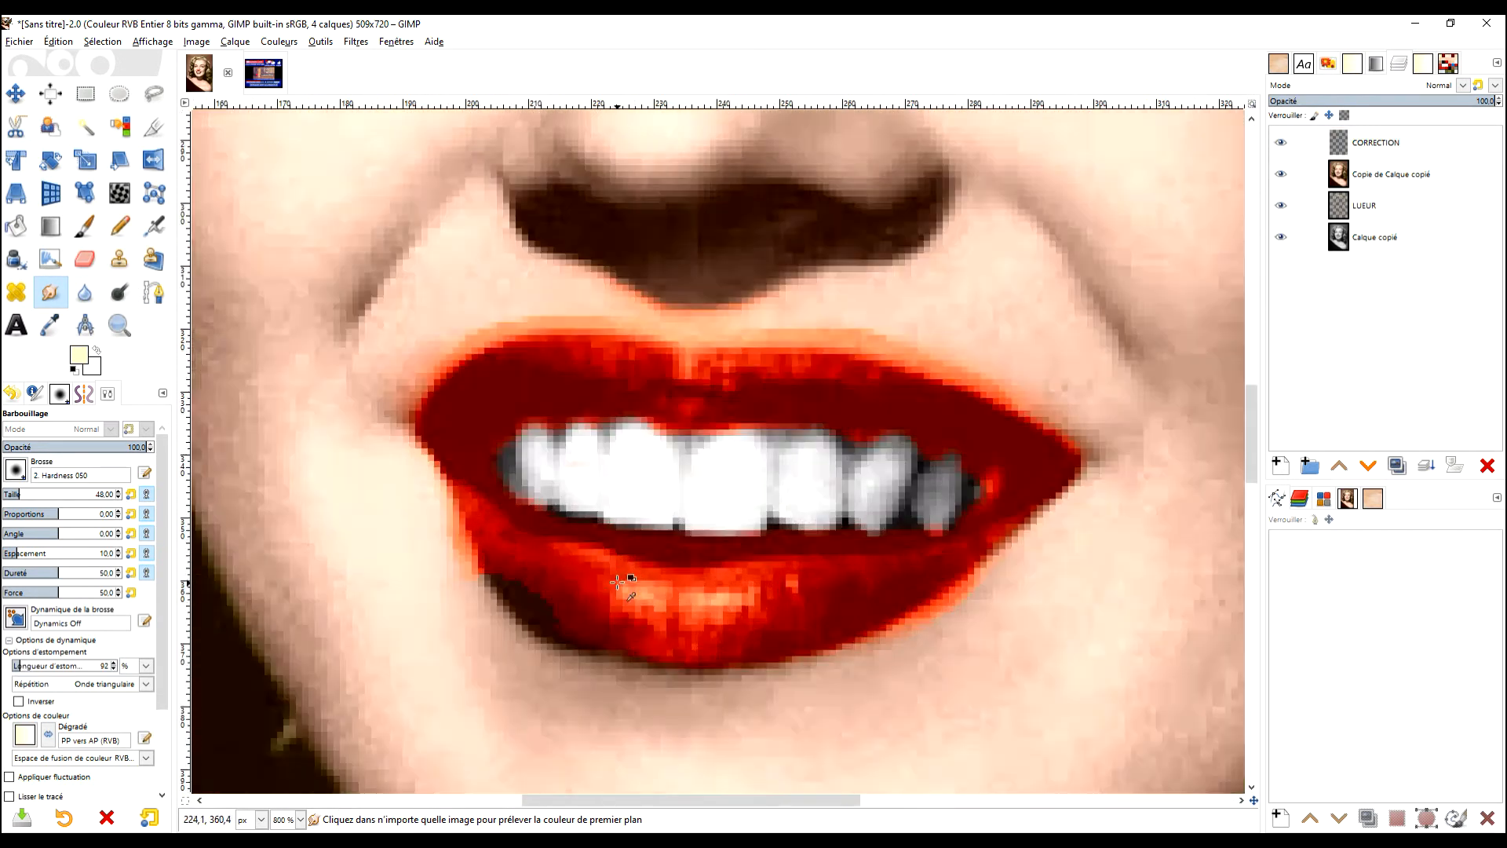
drag(617, 581, 723, 404)
click(1335, 142)
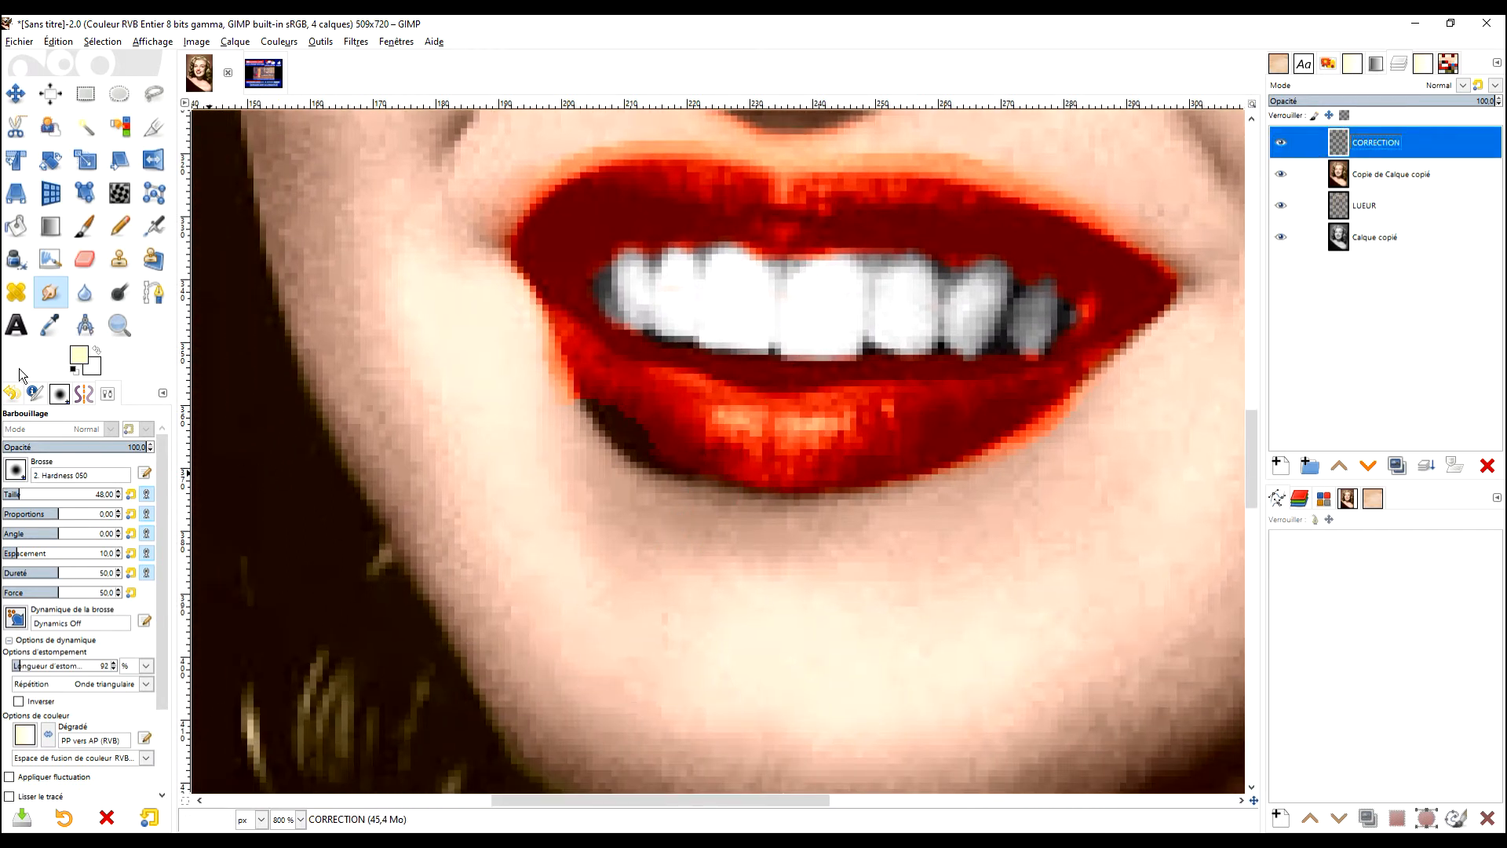
scroll(153, 675, down, 3)
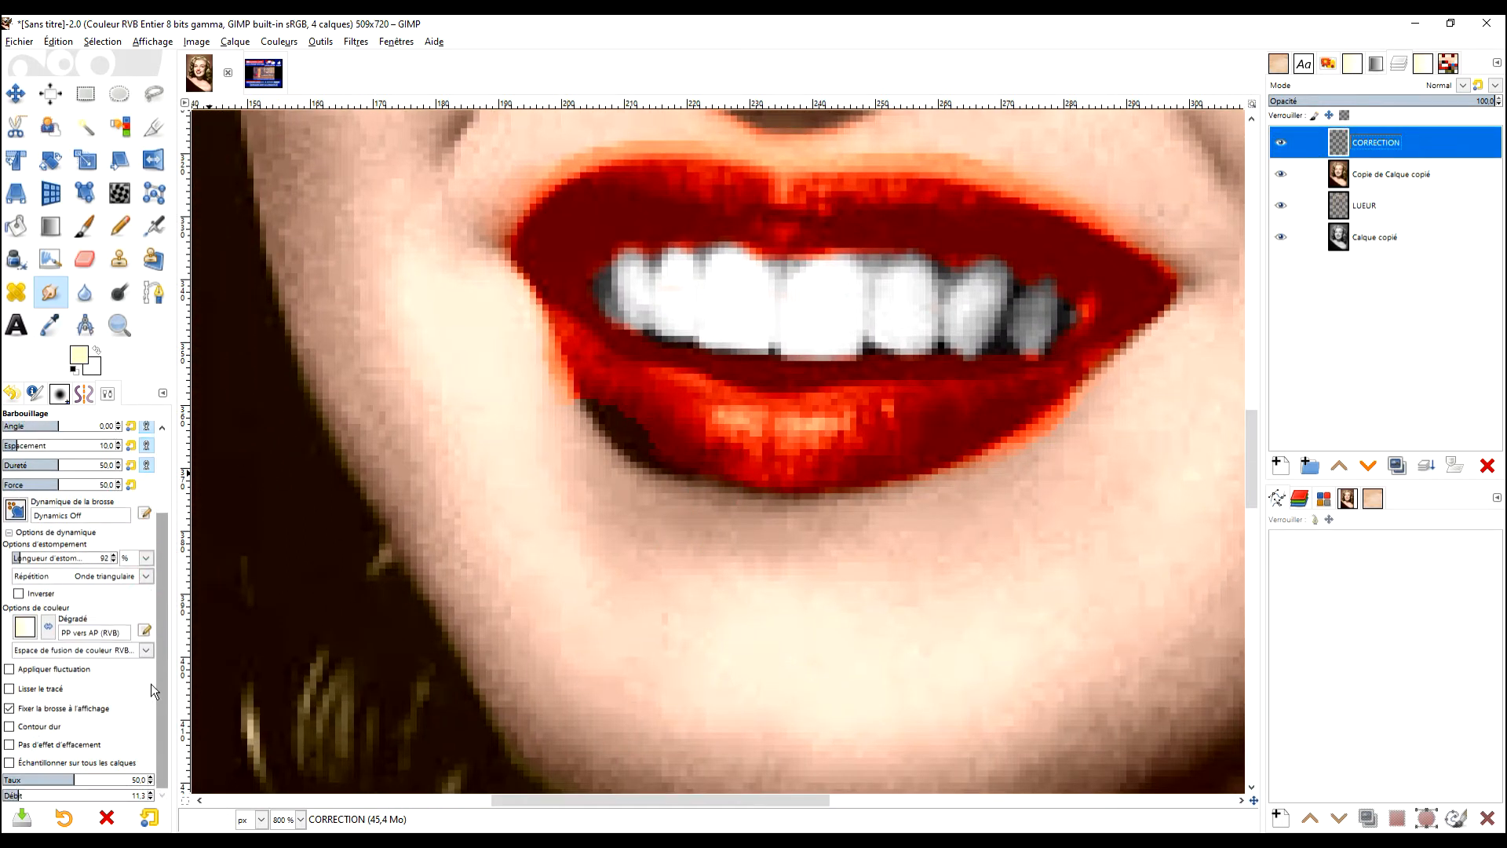
scroll(151, 685, up, 3)
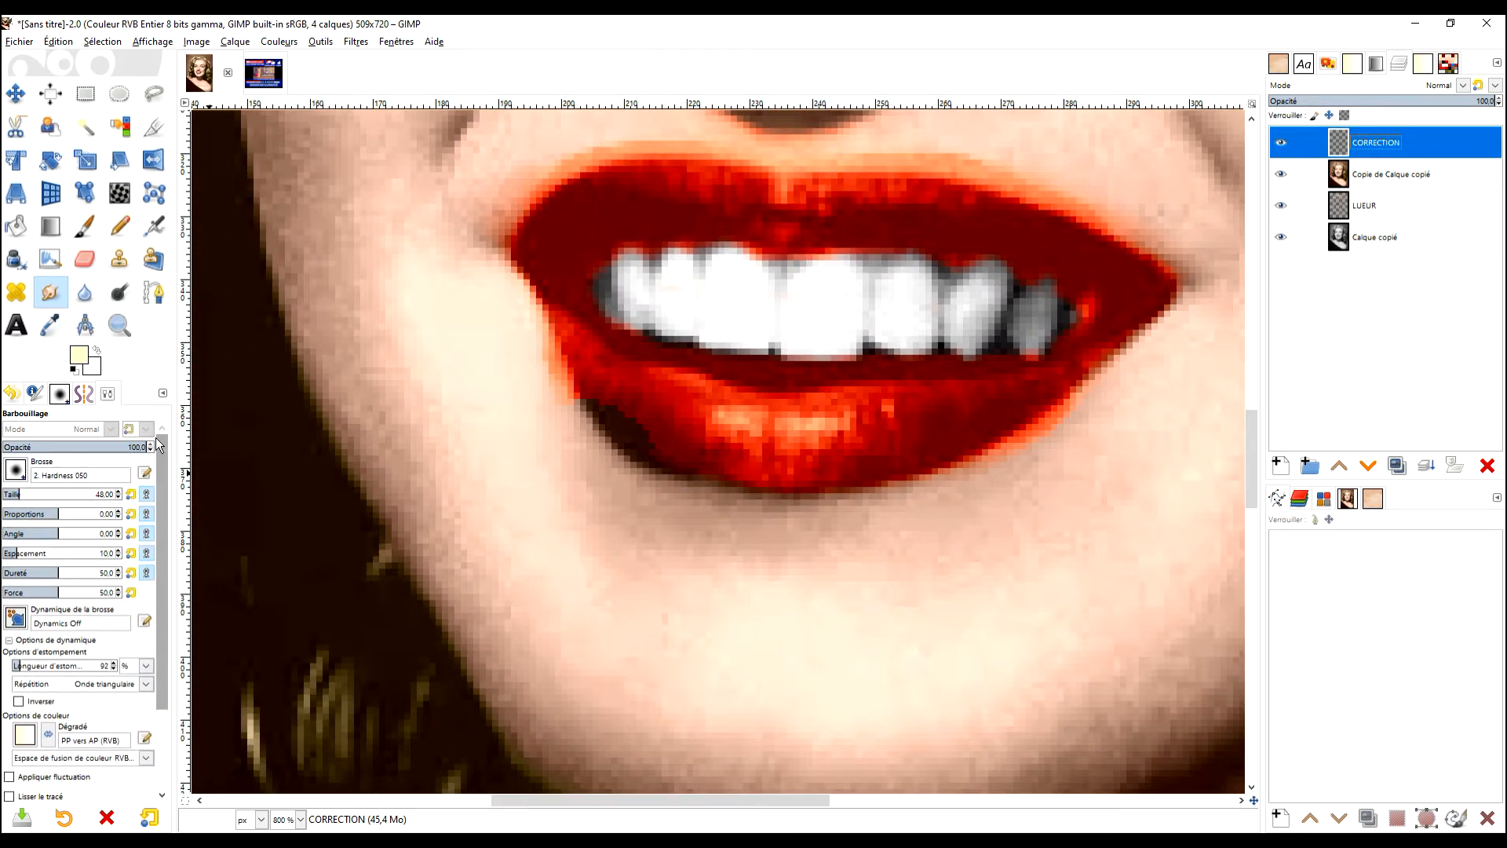
click(52, 325)
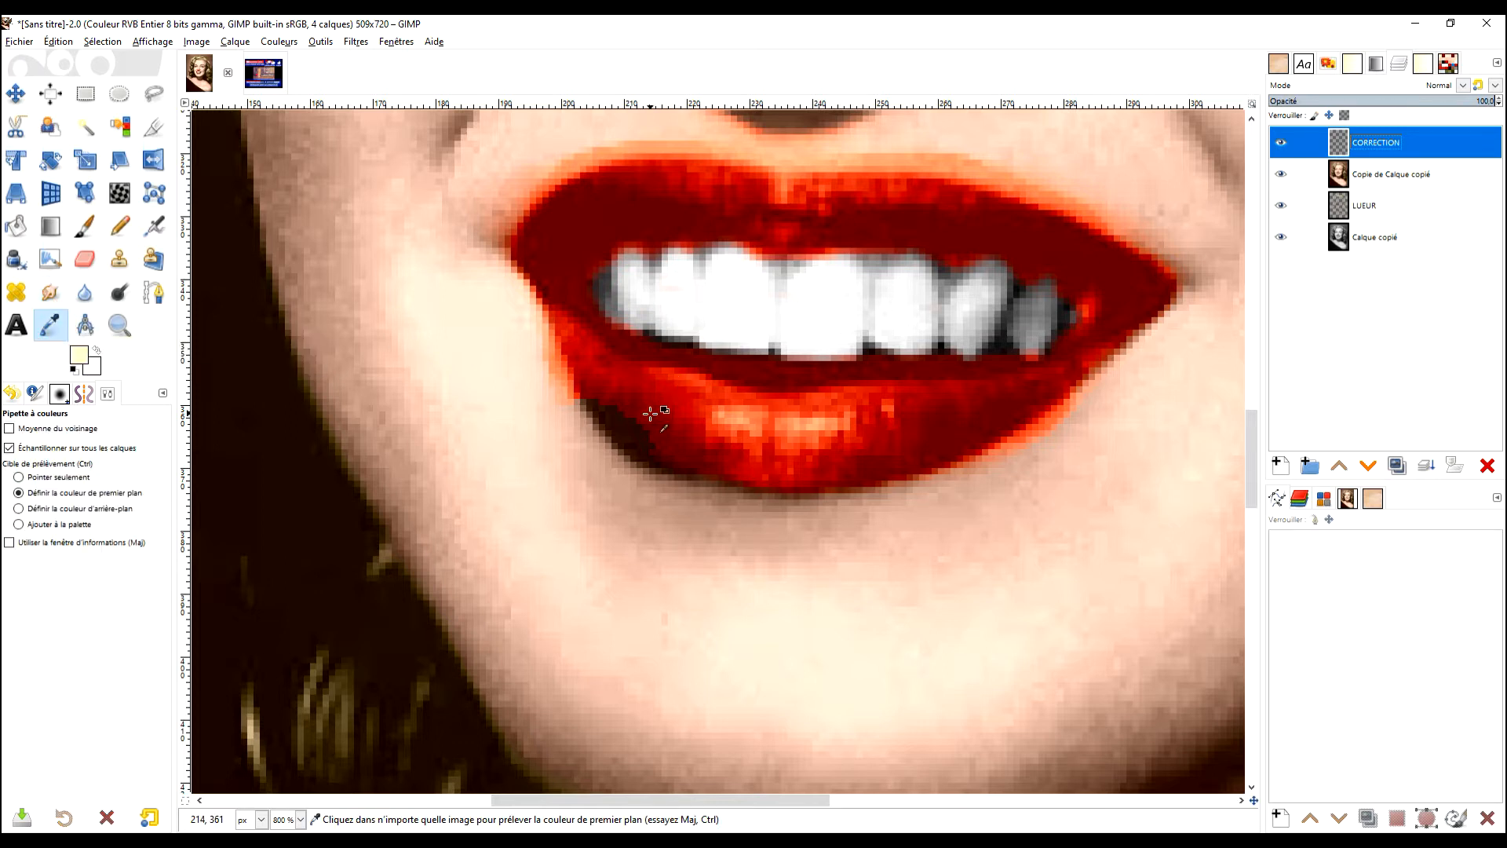
click(686, 411)
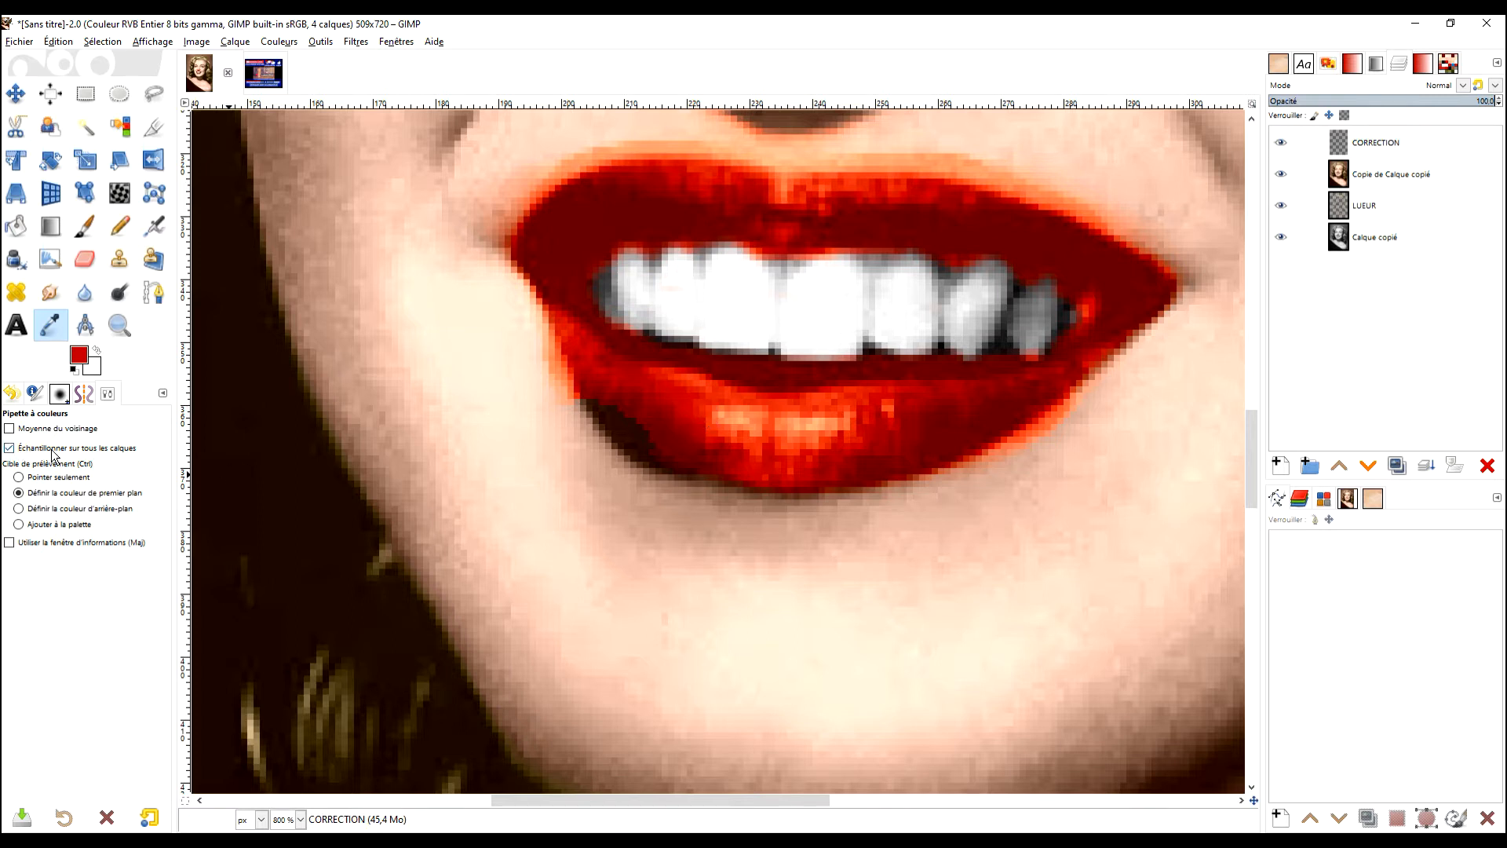
click(1280, 172)
click(1370, 143)
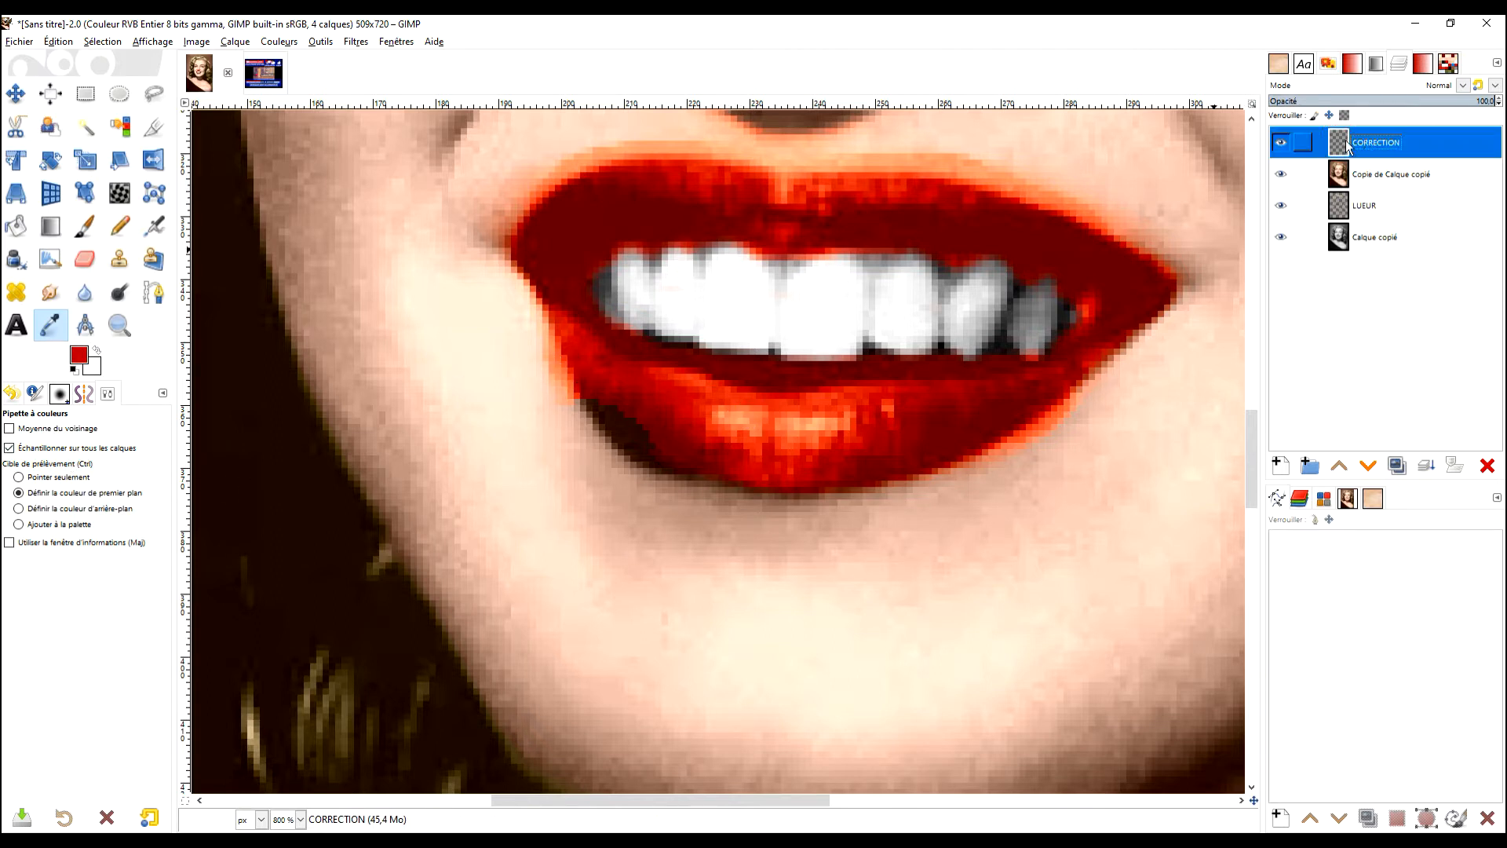
click(689, 404)
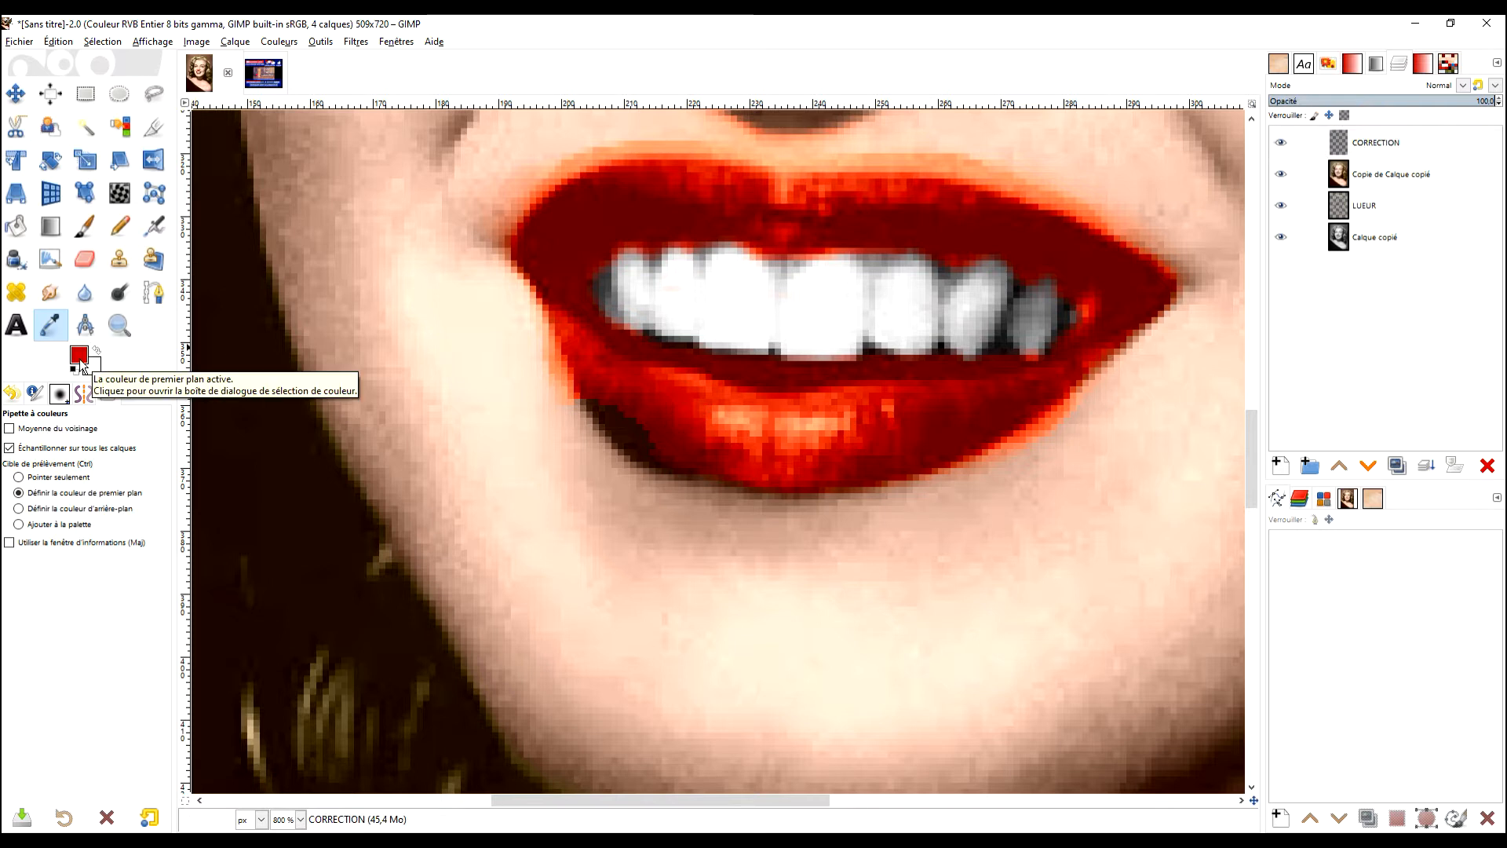
- Cover the dark patch on the left part of the lower lip with red using the Smudge tool
click(50, 292)
scroll(692, 398, up, 1)
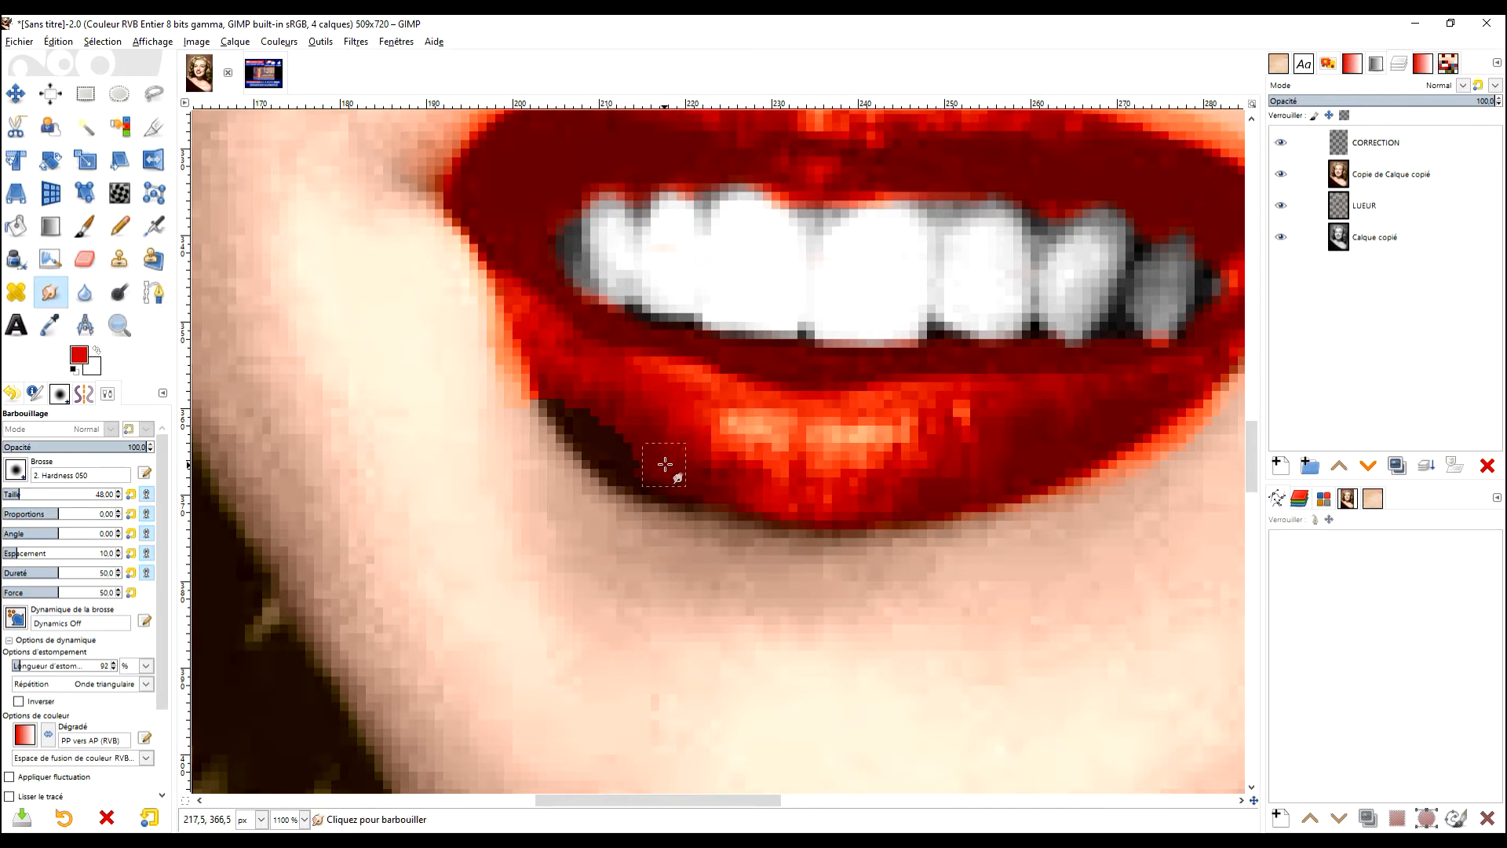
mouse_move(656, 458)
mouse_down()
mouse_move(623, 450)
mouse_move(581, 406)
mouse_up()
drag(634, 458, 557, 388)
drag(606, 463, 715, 511)
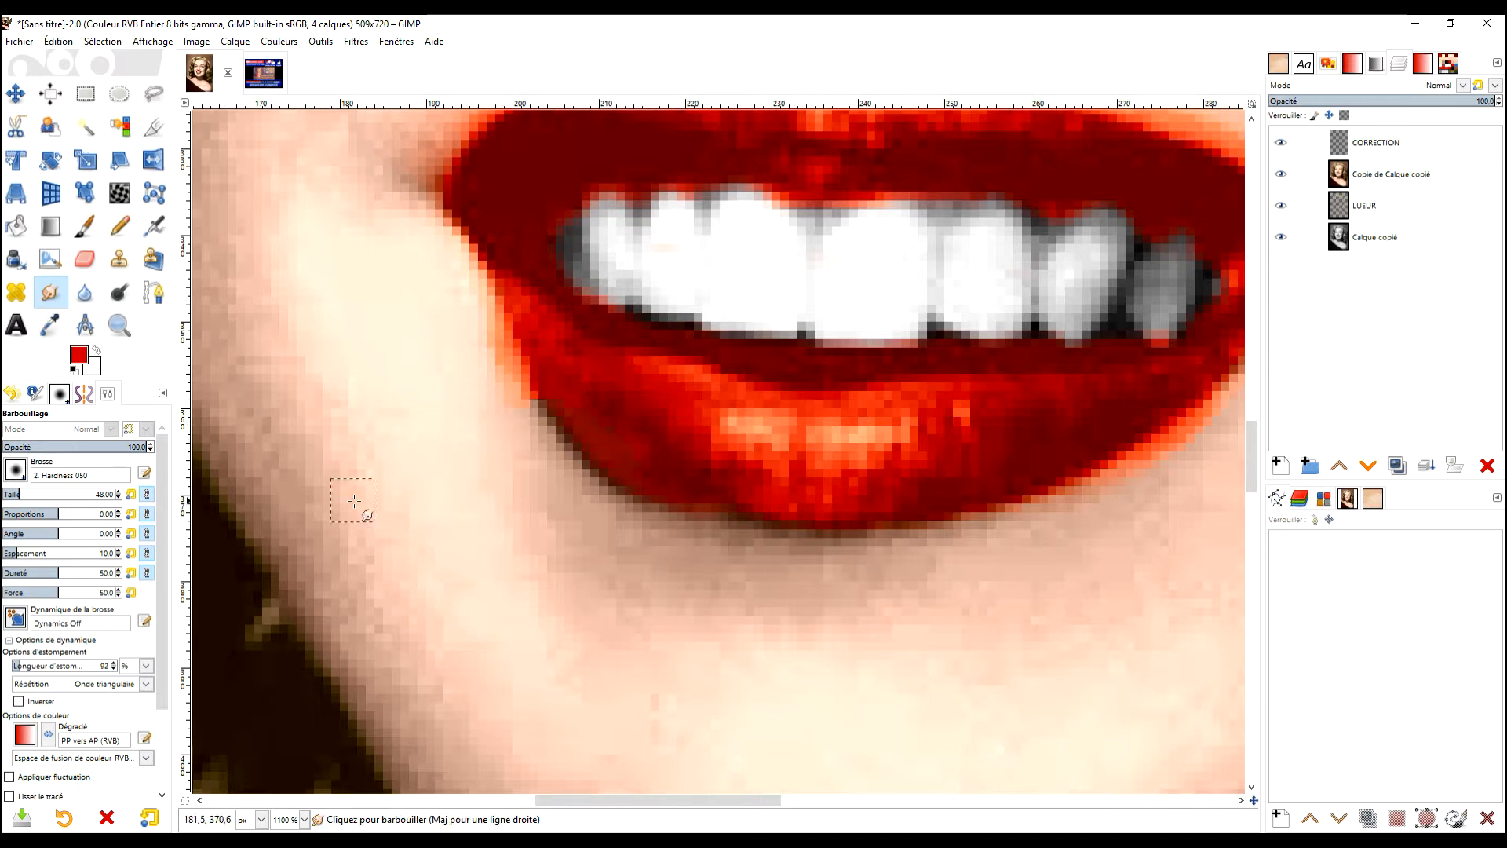
- Sample the light skin tone beside the mouth, try smudging along the lower lip's left edge, and undo that stroke
scroll(157, 711, down, 3)
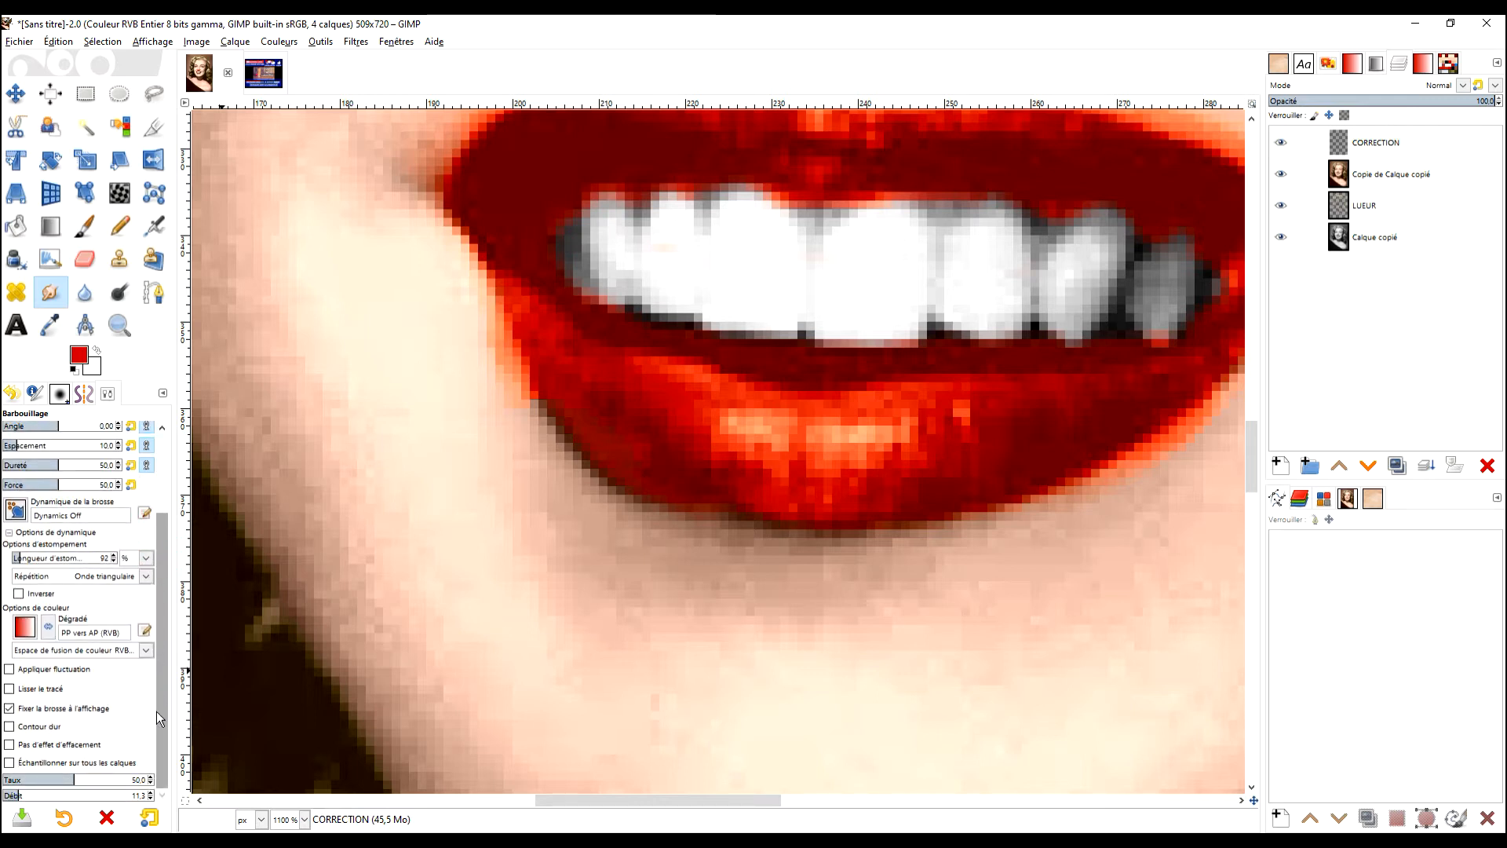
scroll(157, 711, up, 3)
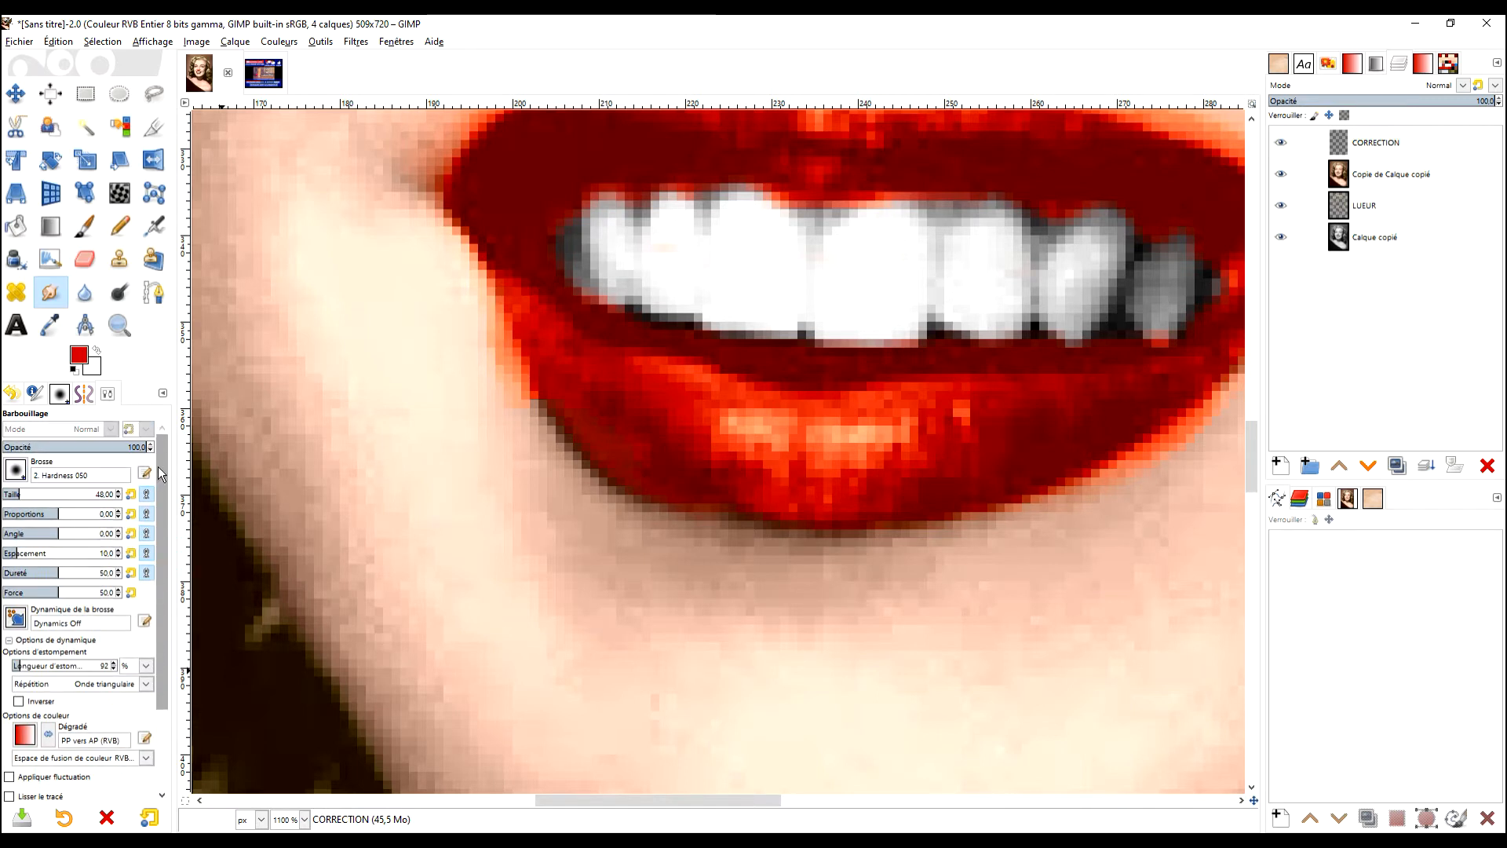
key(ctrl)
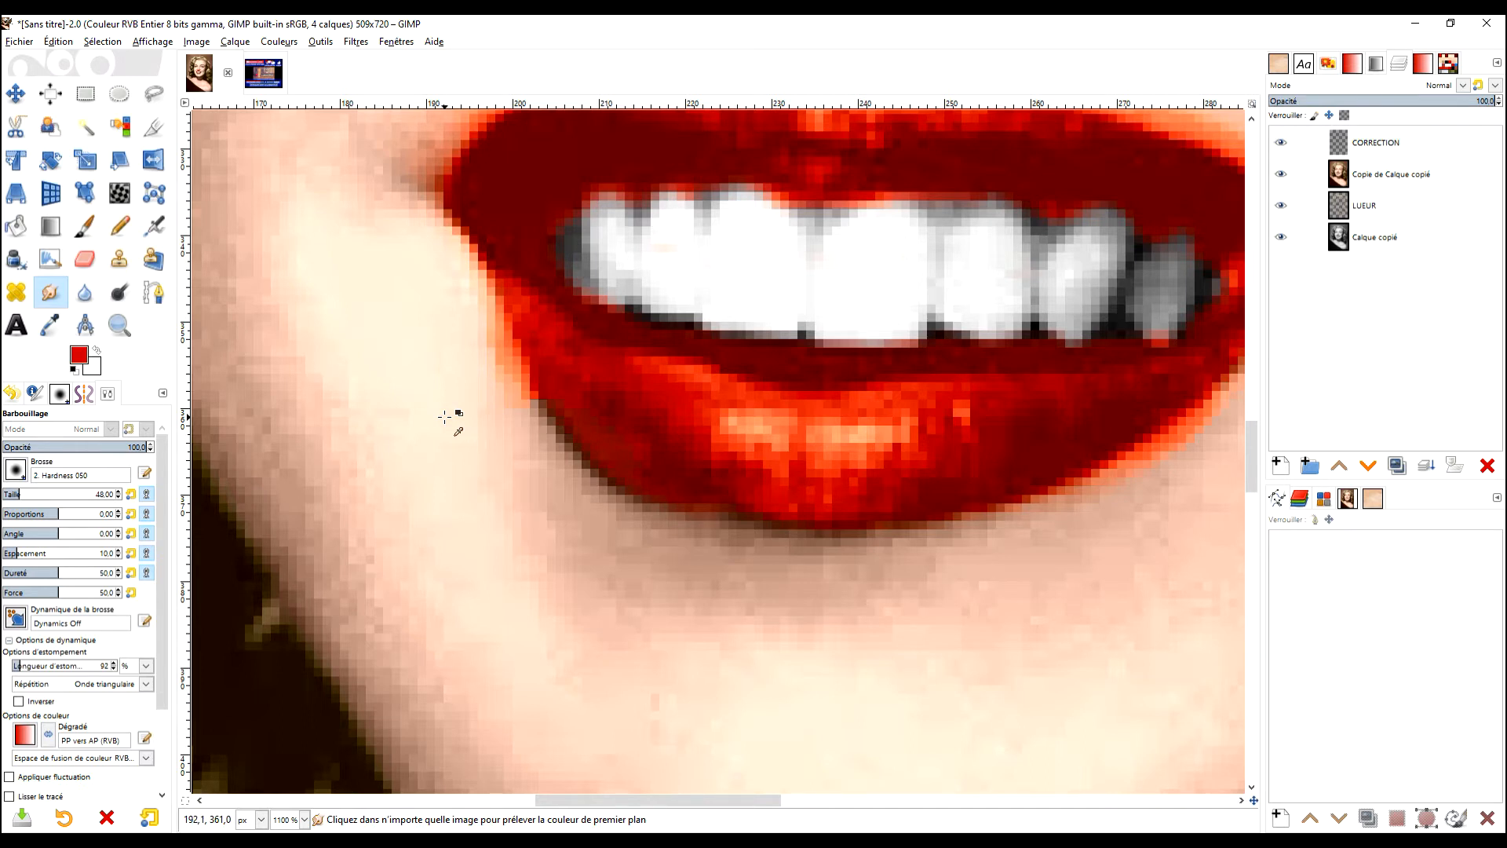
ctrl+click(444, 416)
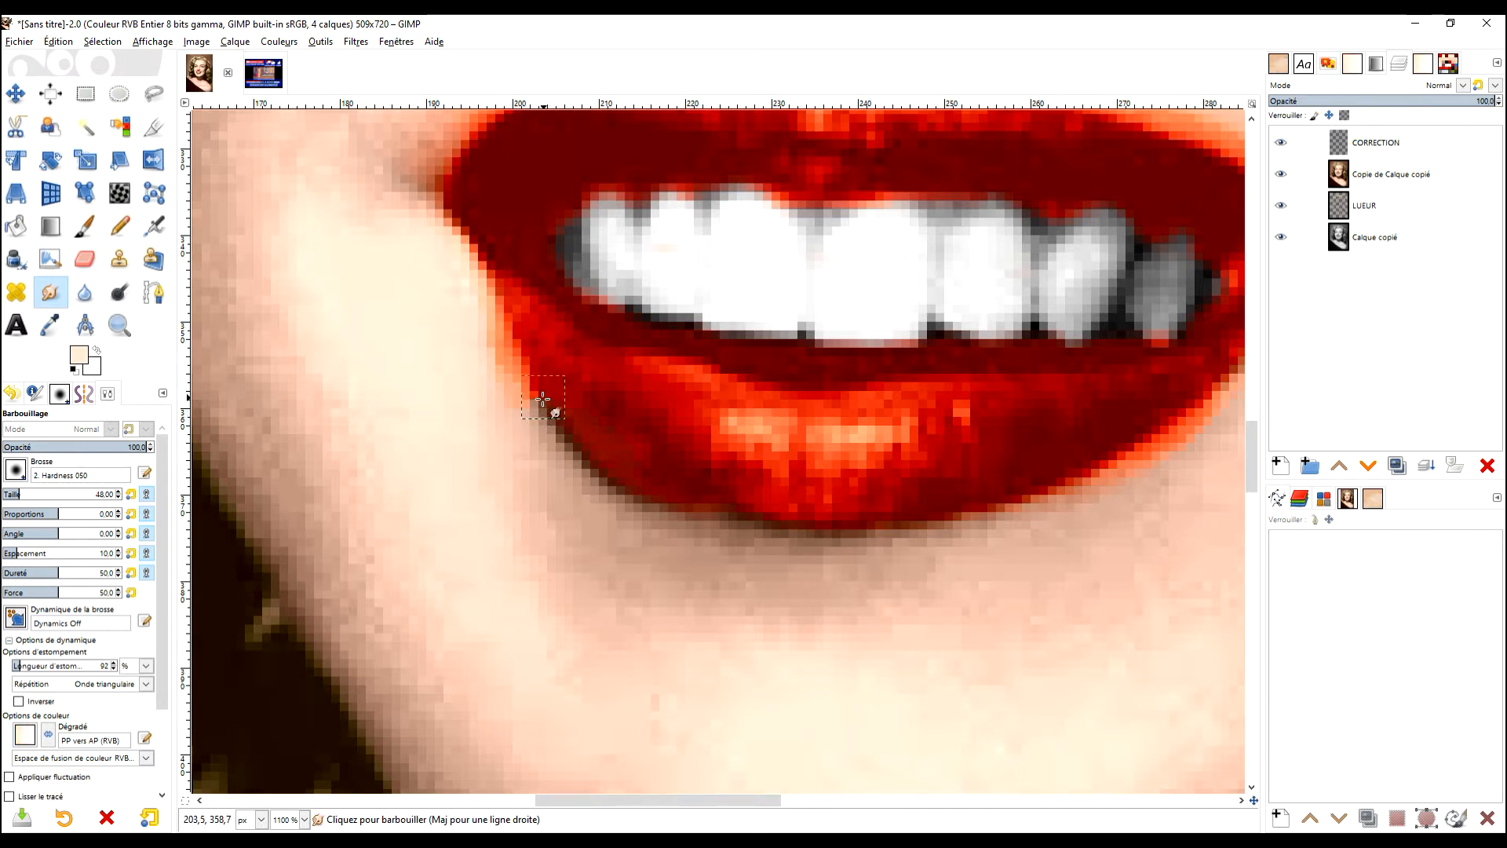
mouse_move(523, 408)
mouse_down()
mouse_move(491, 360)
mouse_move(514, 339)
mouse_move(521, 387)
mouse_move(489, 335)
mouse_move(526, 402)
mouse_move(482, 294)
mouse_move(507, 395)
mouse_move(535, 425)
mouse_move(517, 388)
mouse_move(568, 453)
mouse_move(536, 405)
mouse_move(593, 486)
mouse_up()
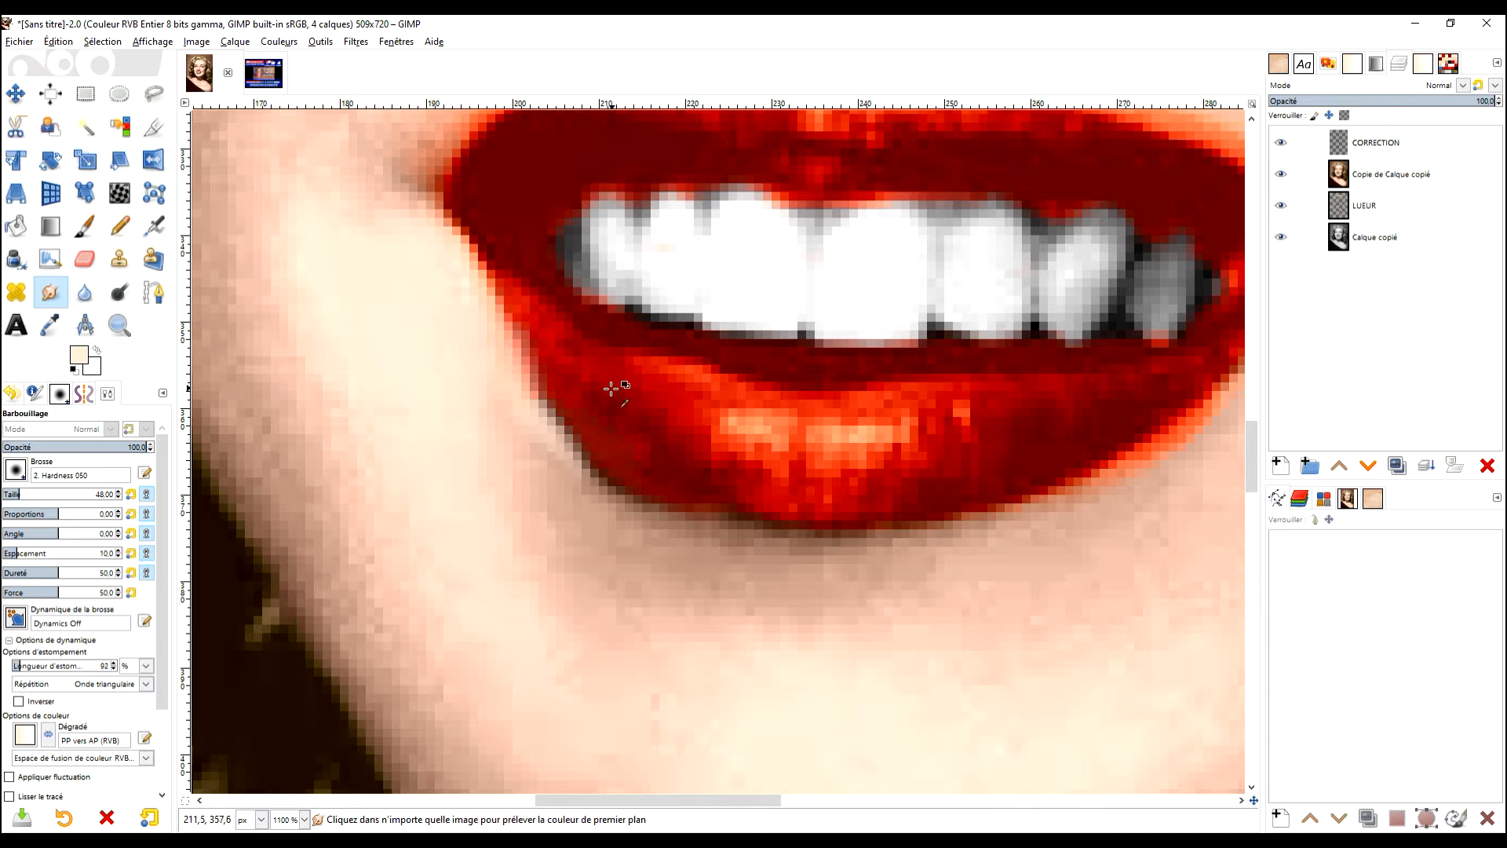
key(ctrl+z)
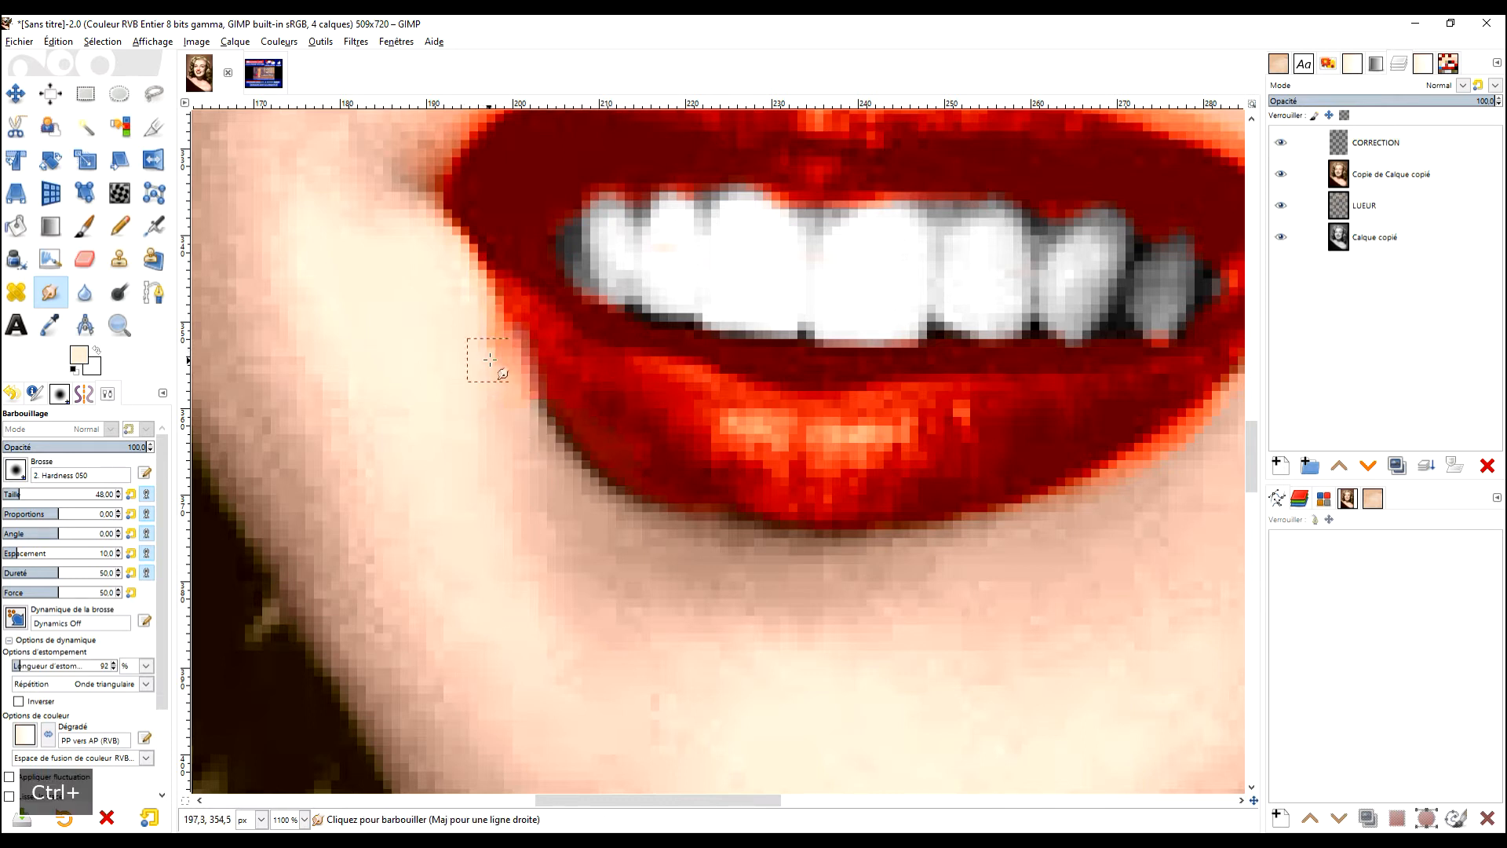
- Smudge skin tone along the lower lip's left edge, sample a dark red from the lip, and redraw its lower-left contour
drag(487, 340, 516, 394)
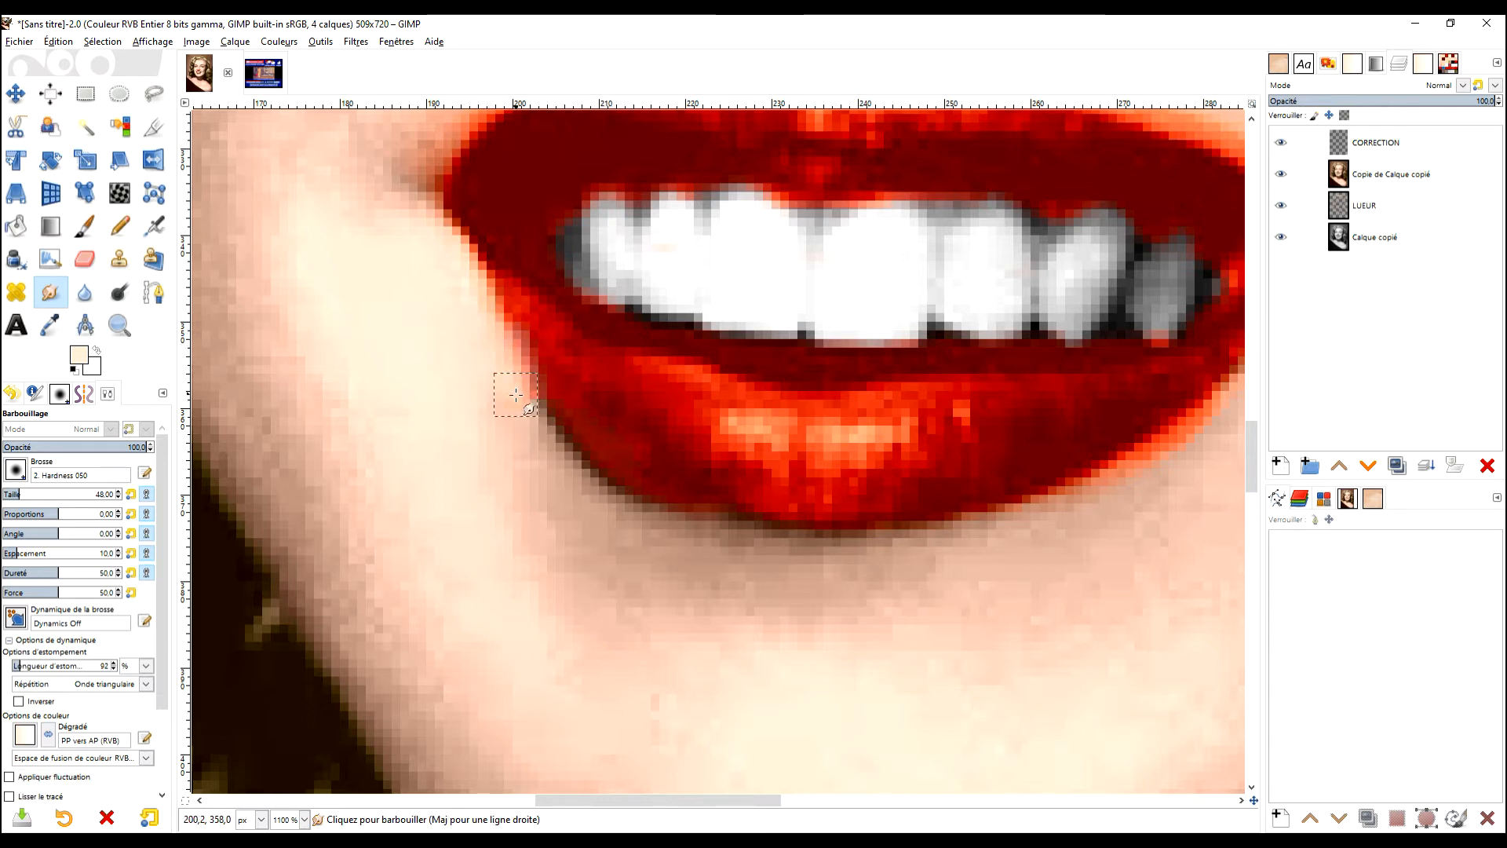
ctrl+click(522, 437)
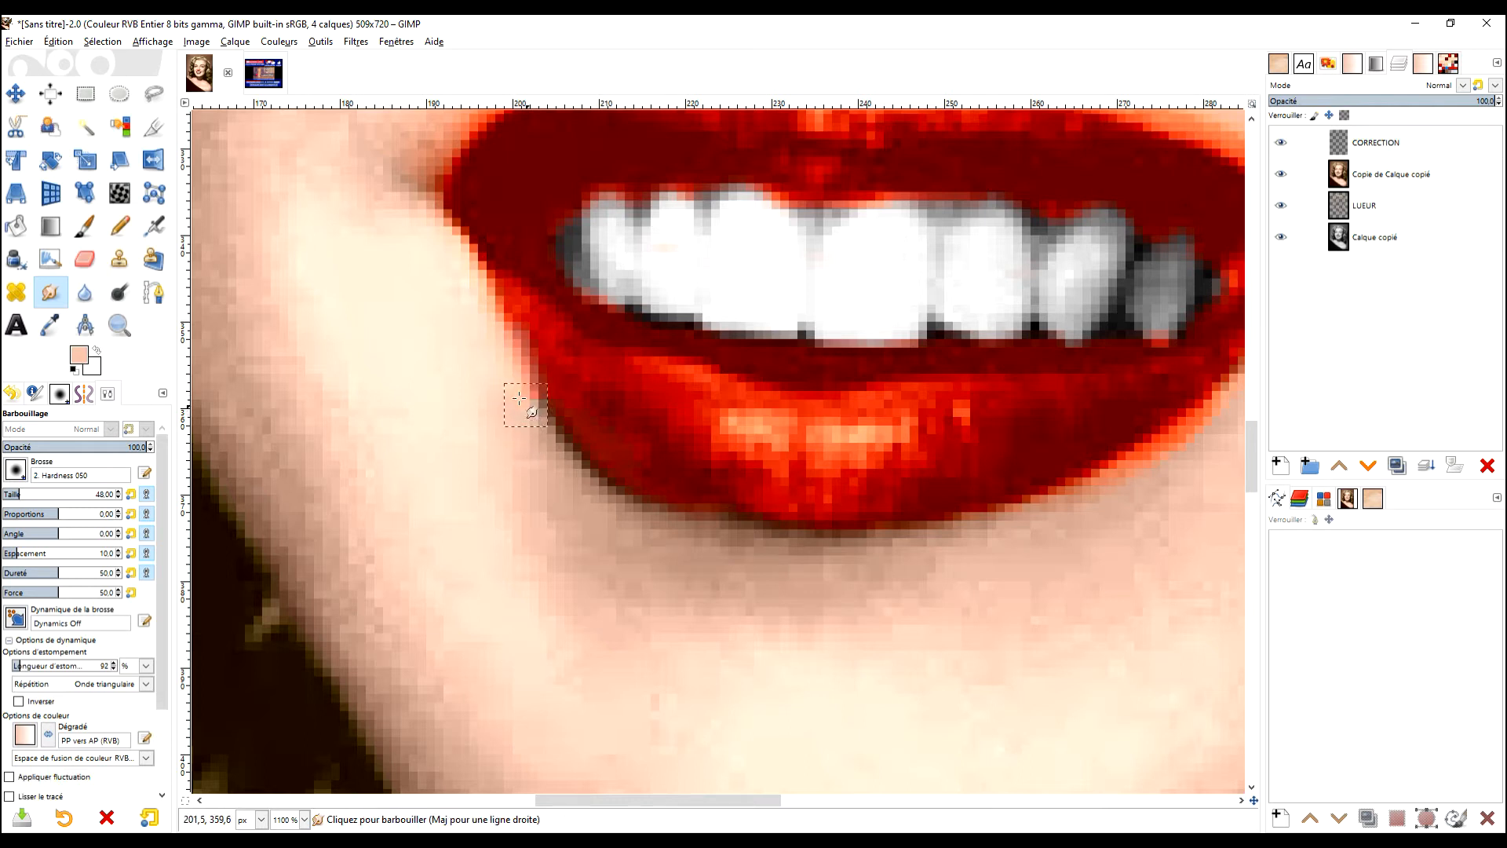
ctrl+click(559, 391)
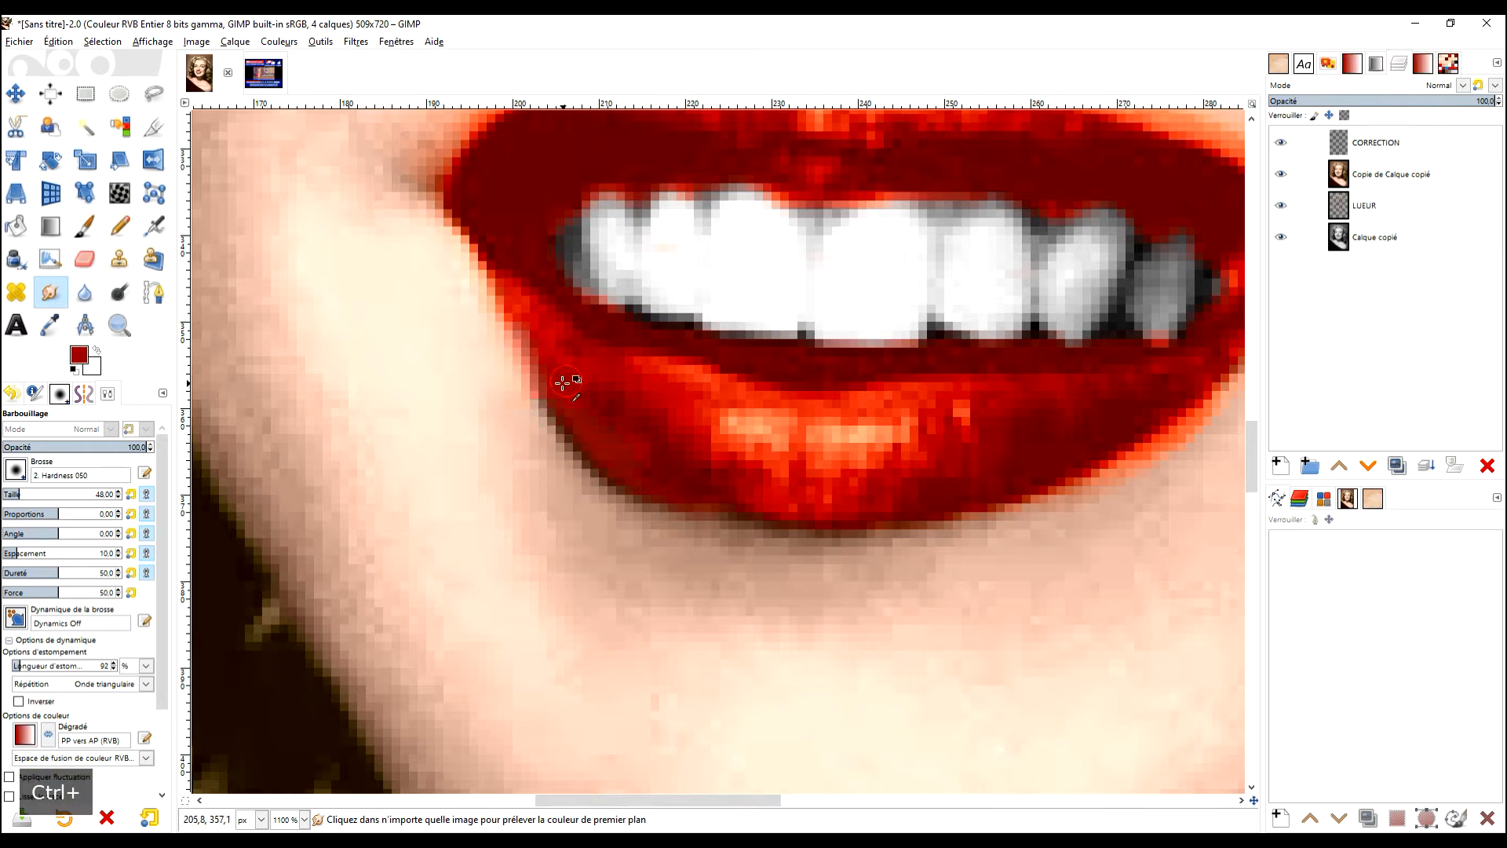
mouse_move(553, 399)
mouse_down()
mouse_move(598, 464)
mouse_move(642, 493)
mouse_up()
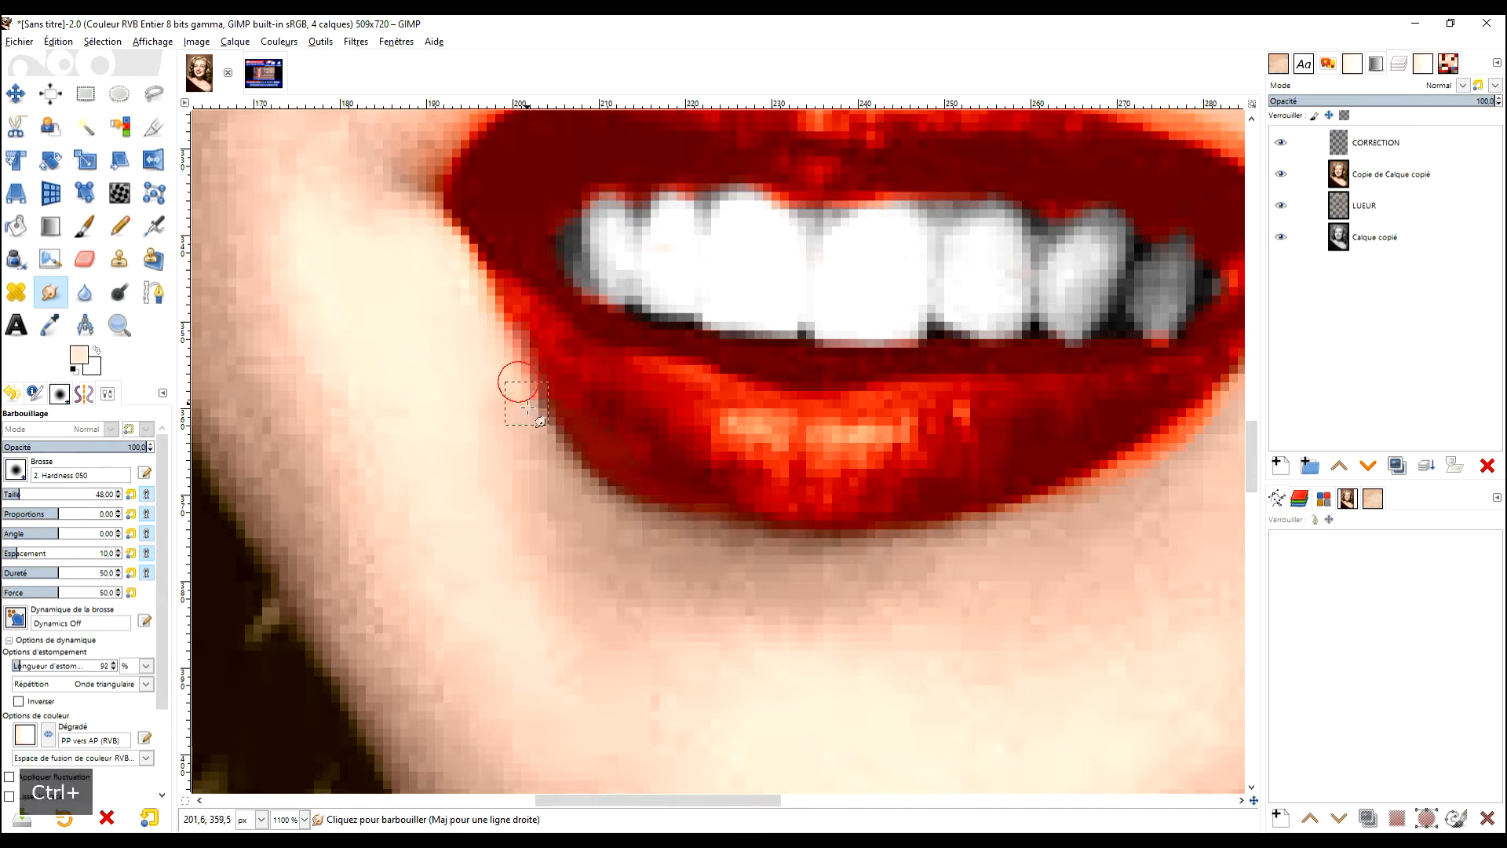
- Soften the skin beside the lower lip's left edge with sampled light skin tone at 52.7 opacity, and resample the lip's dark red
ctrl+click(506, 362)
ctrl+click(456, 361)
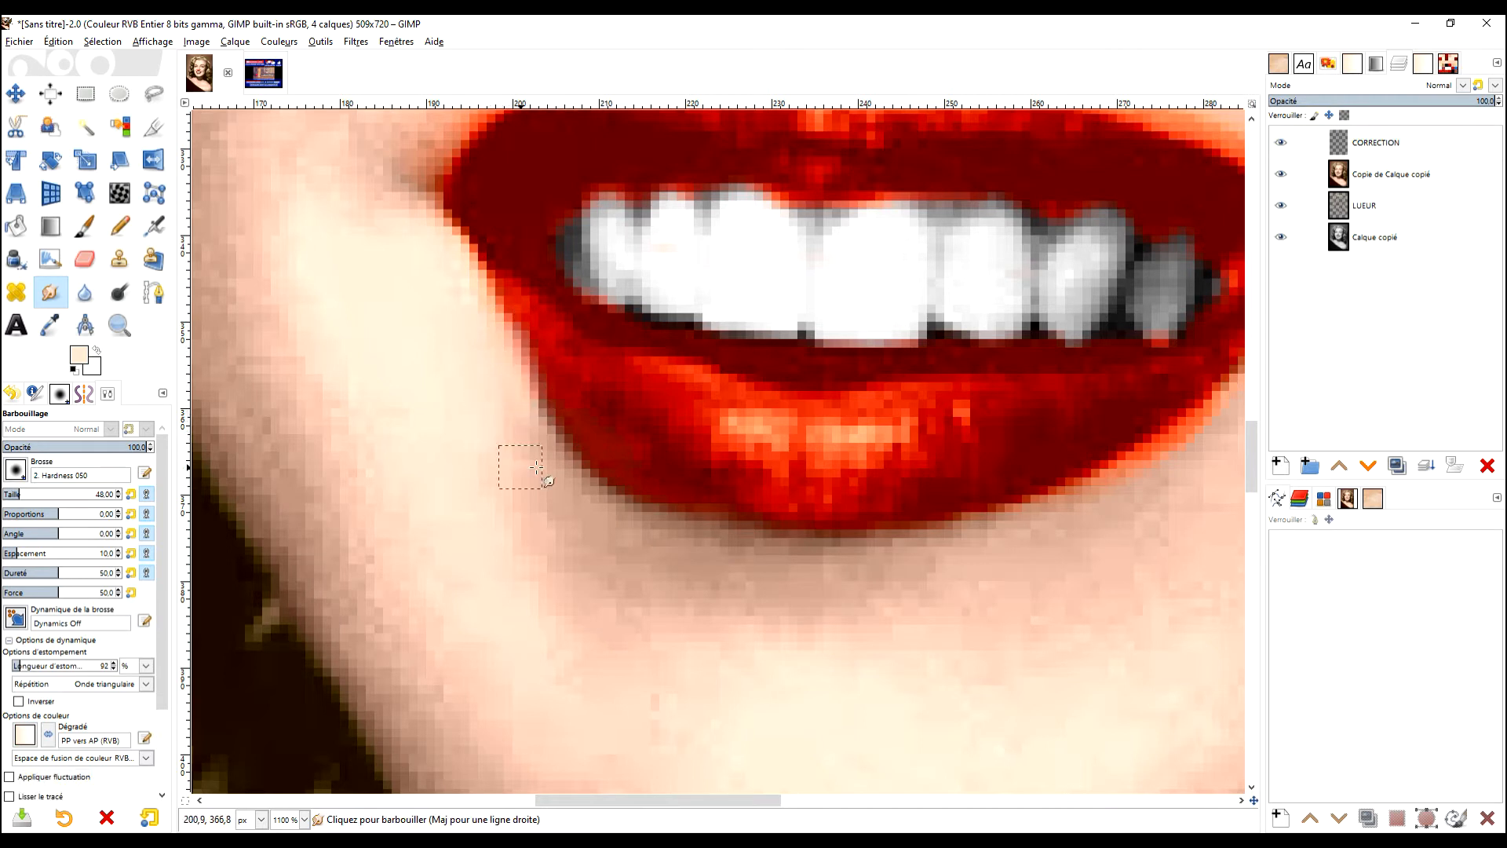
ctrl+click(447, 352)
click(78, 447)
ctrl+click(447, 354)
click(495, 399)
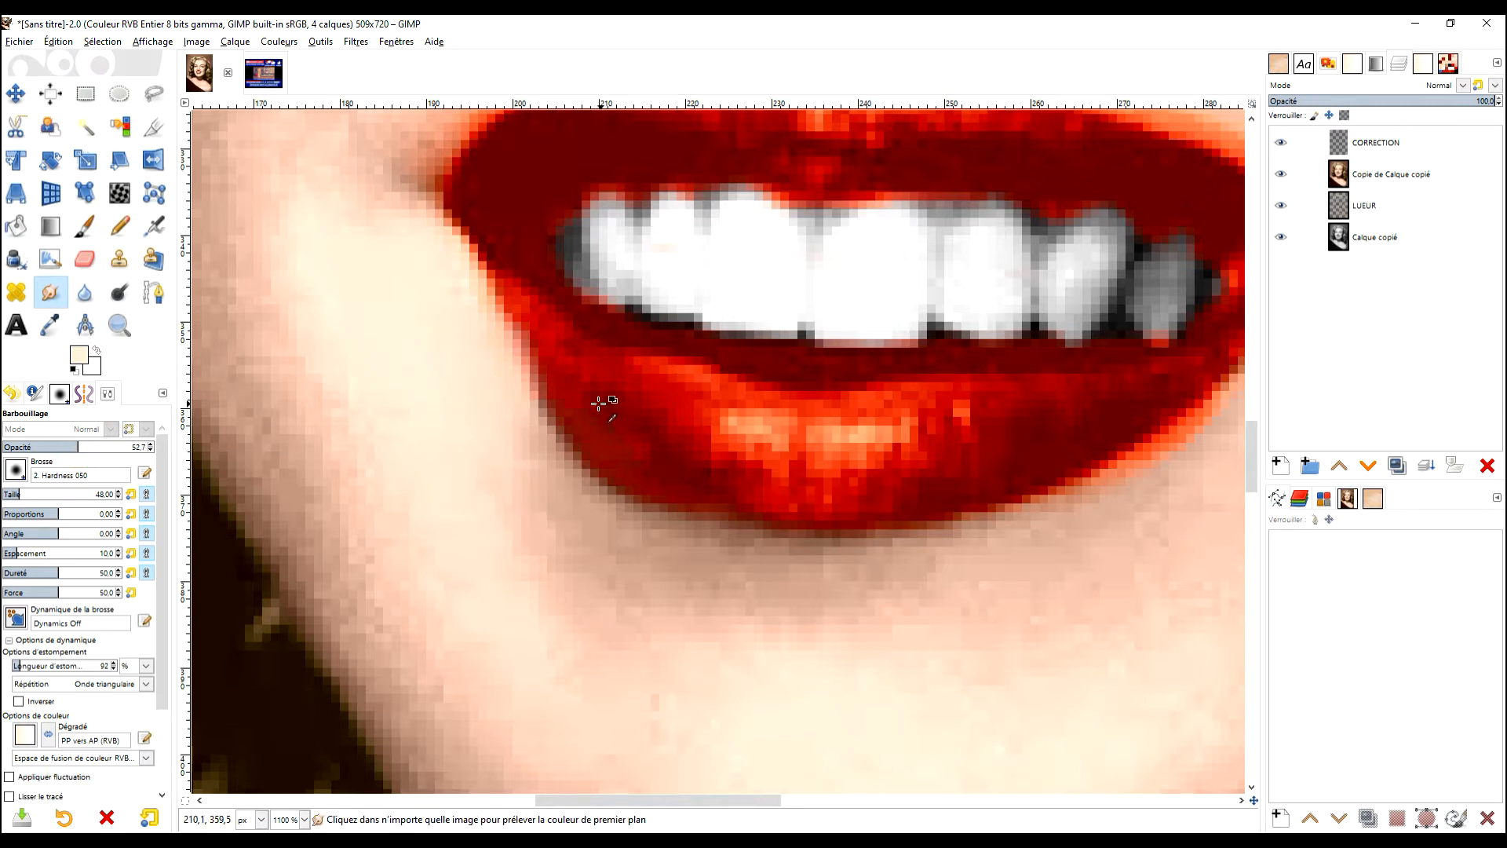
ctrl+click(569, 400)
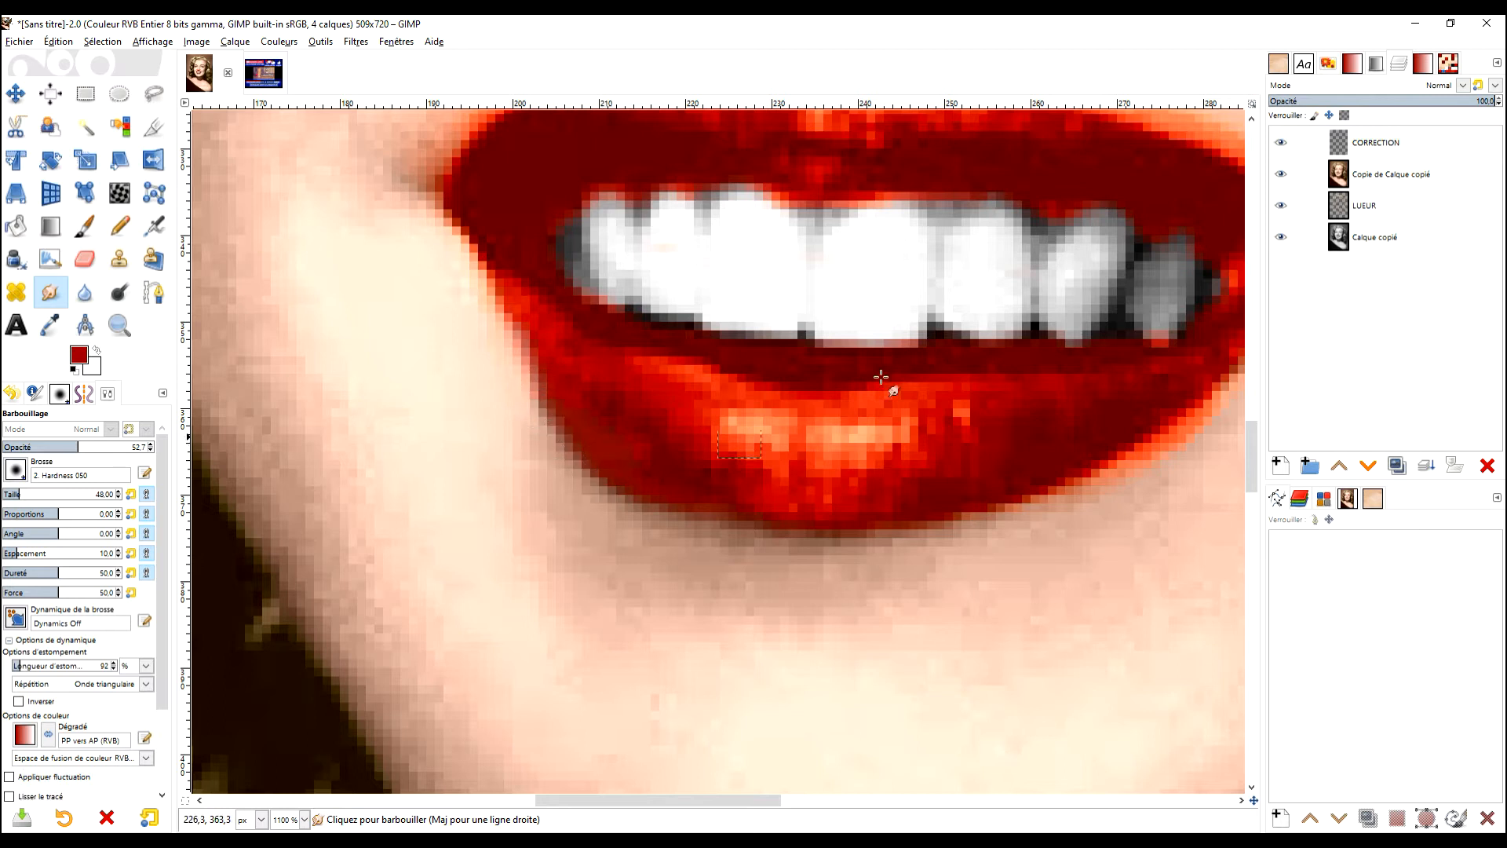
- Hide Copie de Calque copié and LUEUR to inspect the CORRECTION strokes over the base photo, and show Copie de Calque copié again
click(1285, 178)
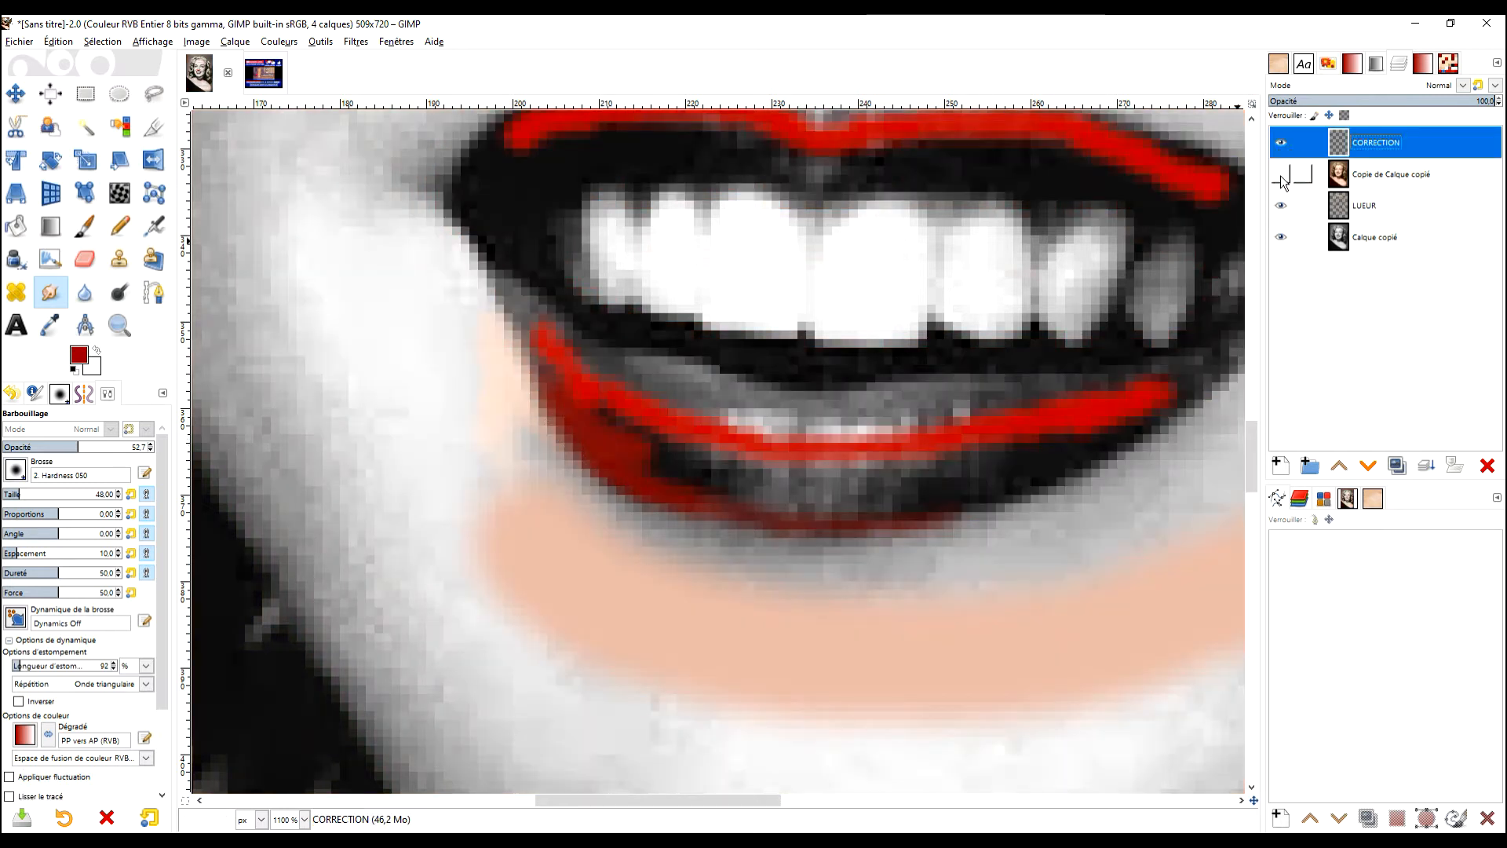
click(1281, 179)
click(1281, 178)
click(1281, 205)
scroll(783, 511, down, 3)
scroll(671, 475, down, 3)
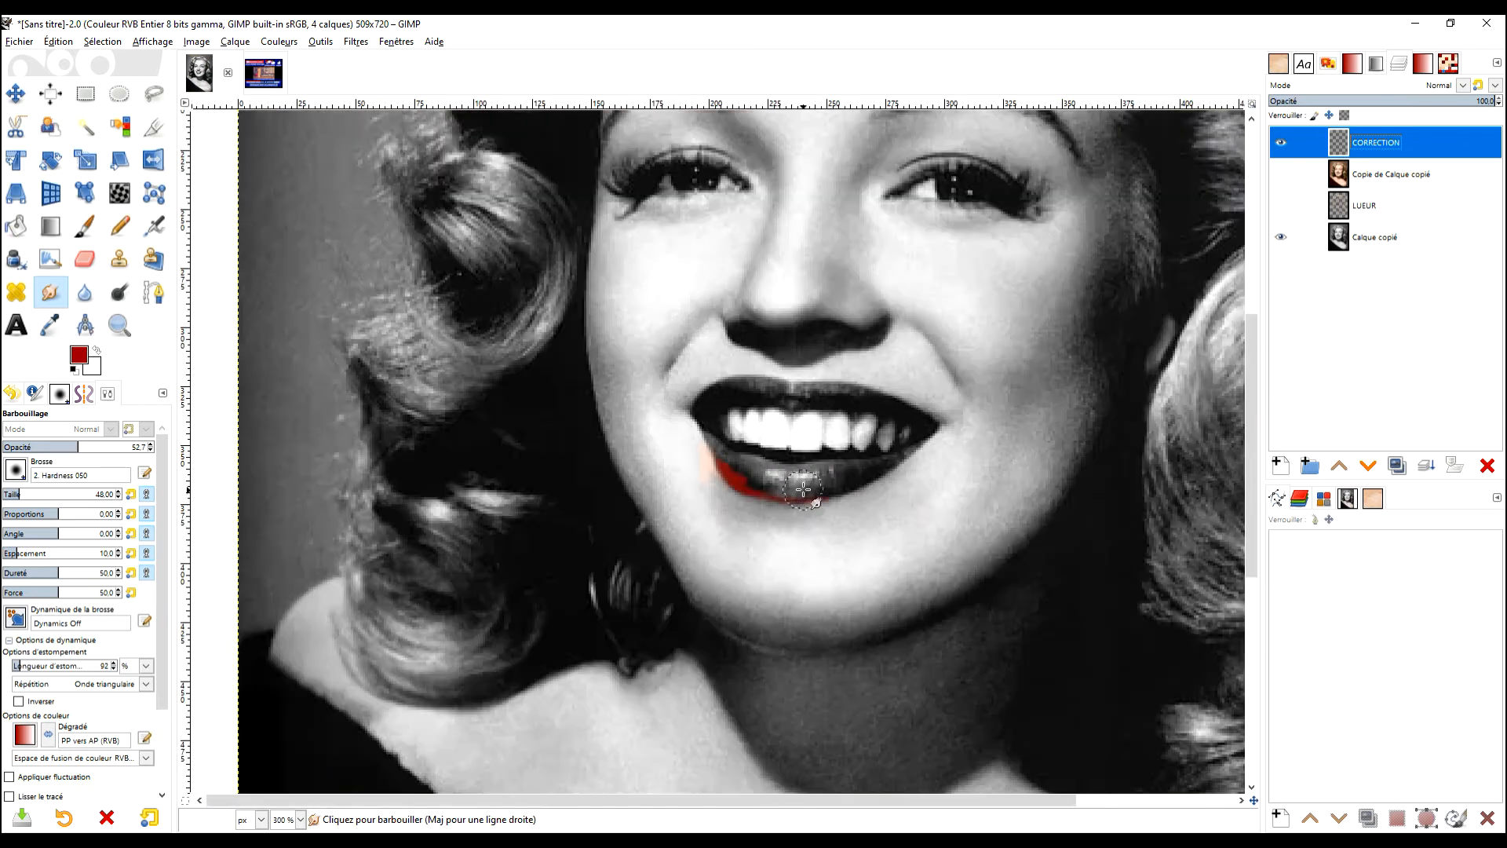
scroll(750, 468, up, 5)
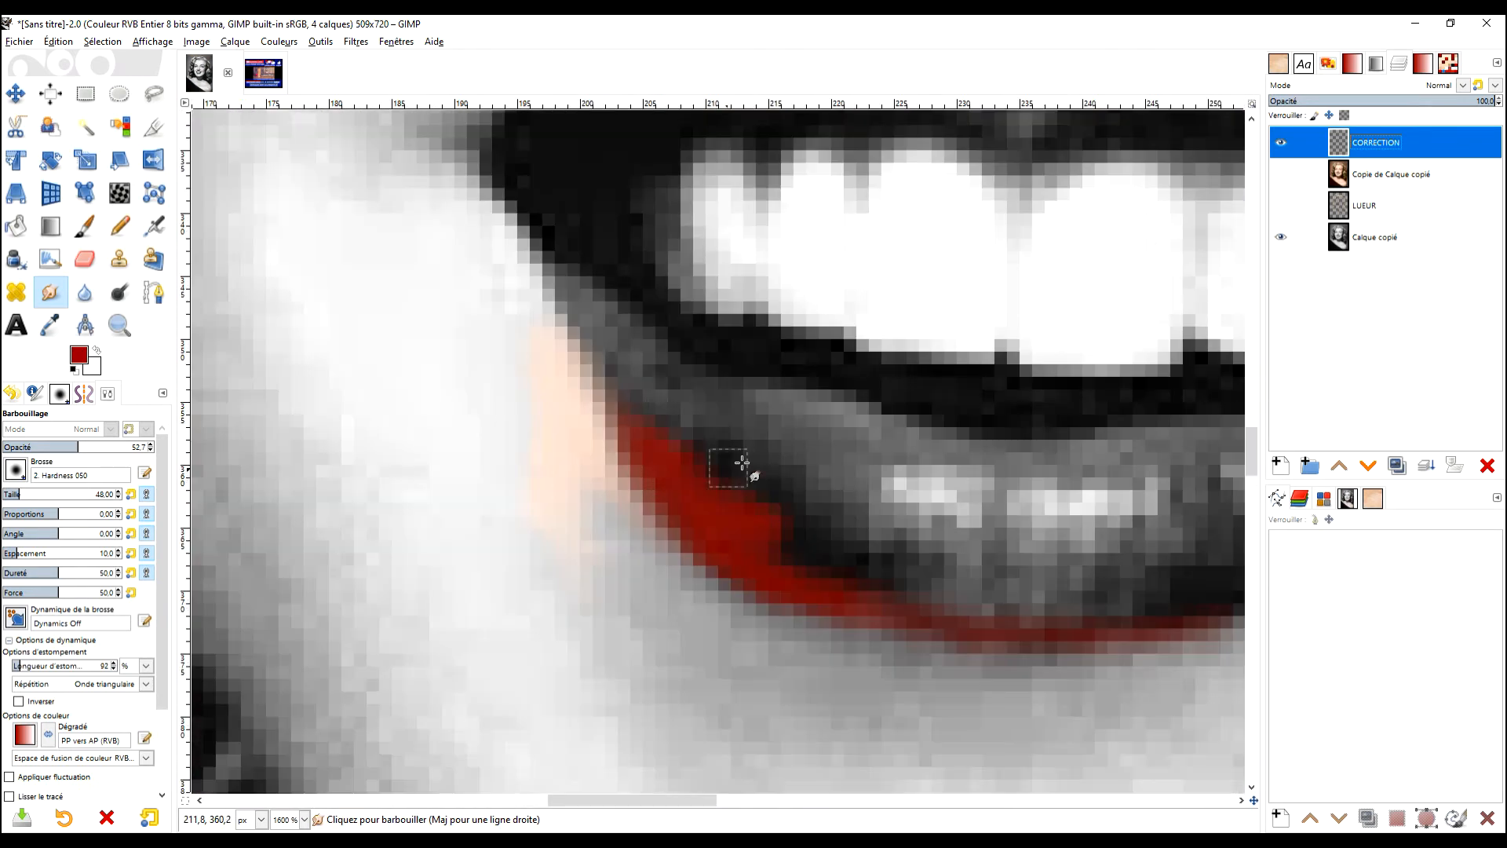
click(1281, 175)
scroll(908, 303, down, 2)
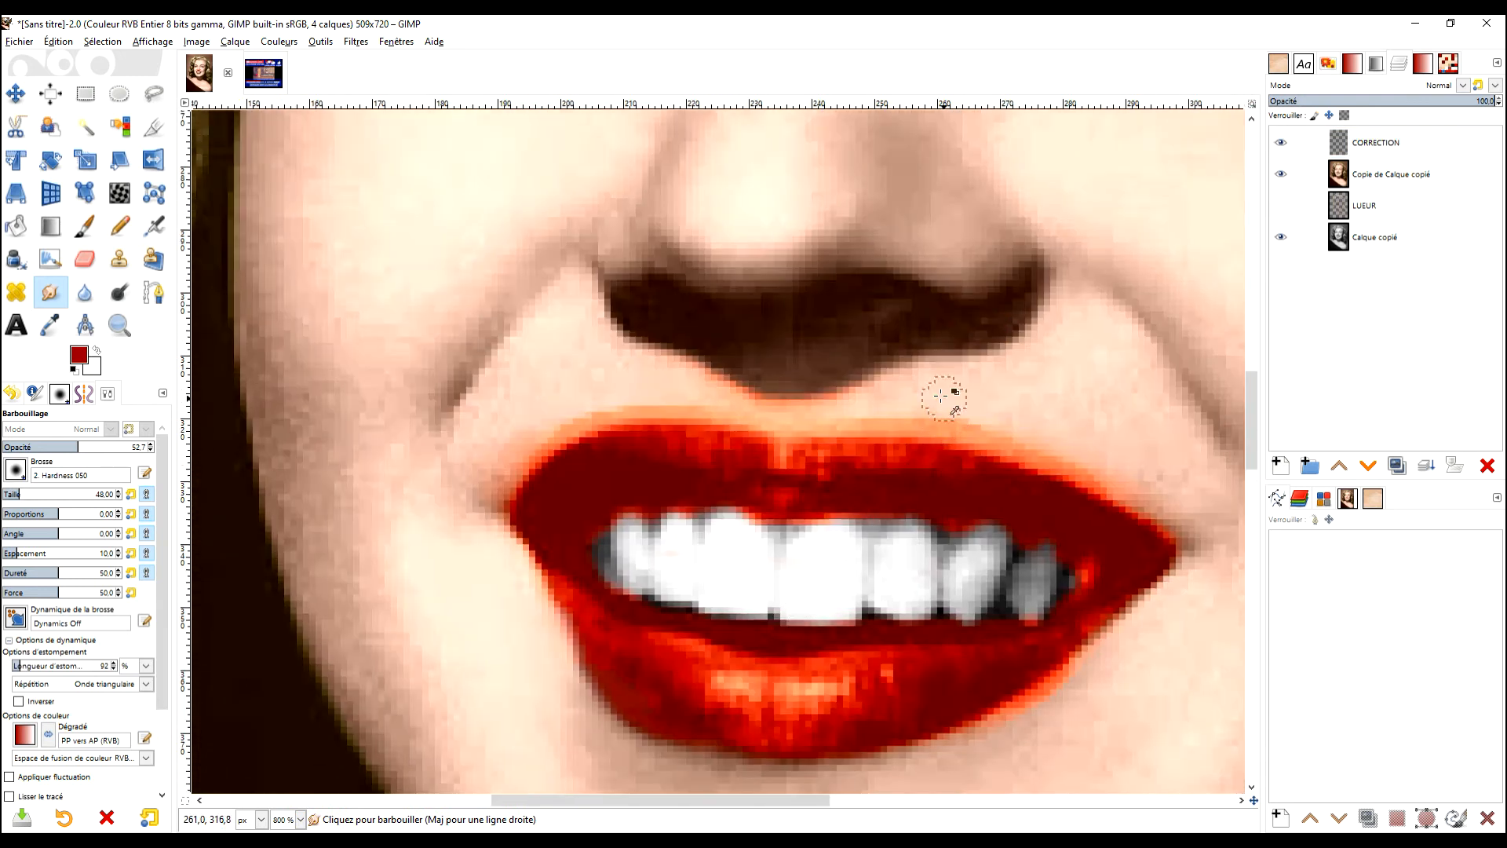
- Cover the orange fringe above the upper lip's right half with sampled skin tone, using brush size 194 and opacity 83.7
scroll(940, 397, up, 2)
ctrl+click(921, 482)
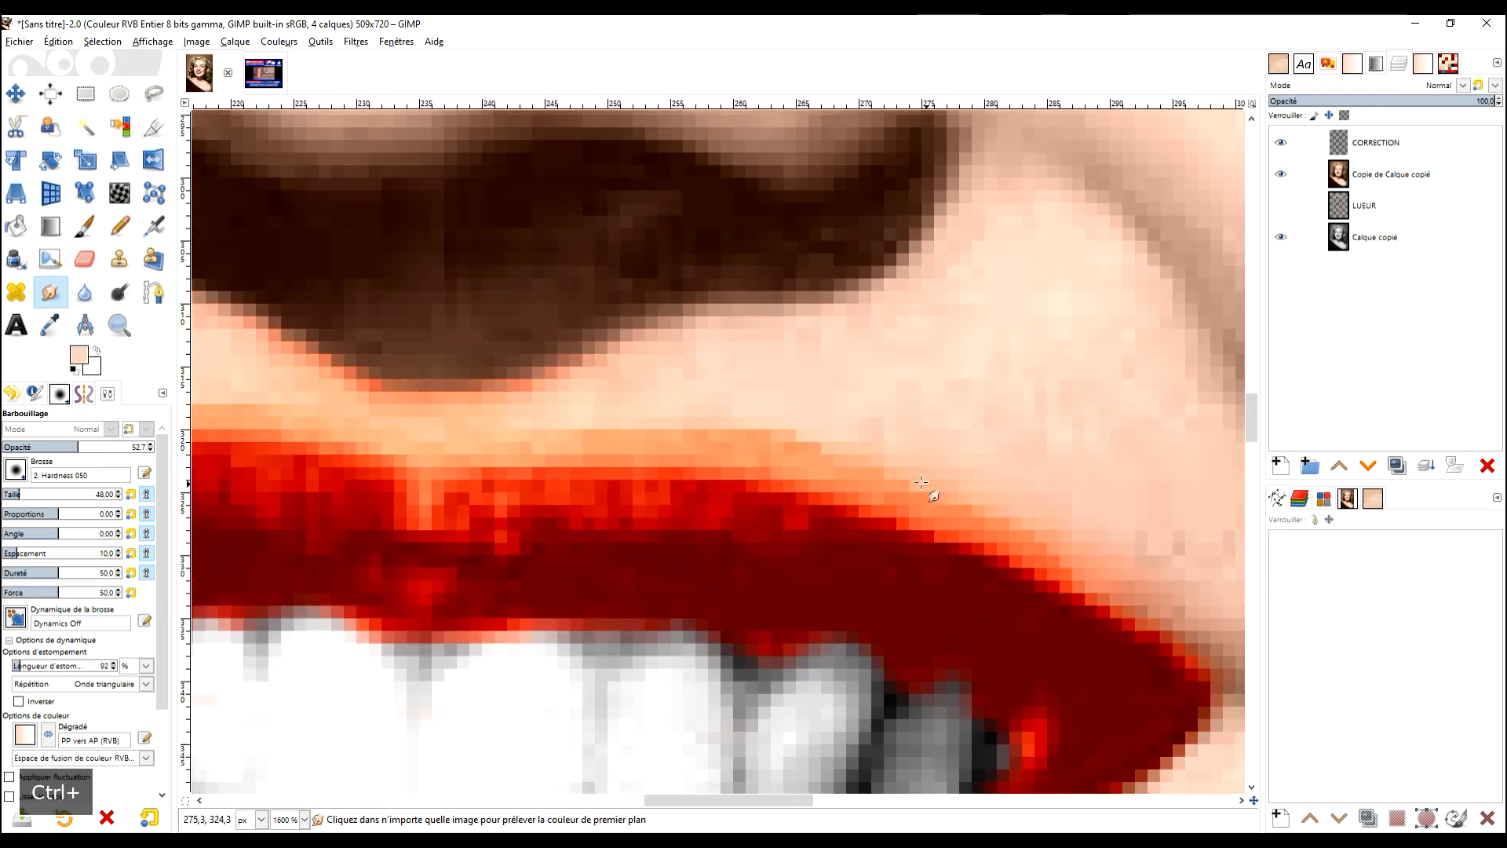
click(43, 490)
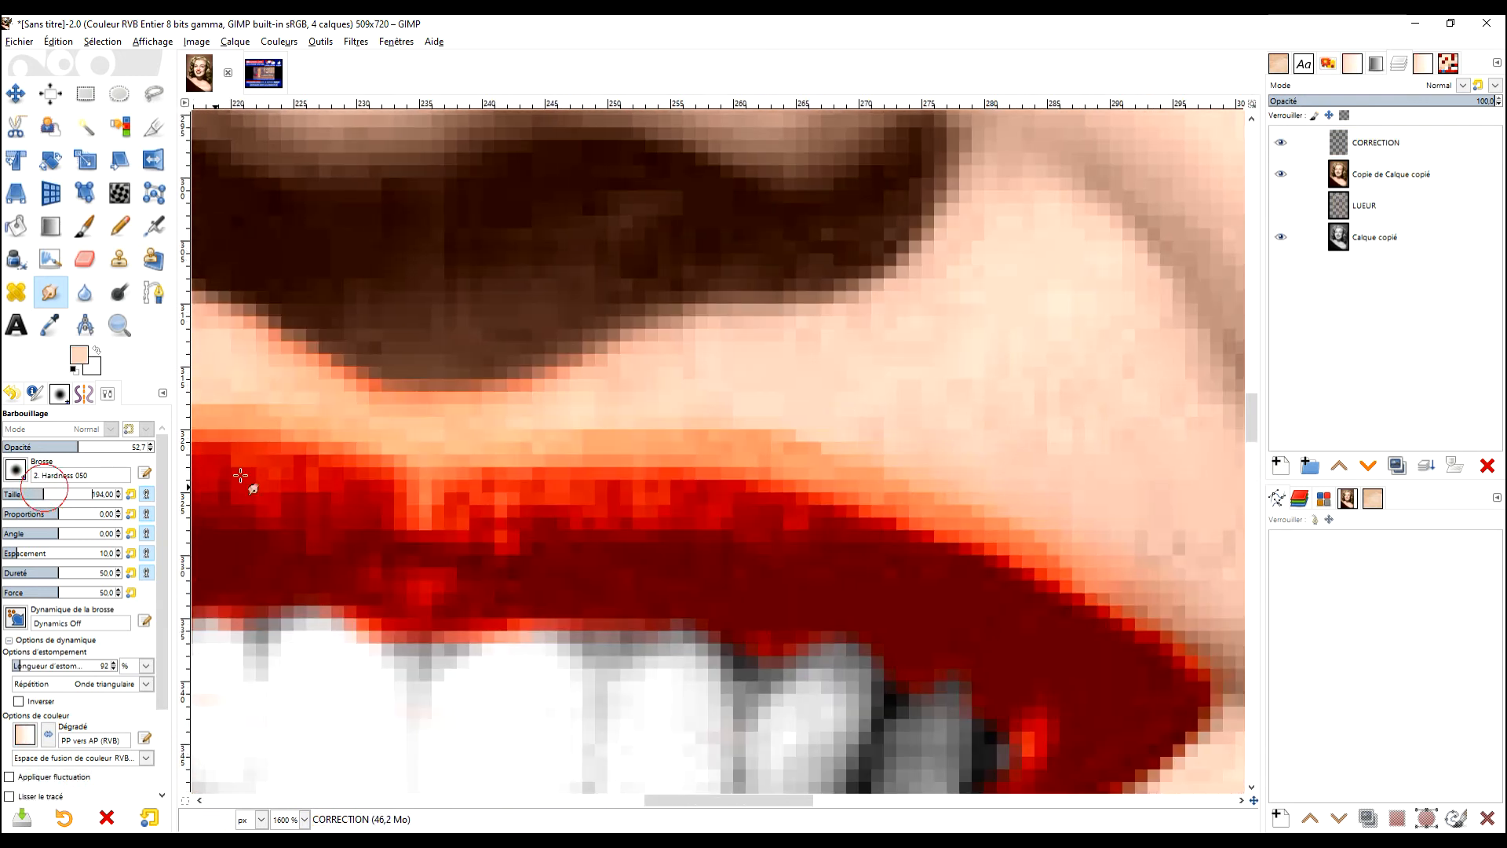
ctrl+click(1011, 502)
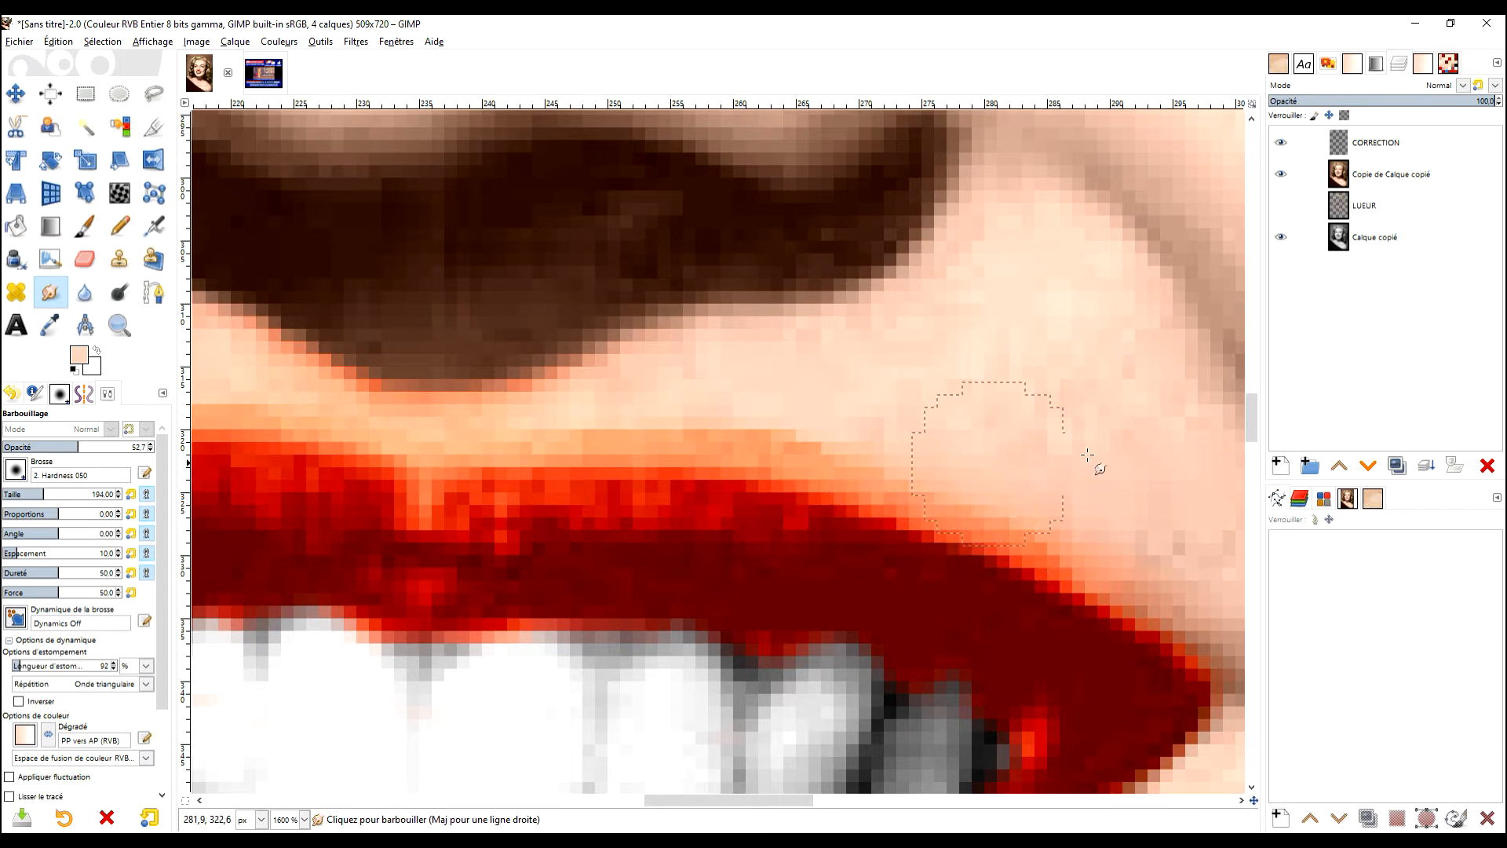
click(1356, 147)
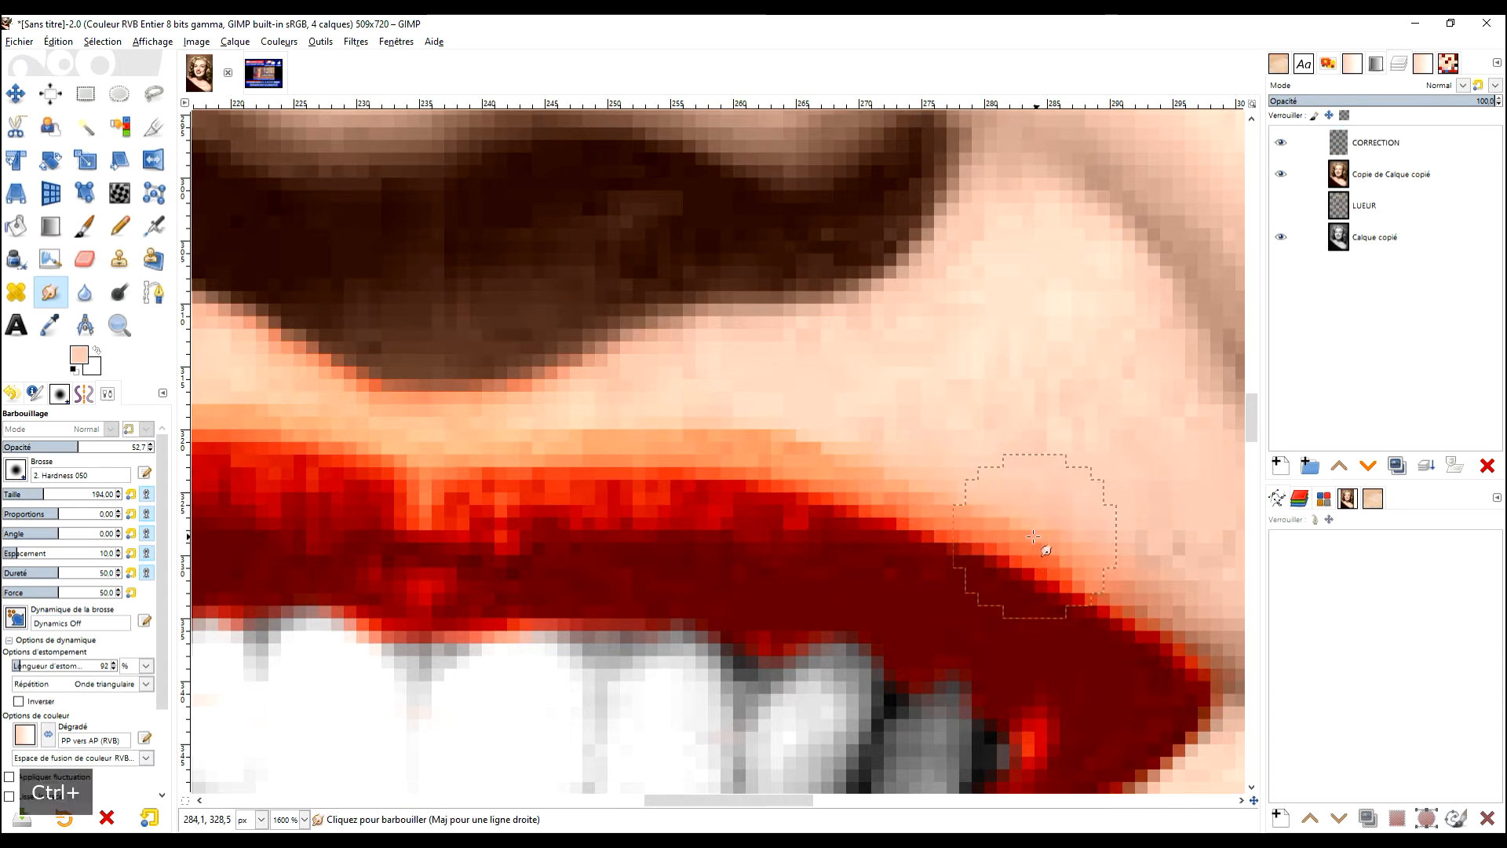
click(122, 448)
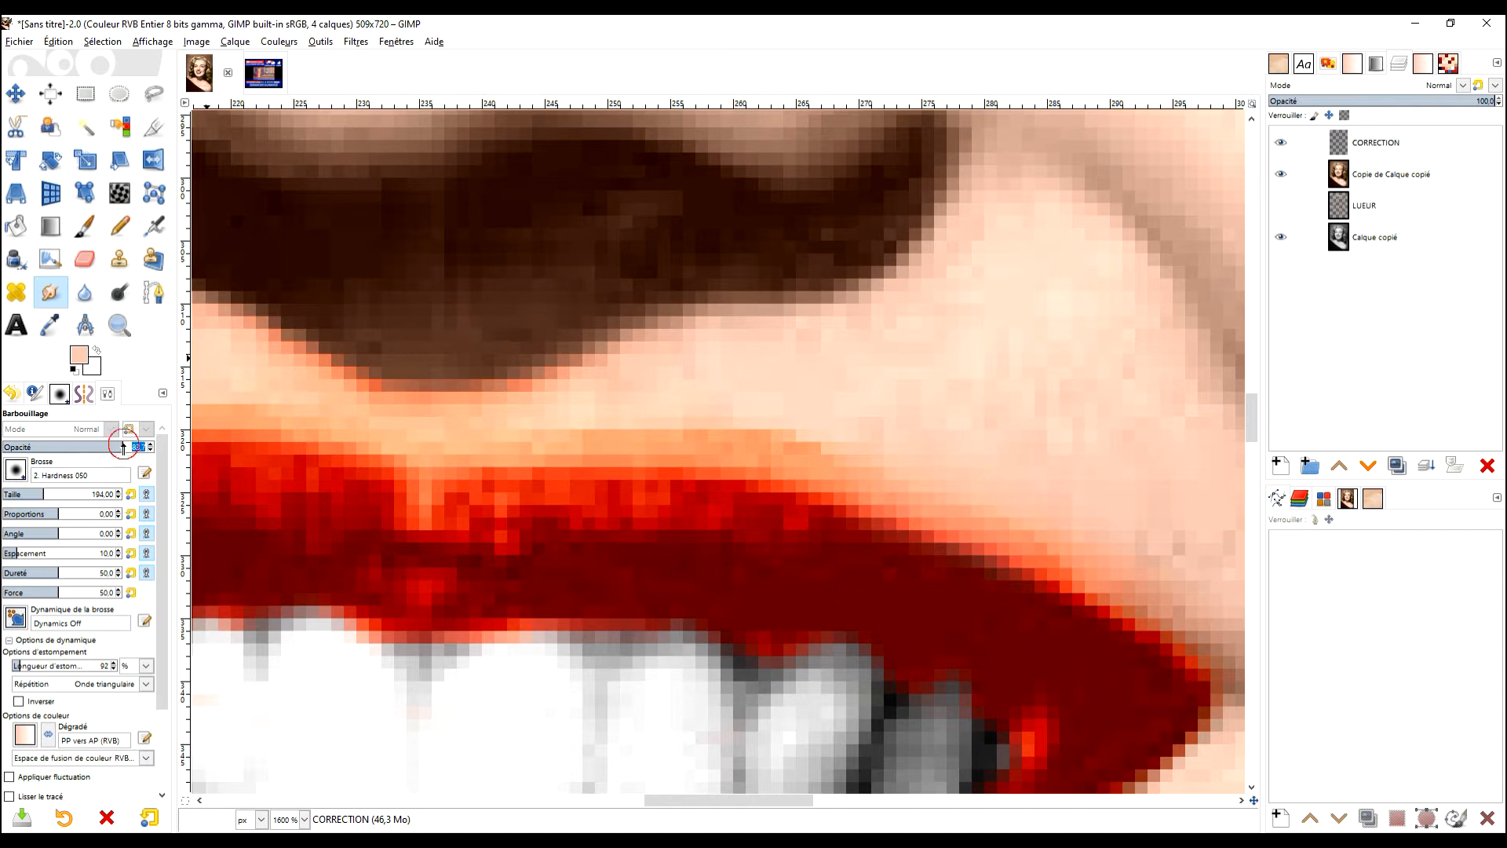
ctrl+click(1040, 435)
mouse_move(1026, 501)
mouse_down()
mouse_move(884, 460)
mouse_move(1103, 538)
mouse_move(801, 424)
mouse_up()
- Reduce the Smudge brush size to 52, raise opacity to 100, and blend skin tone over the remaining orange fringe right of the lip's centre
click(26, 494)
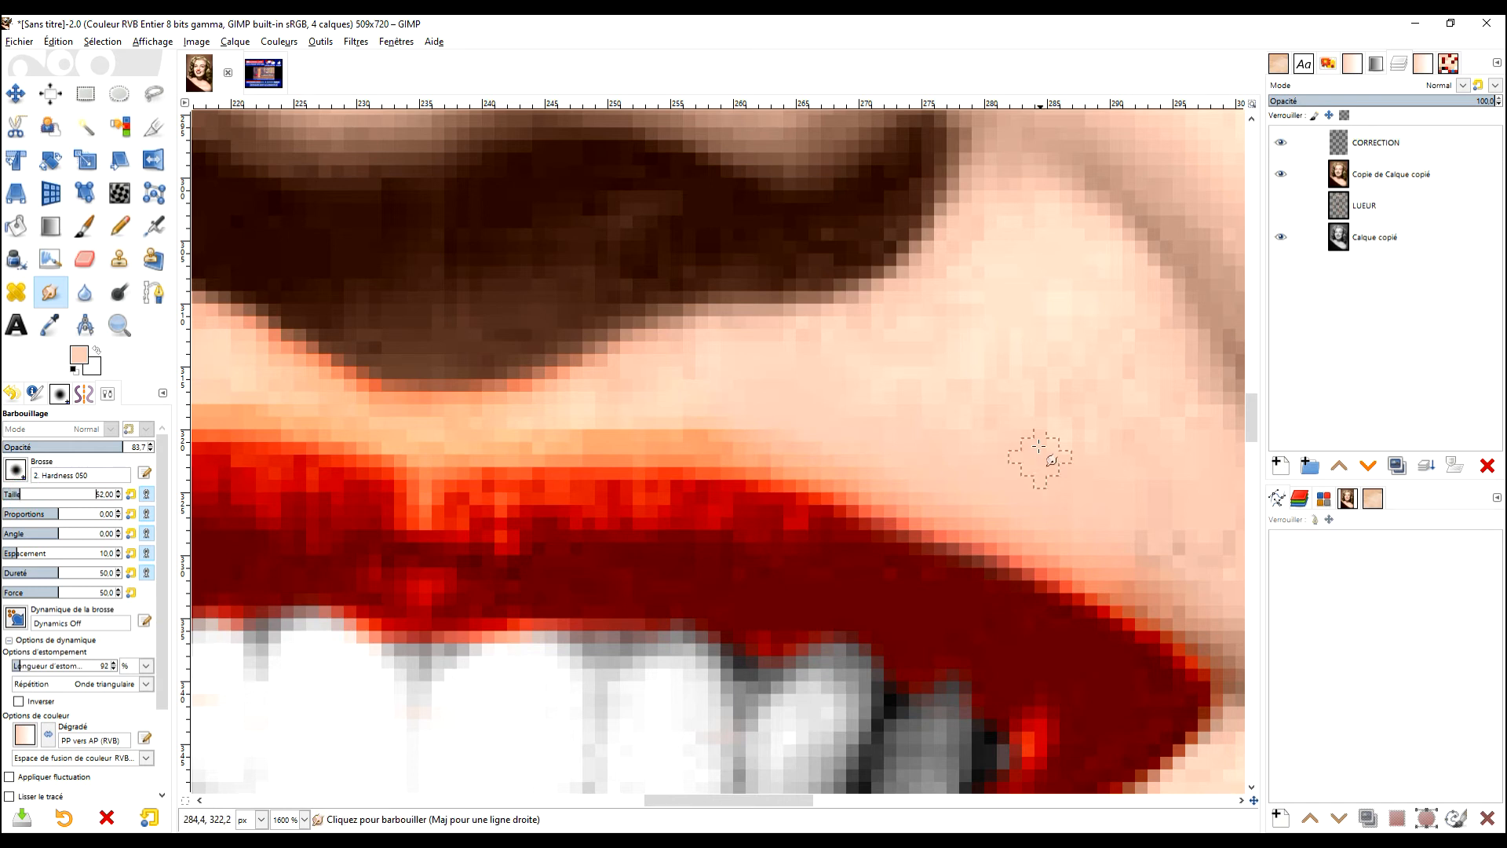
ctrl+click(771, 435)
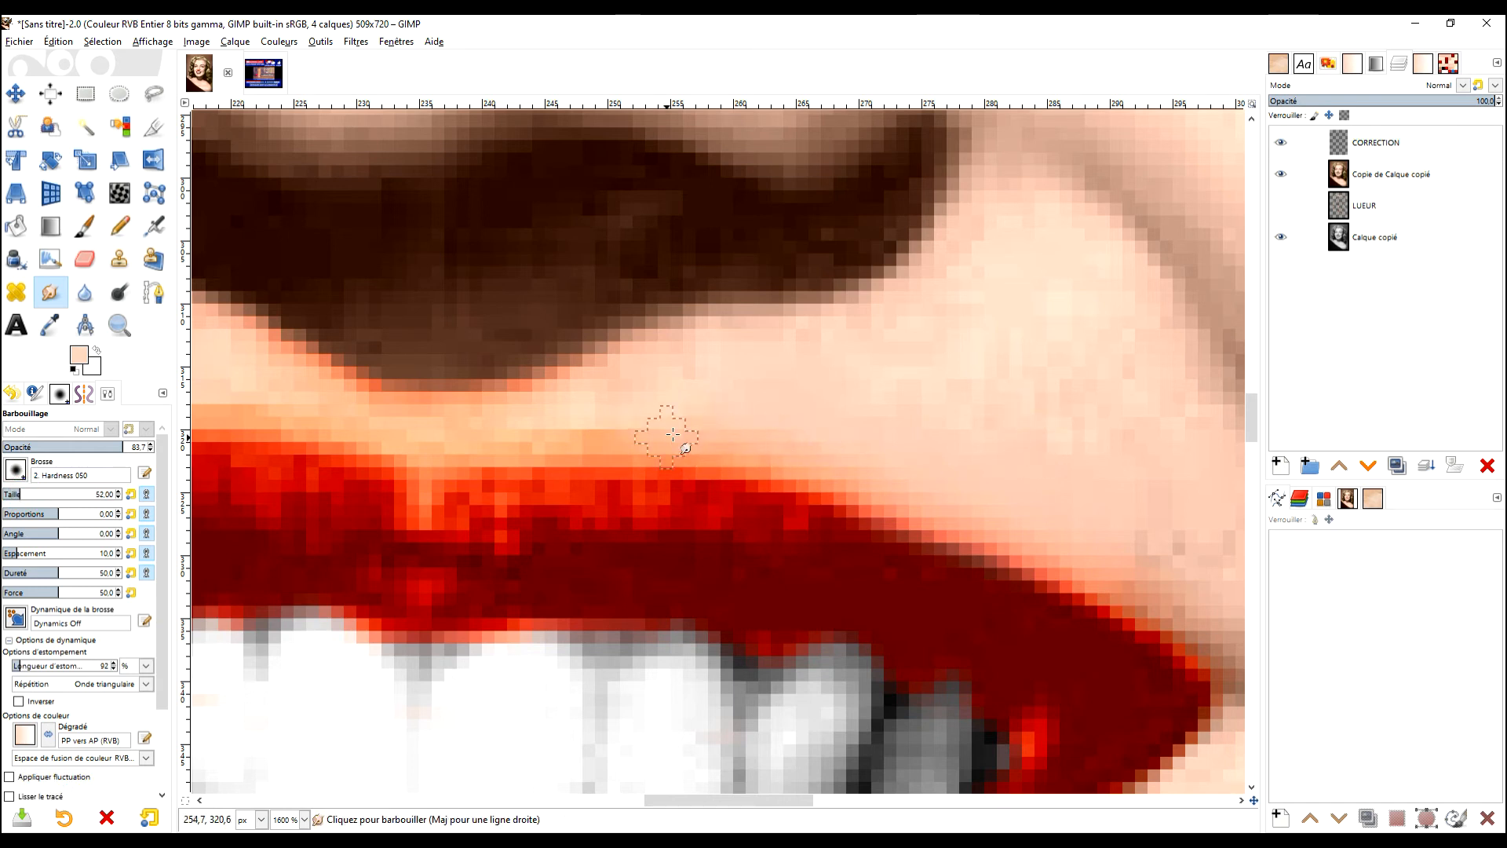
ctrl+click(908, 428)
mouse_move(828, 456)
mouse_down()
mouse_move(691, 441)
mouse_move(797, 452)
mouse_move(759, 471)
mouse_move(769, 462)
mouse_up()
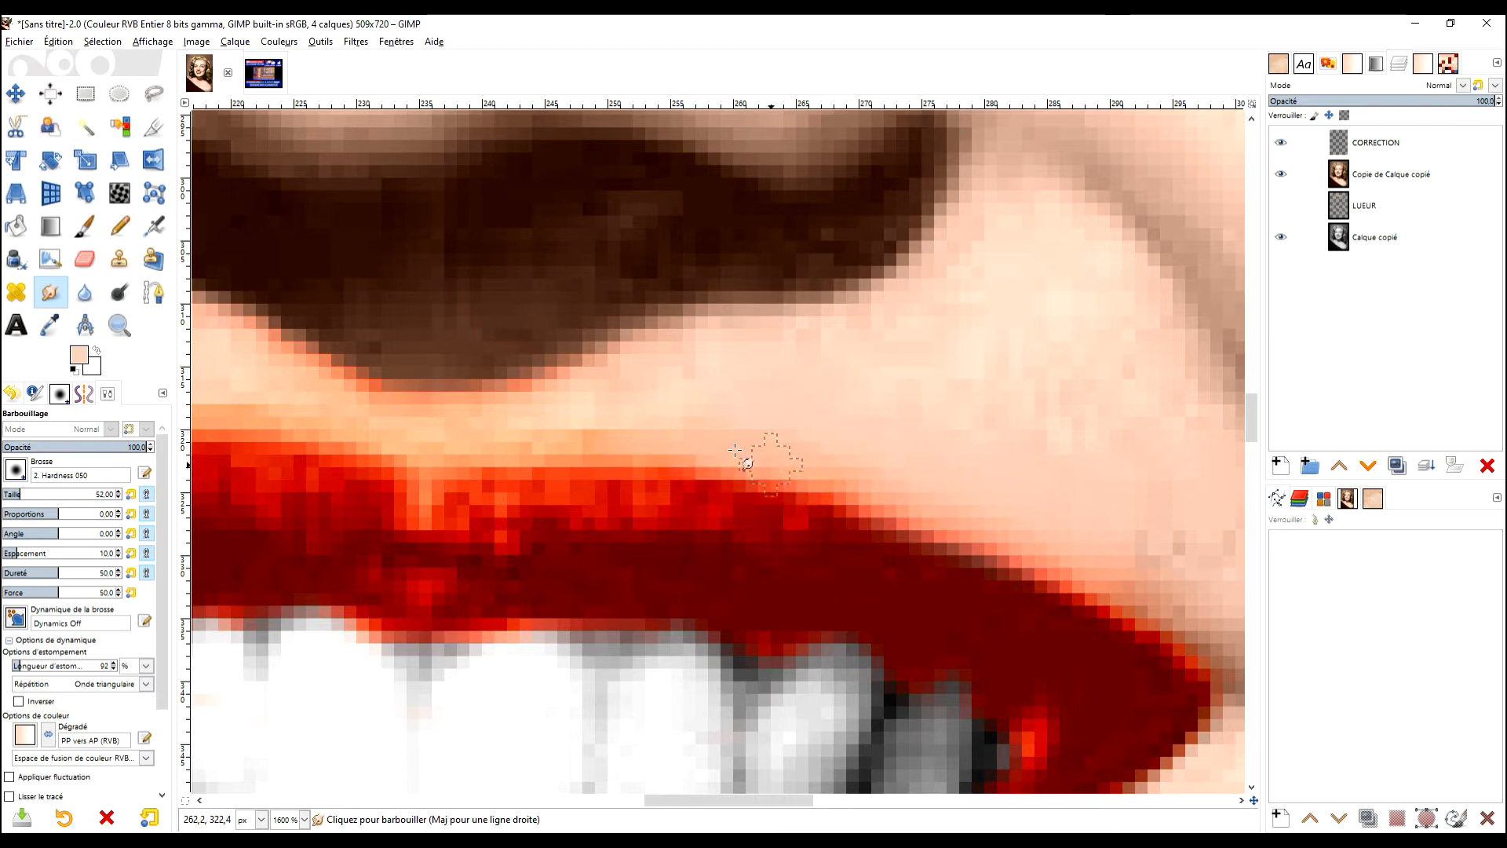
- Cover the orange fringe above the upper lip's left half with skin tones sampled from the surrounding area
drag(563, 443, 1025, 442)
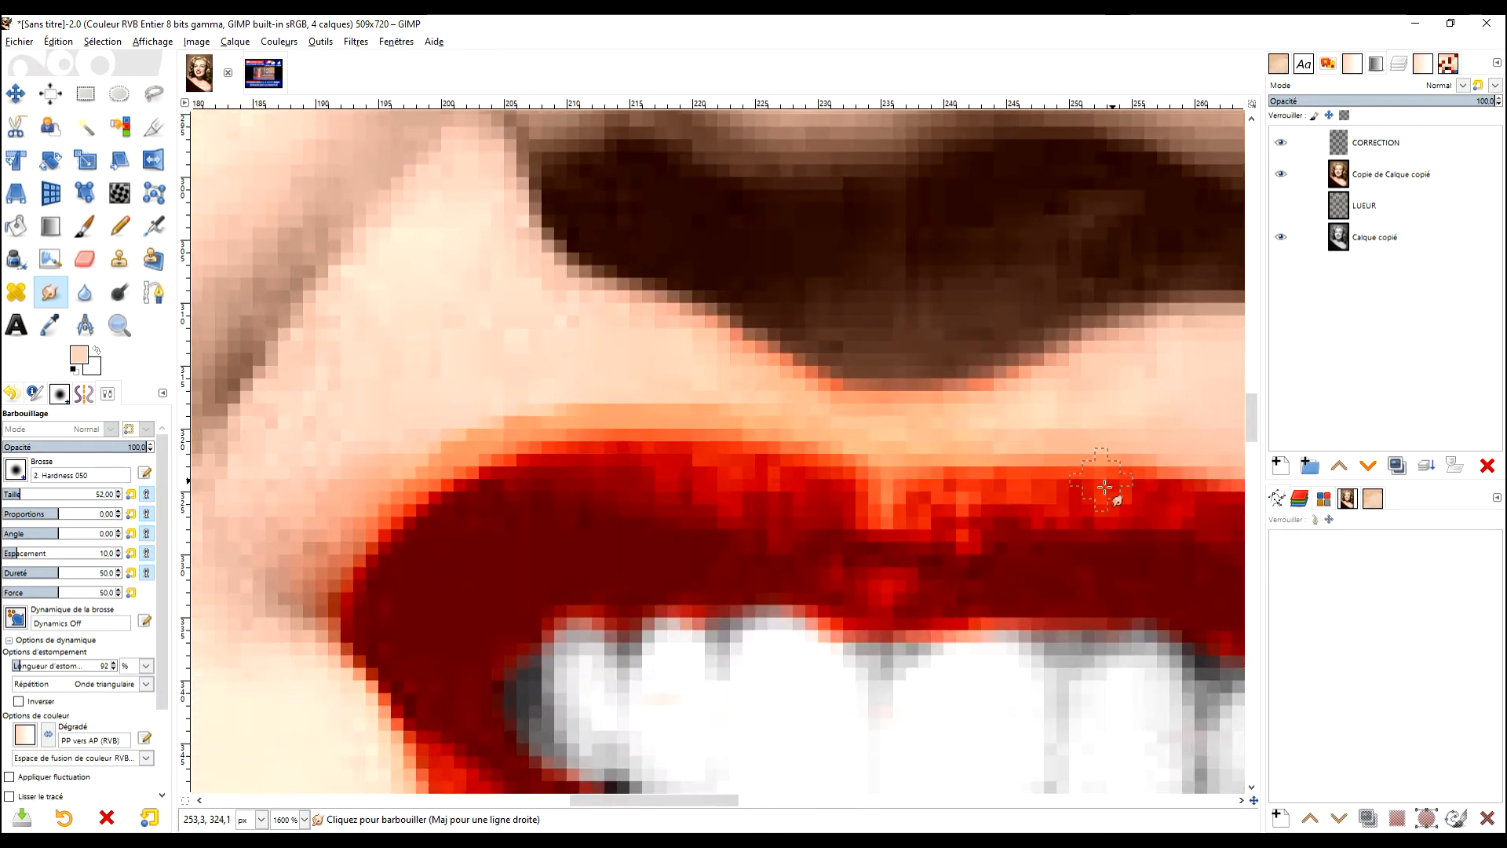
ctrl+click(403, 388)
mouse_move(381, 462)
mouse_down()
mouse_move(501, 413)
mouse_move(394, 475)
mouse_move(371, 514)
mouse_move(490, 431)
mouse_up()
ctrl+click(418, 394)
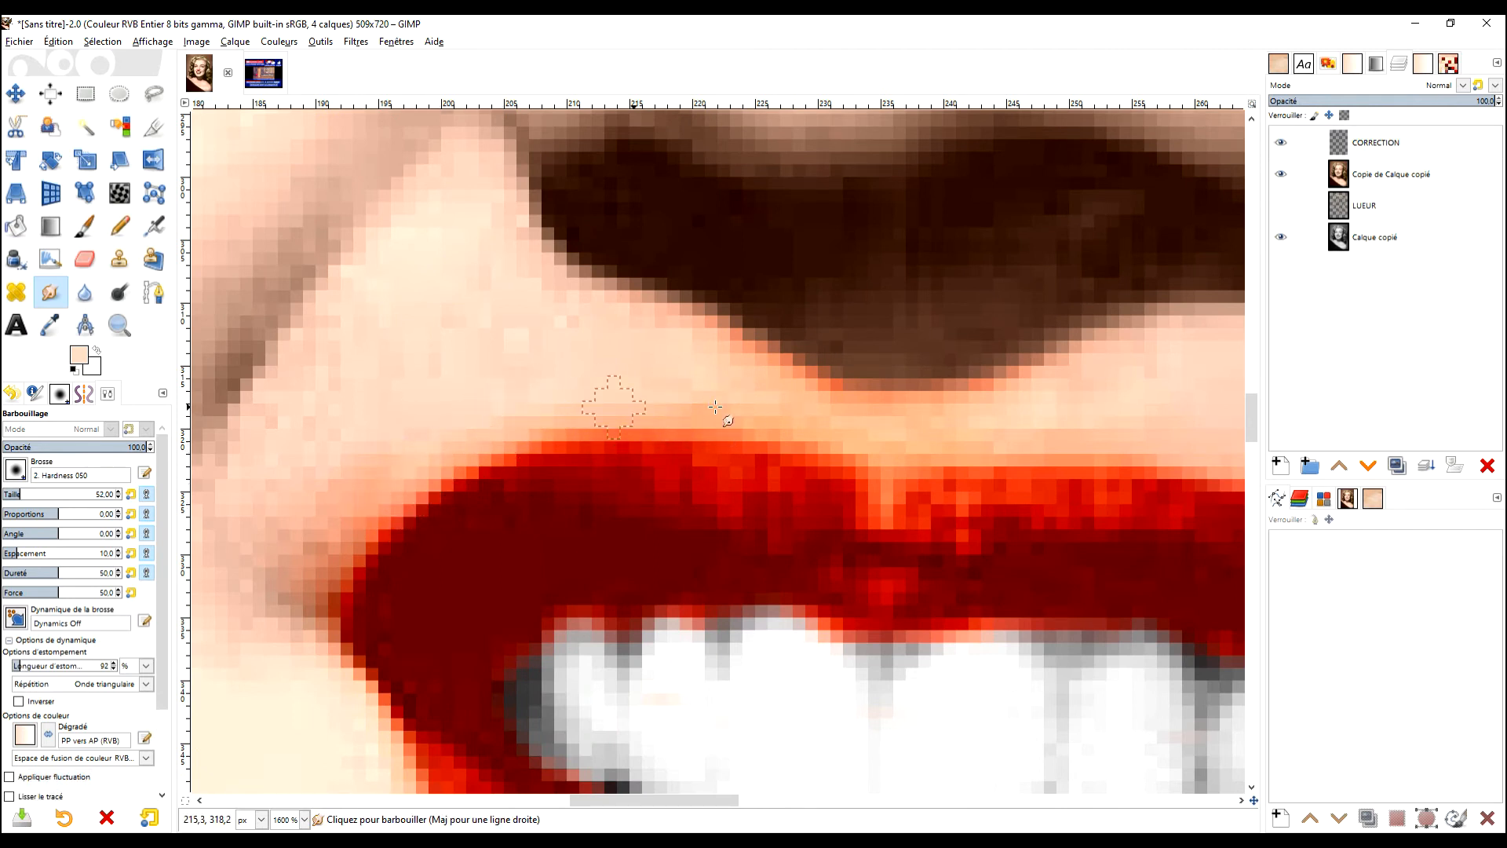
ctrl+click(592, 350)
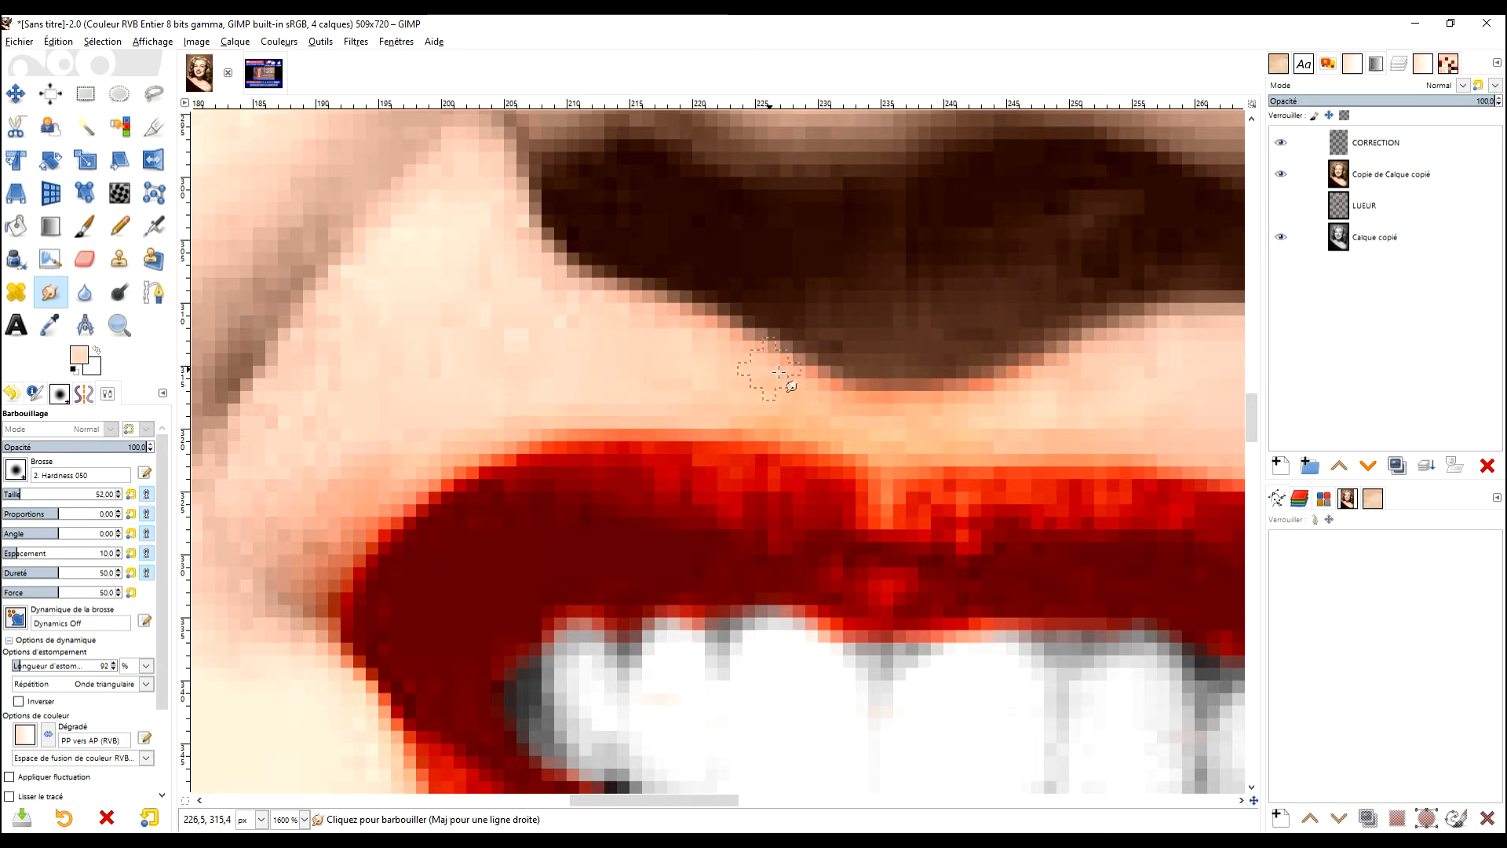
- Smudge skin tone over the orange fringe between the base of the nose and the upper lip
middle_click(1099, 395)
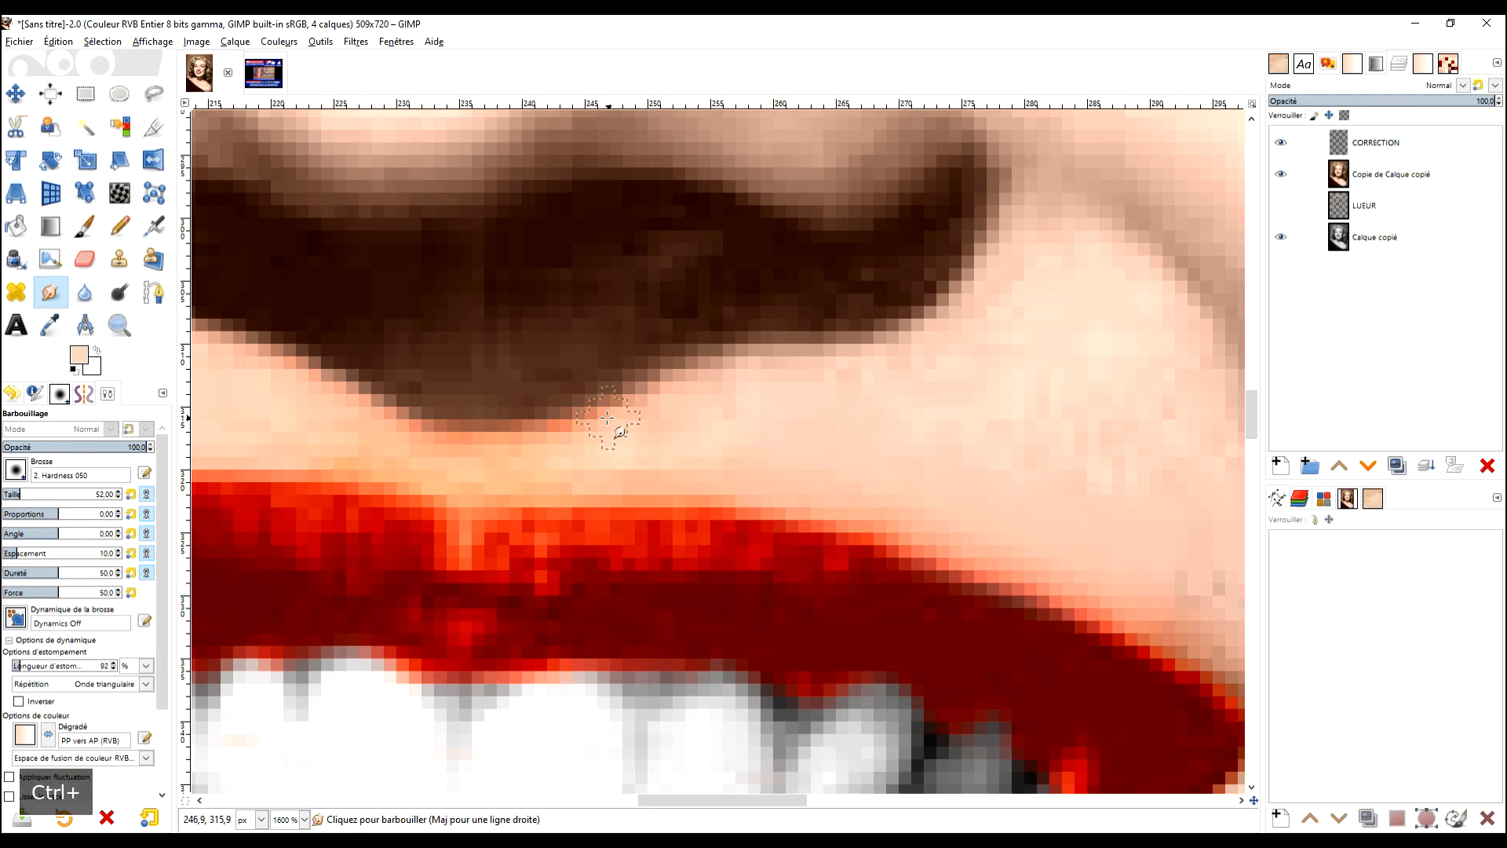
mouse_move(342, 409)
mouse_down()
mouse_move(339, 388)
mouse_move(297, 369)
mouse_up()
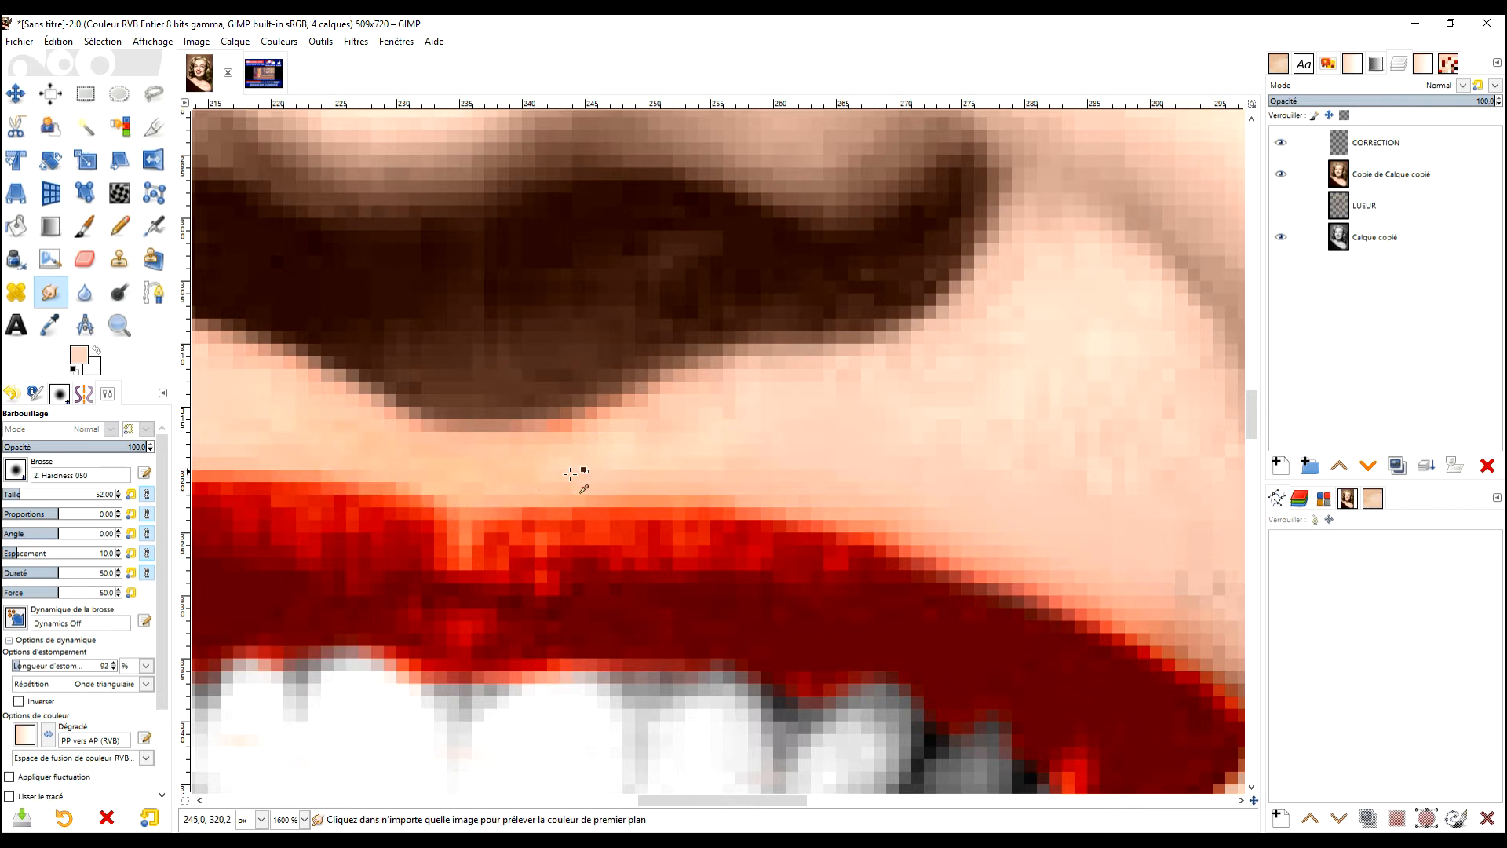
scroll(570, 473, down, 6)
scroll(672, 391, up, 7)
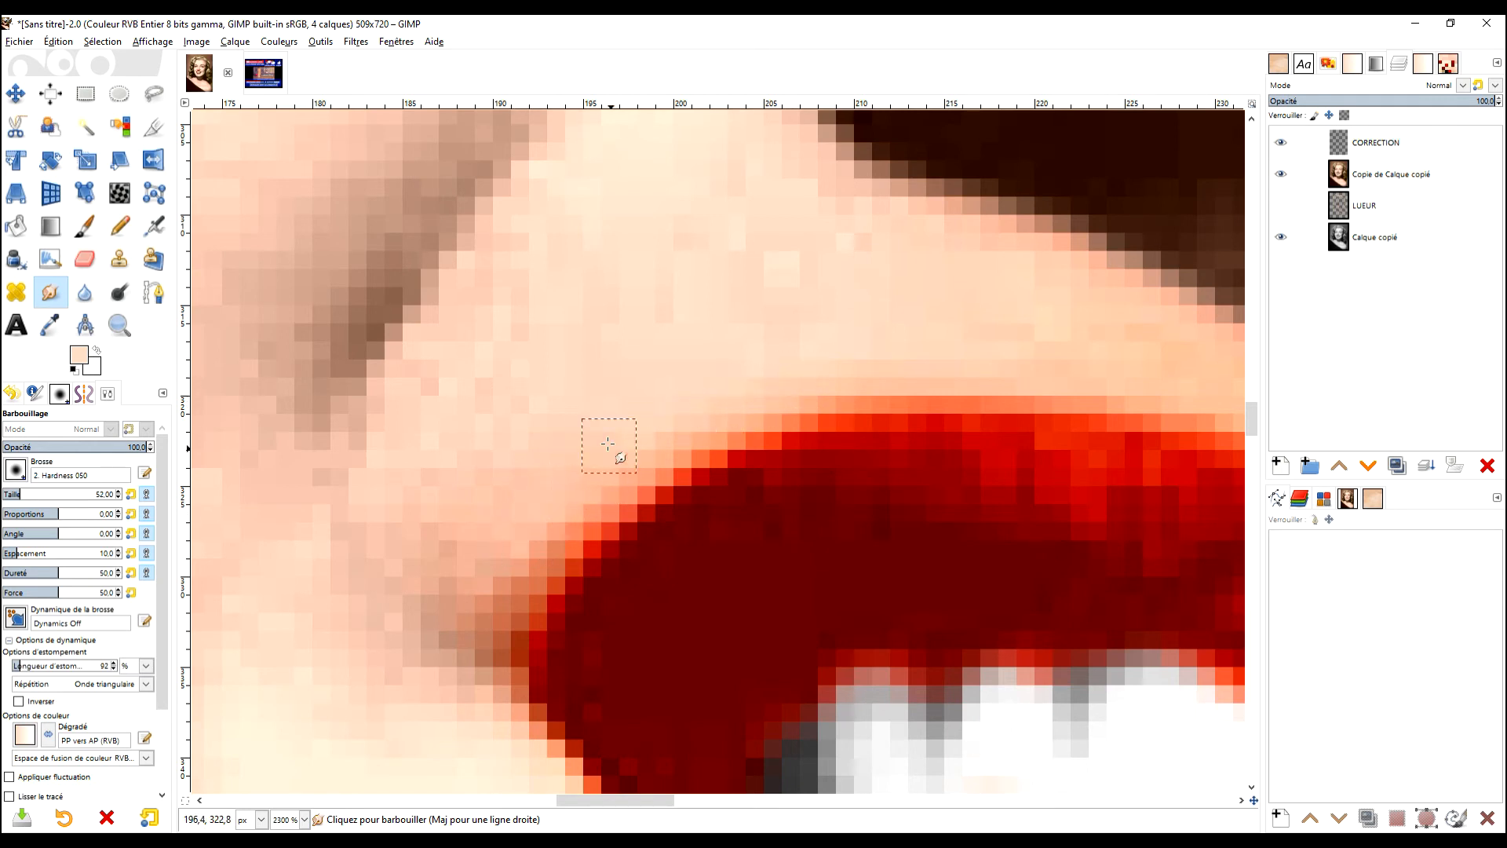
- Cover the orange fringe along the lower lip's right edge with skin tones sampled from the adjacent cheek
scroll(542, 455, down, 5)
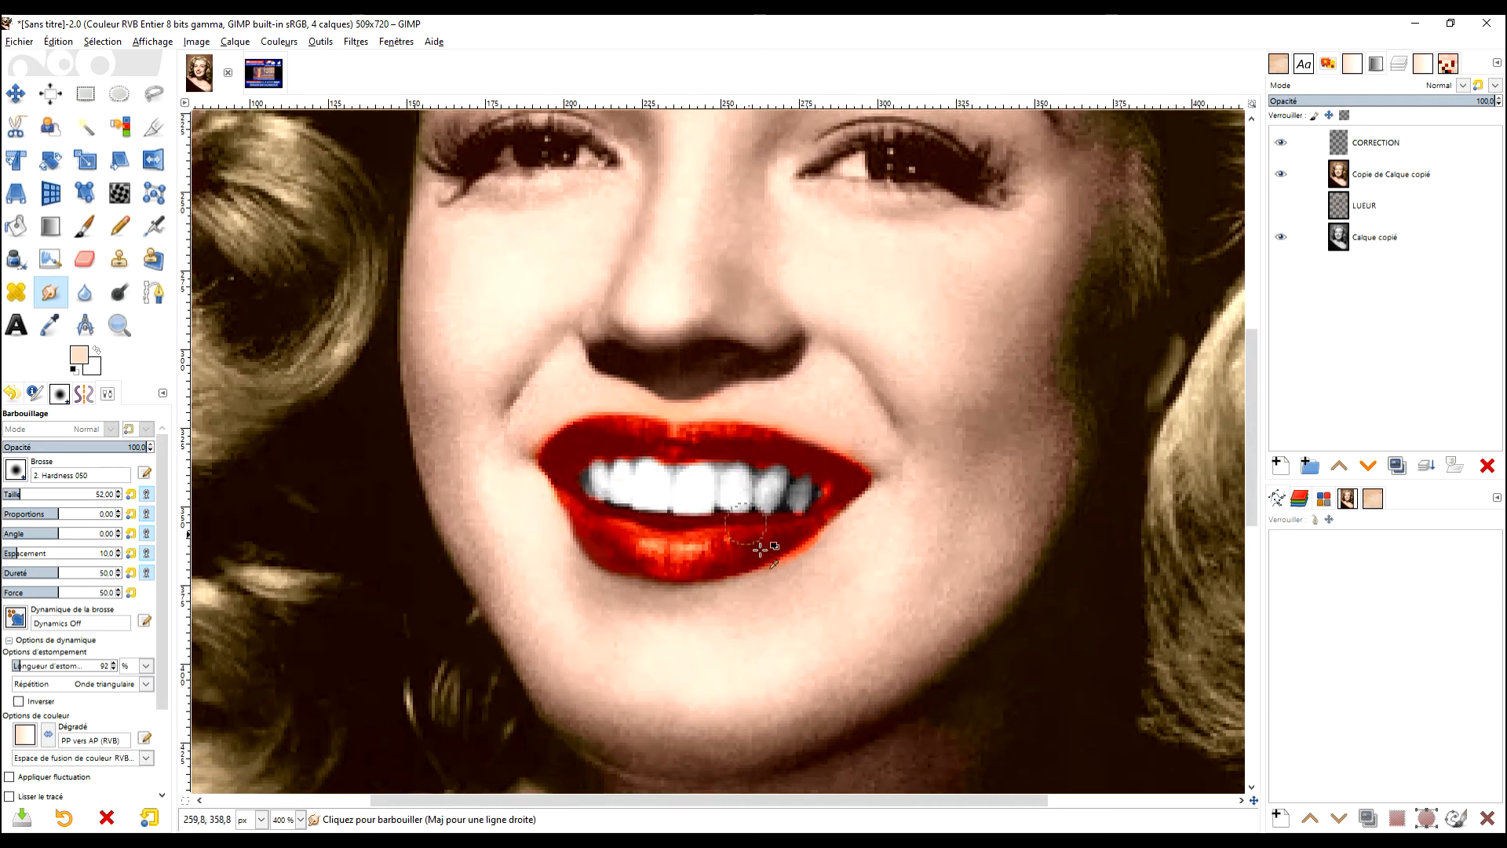
scroll(760, 561, up, 4)
scroll(1040, 579, down, 2)
drag(1039, 579, 838, 561)
scroll(837, 562, up, 2)
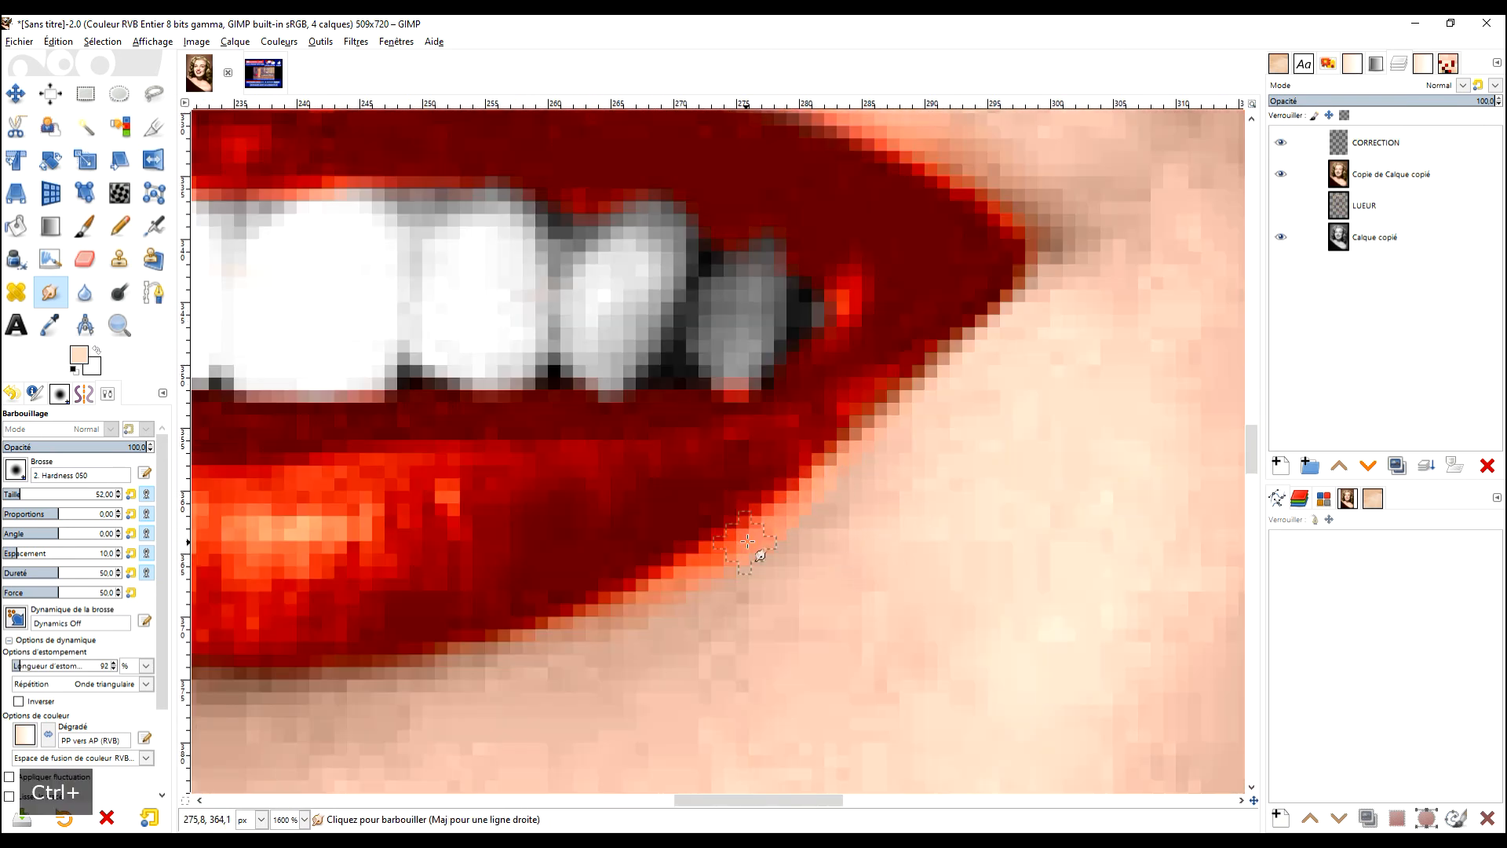
ctrl+click(890, 459)
mouse_move(819, 520)
mouse_down()
mouse_move(769, 527)
mouse_move(772, 512)
mouse_move(758, 527)
mouse_move(805, 499)
mouse_move(656, 606)
mouse_move(744, 541)
mouse_move(554, 645)
mouse_up()
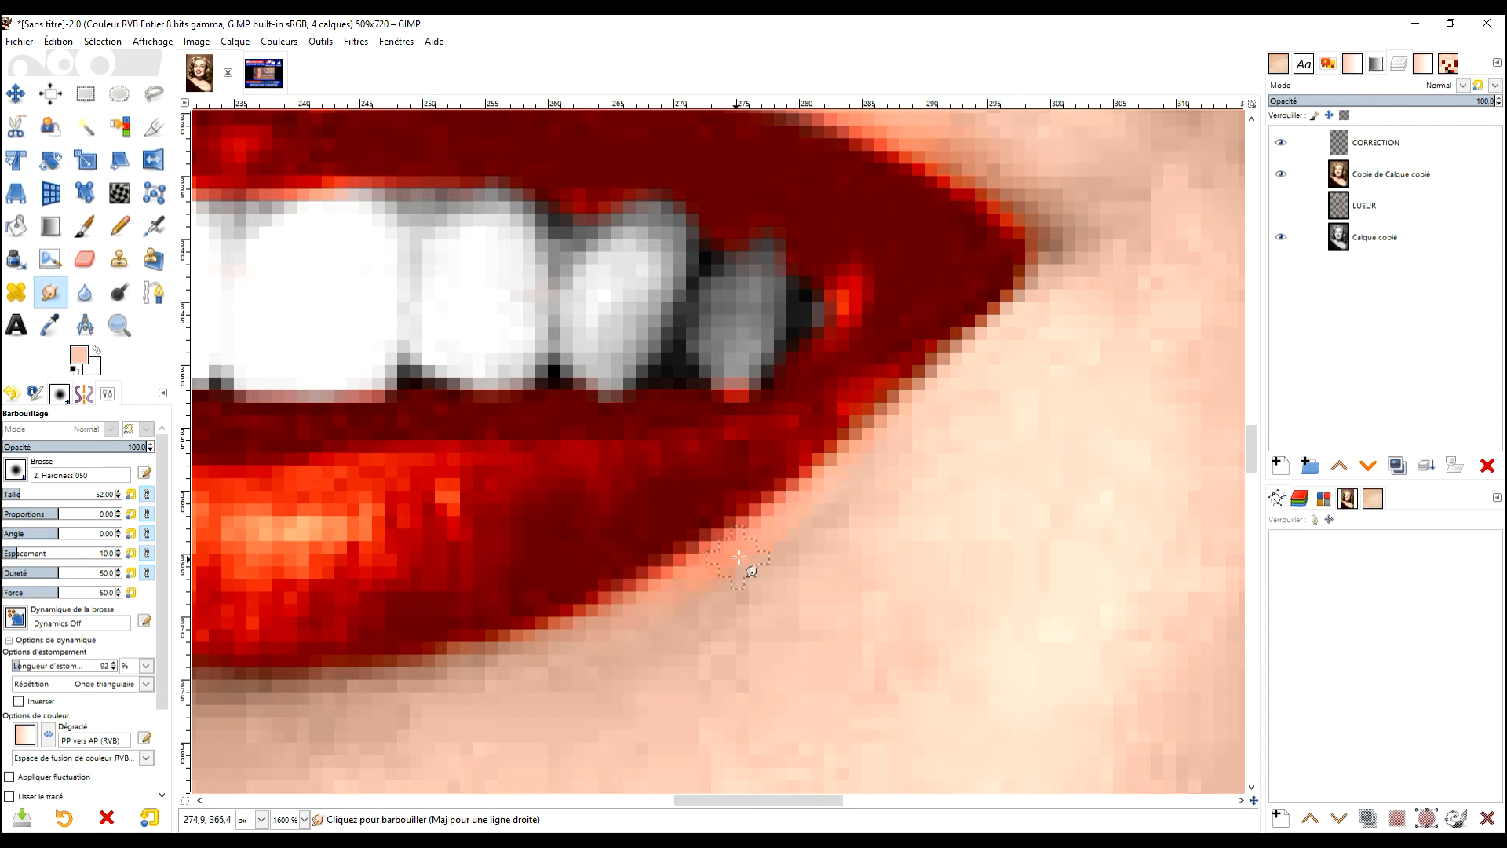
ctrl+click(912, 463)
mouse_move(829, 498)
mouse_down()
mouse_move(723, 555)
mouse_move(746, 533)
mouse_move(824, 504)
mouse_move(716, 563)
mouse_up()
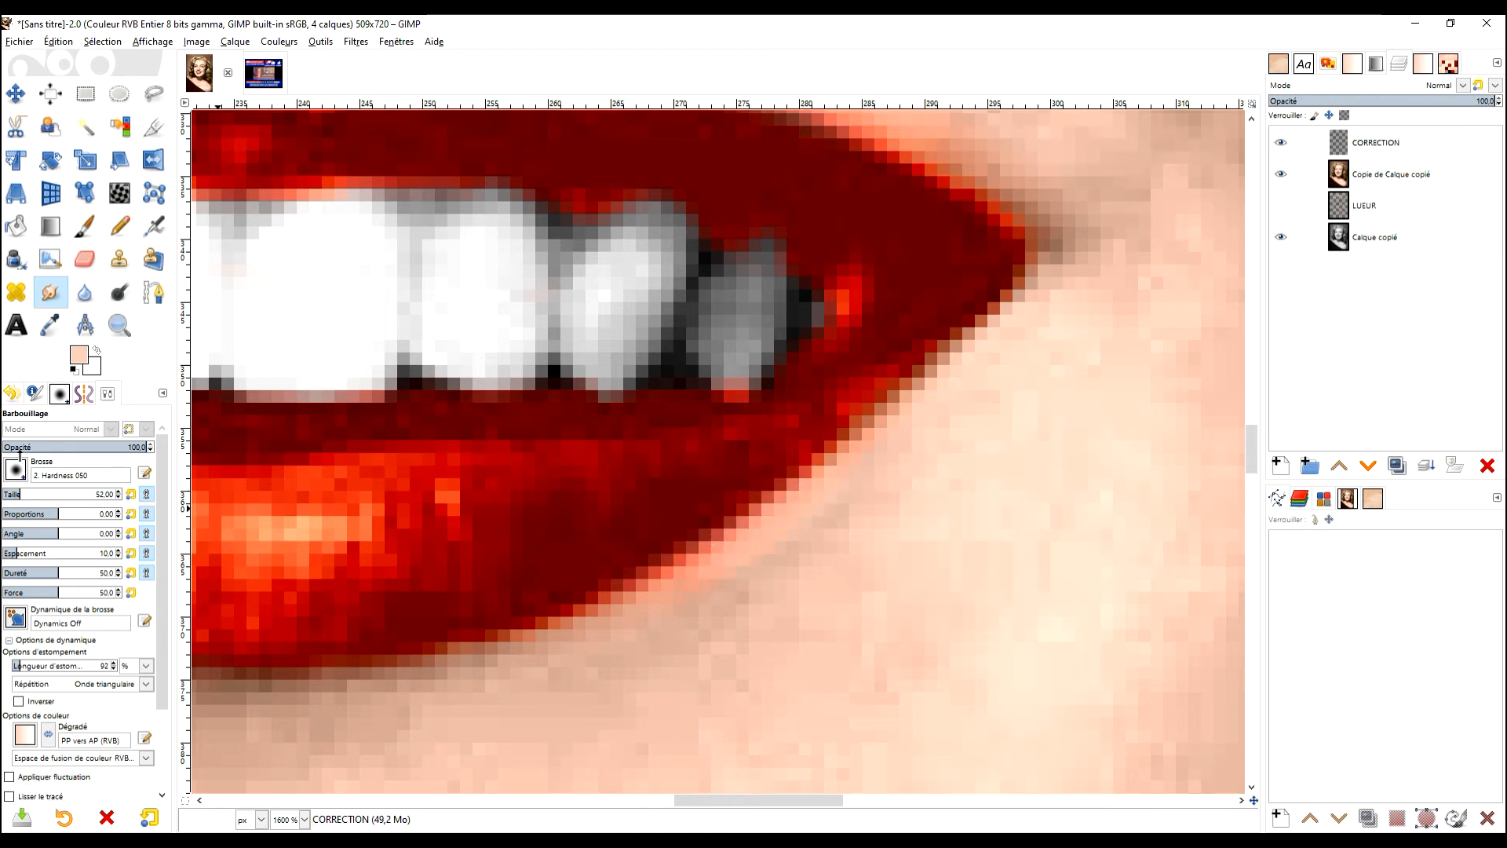
- Set the Smudge brush size to 95, blend the skin below the lower lip's right side, and lower the opacity to 49.5
click(29, 490)
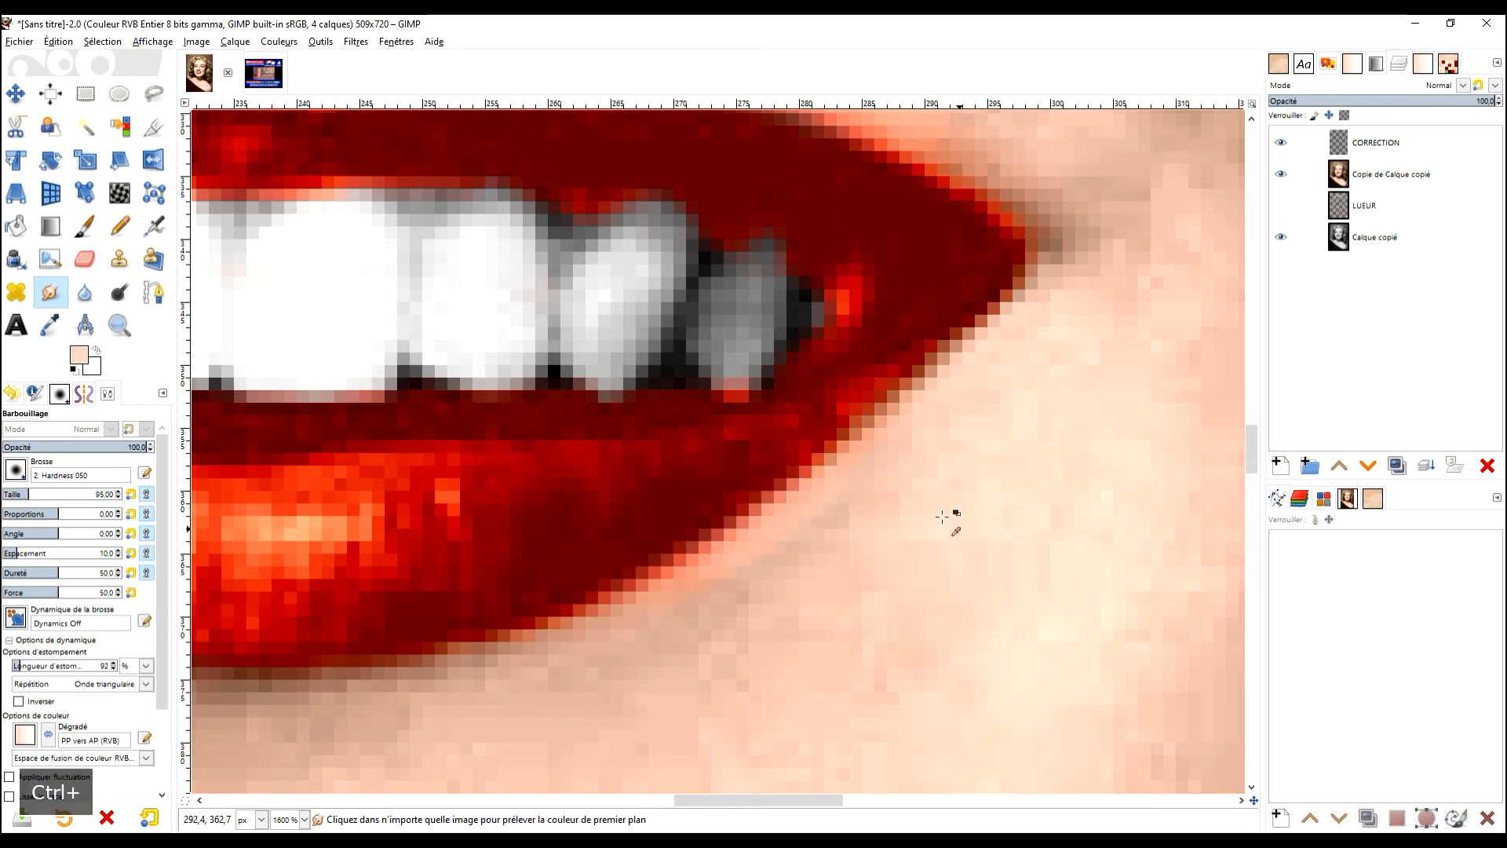
drag(873, 504, 691, 589)
click(73, 447)
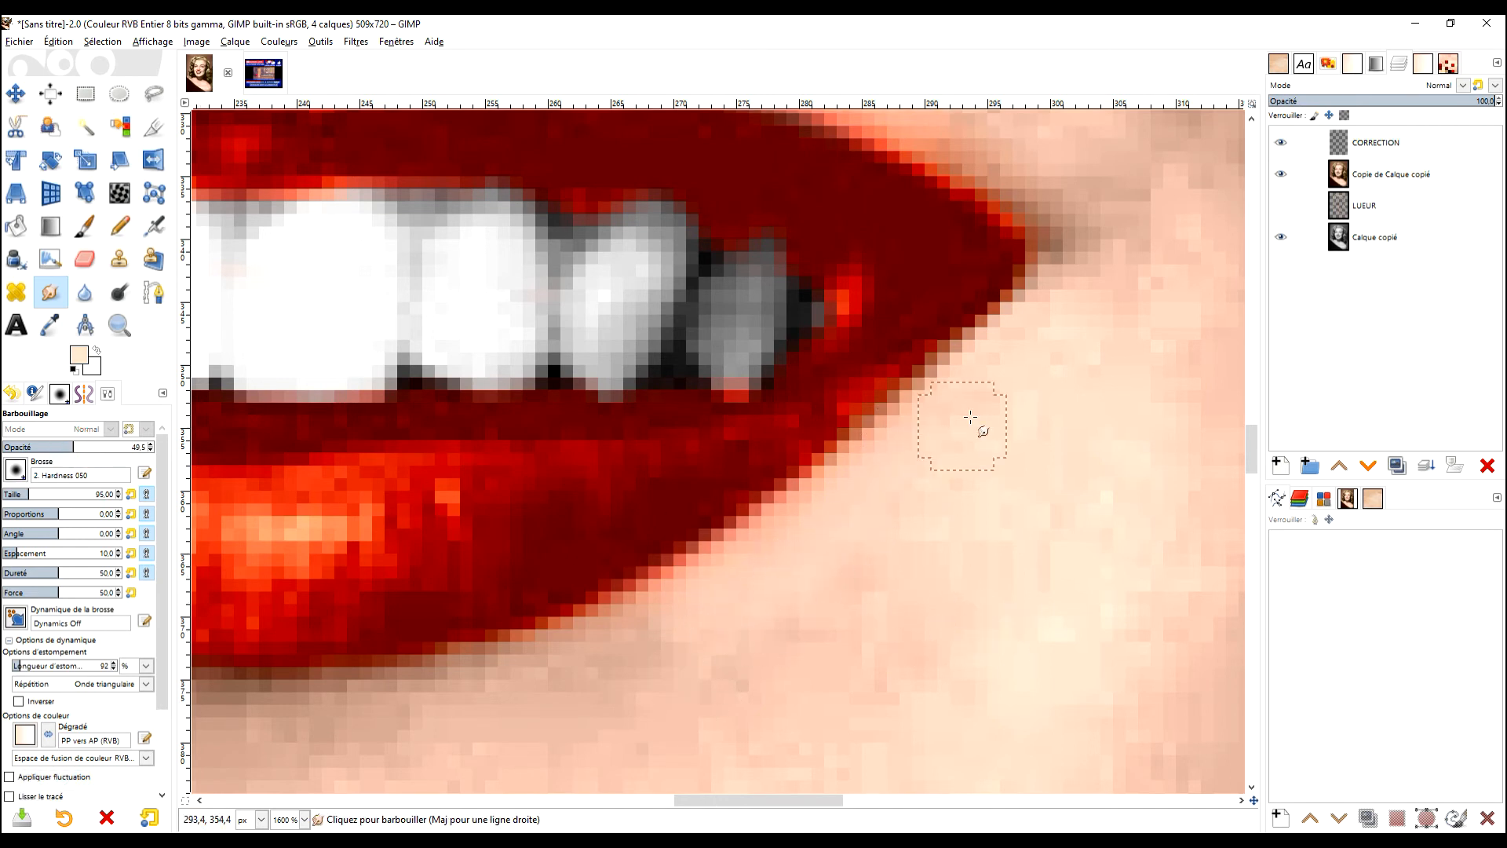
- Sample the light skin tone of the chin as the foreground colour and check the retouched face up to the hair
scroll(1052, 632, down, 8)
scroll(1043, 629, up, 3)
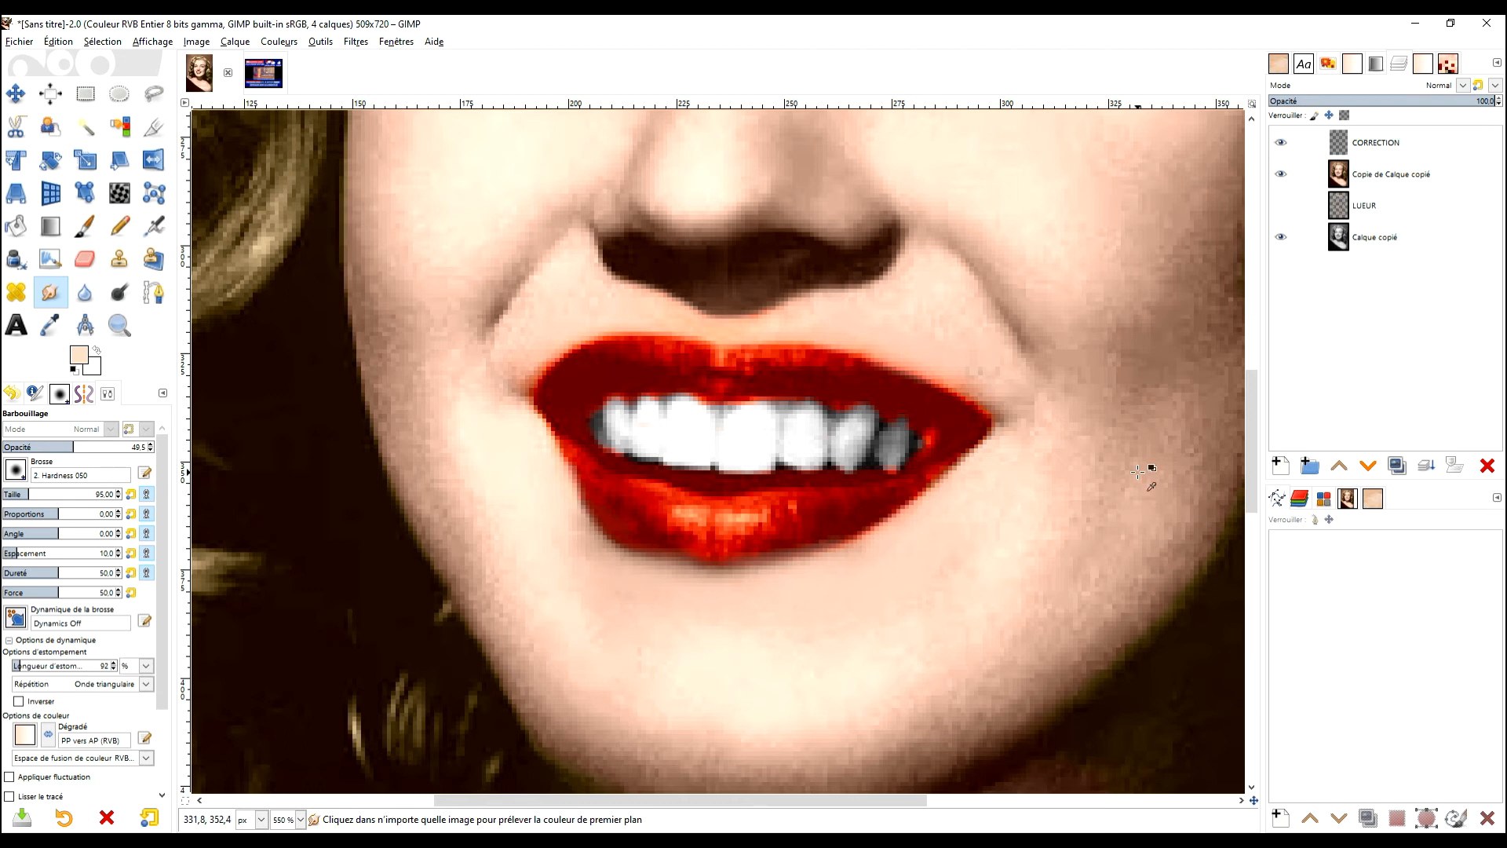
ctrl+click(770, 685)
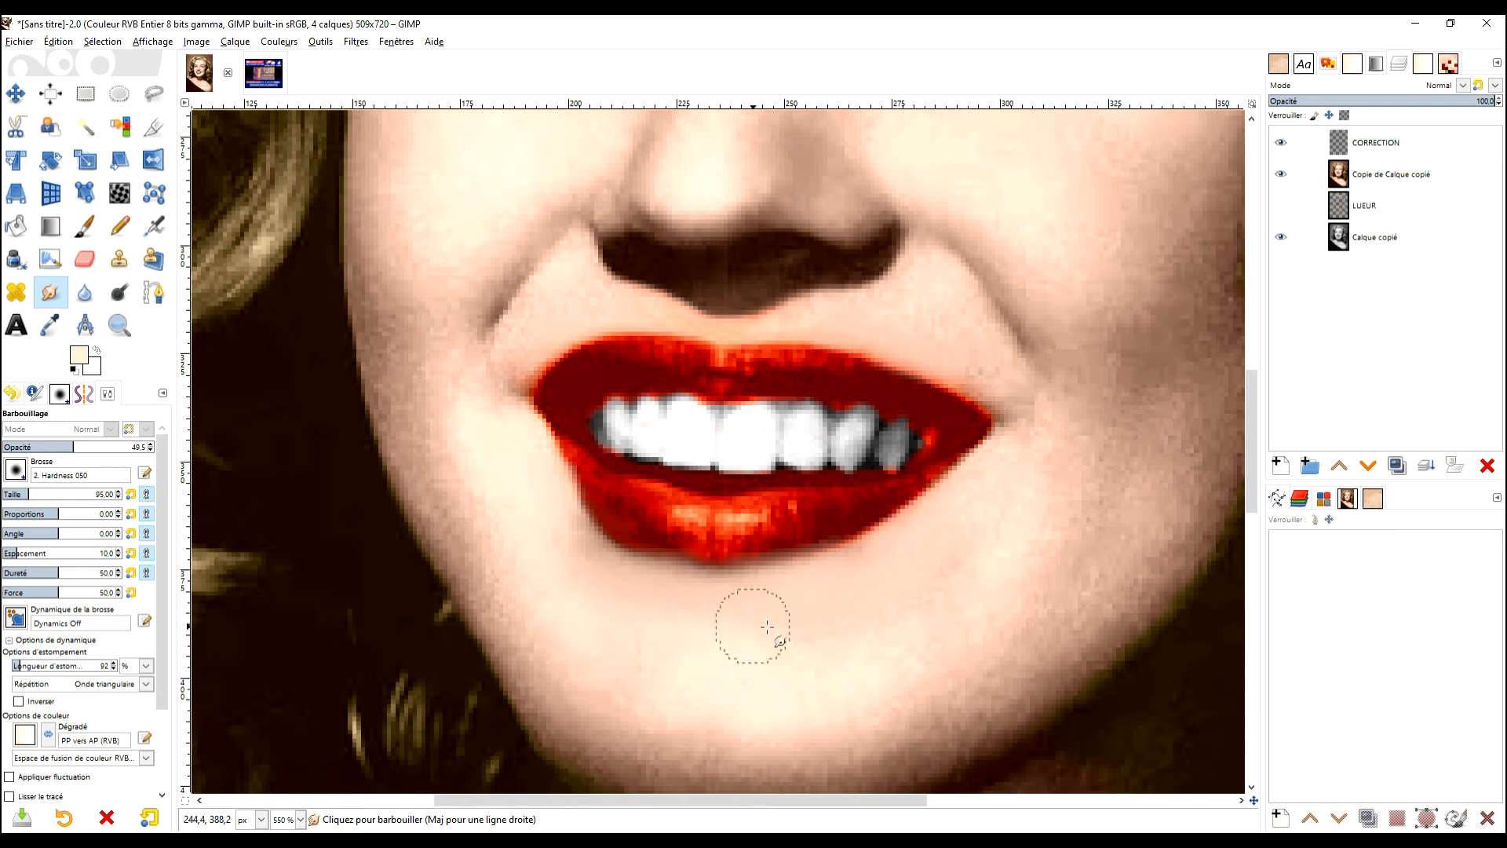
scroll(1010, 511, down, 3)
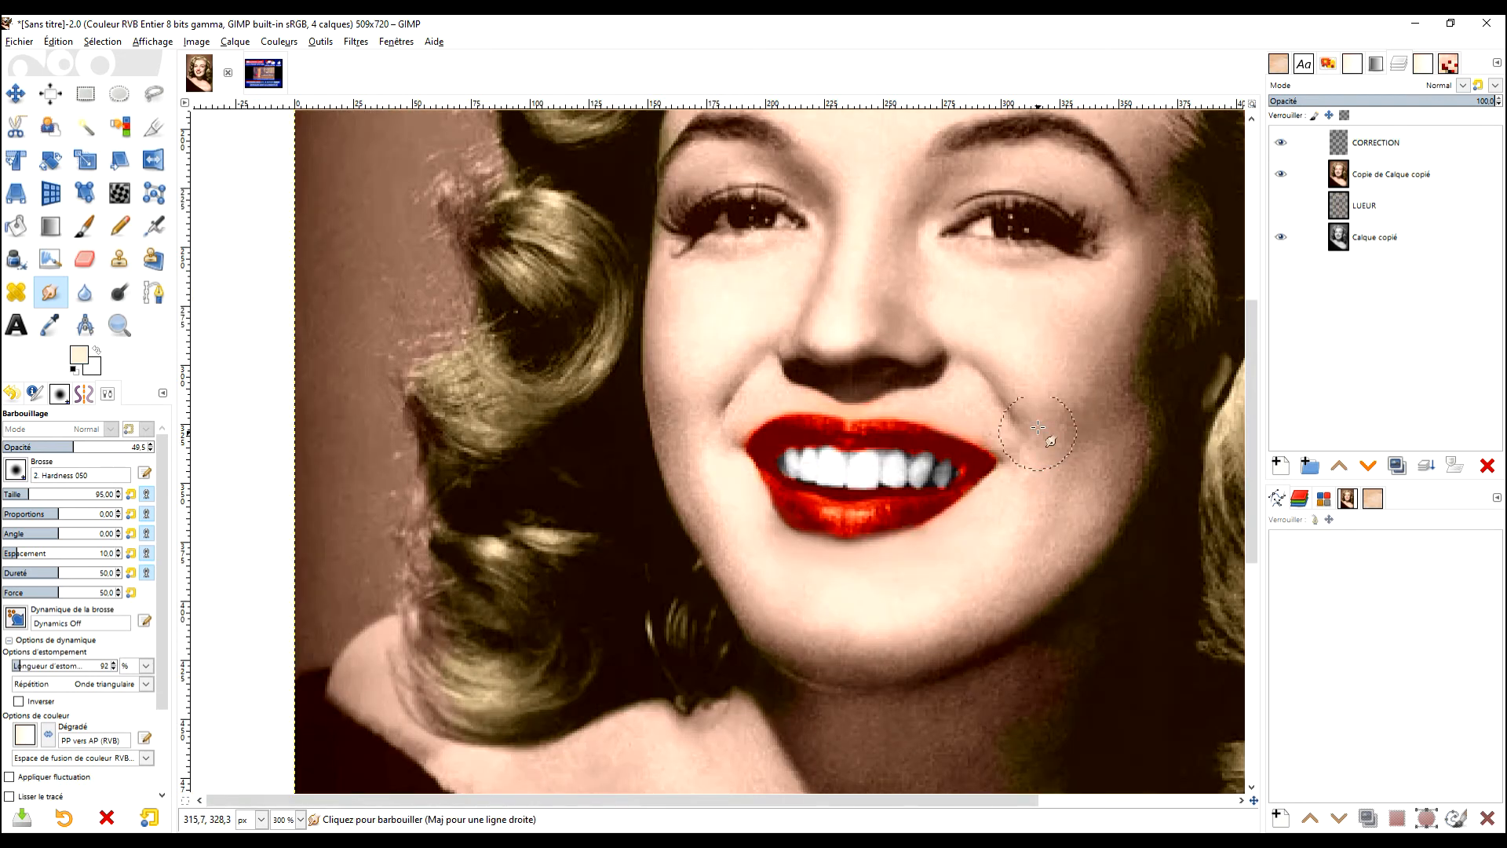
scroll(659, 390, up, 5)
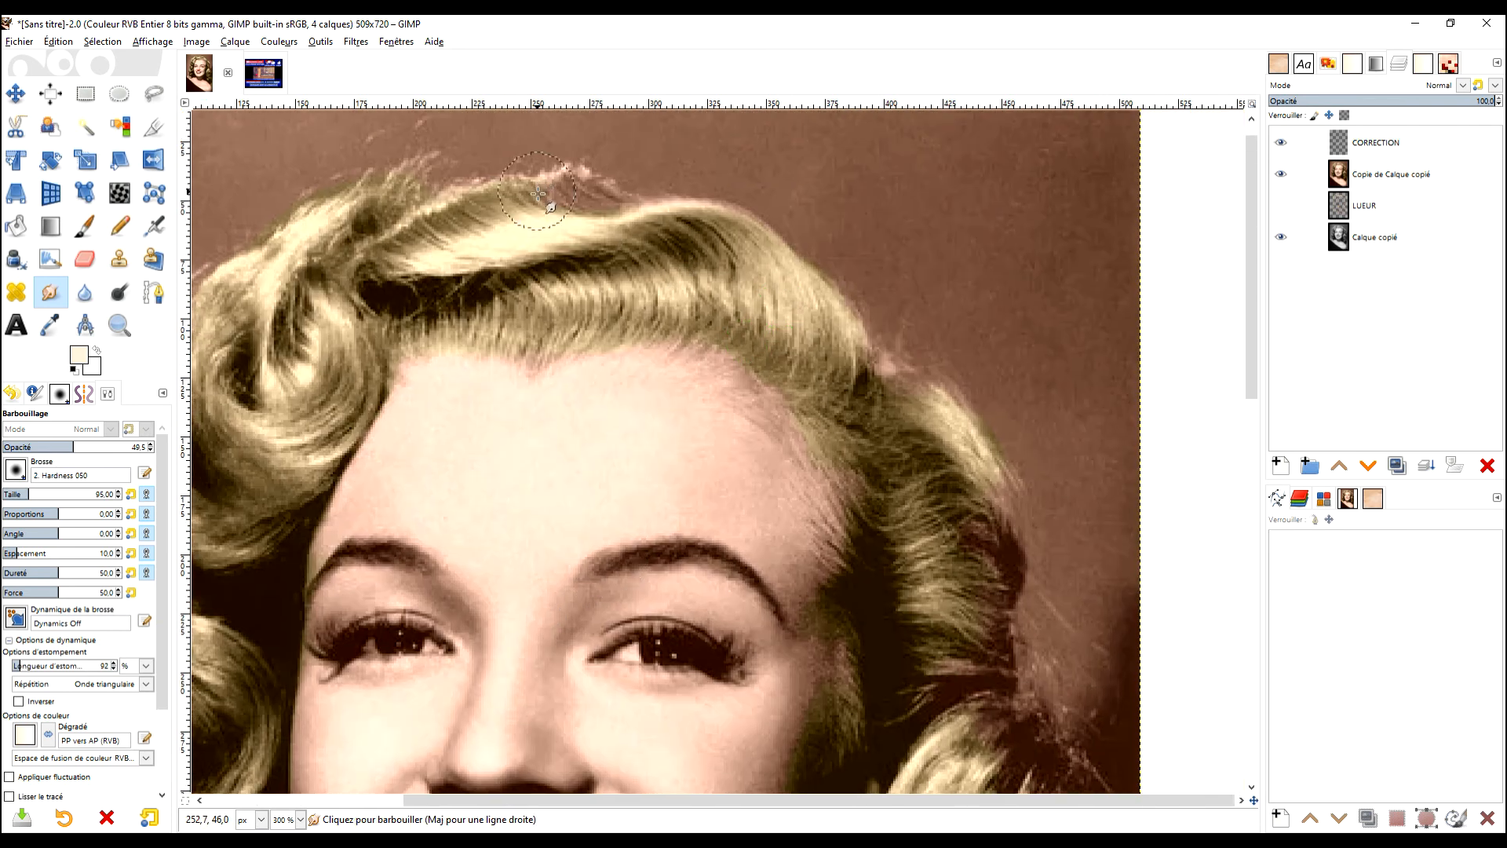
- Create a transparent layer named CHEVEUX directly above the Copie de Calque copié layer
scroll(641, 271, up, 4)
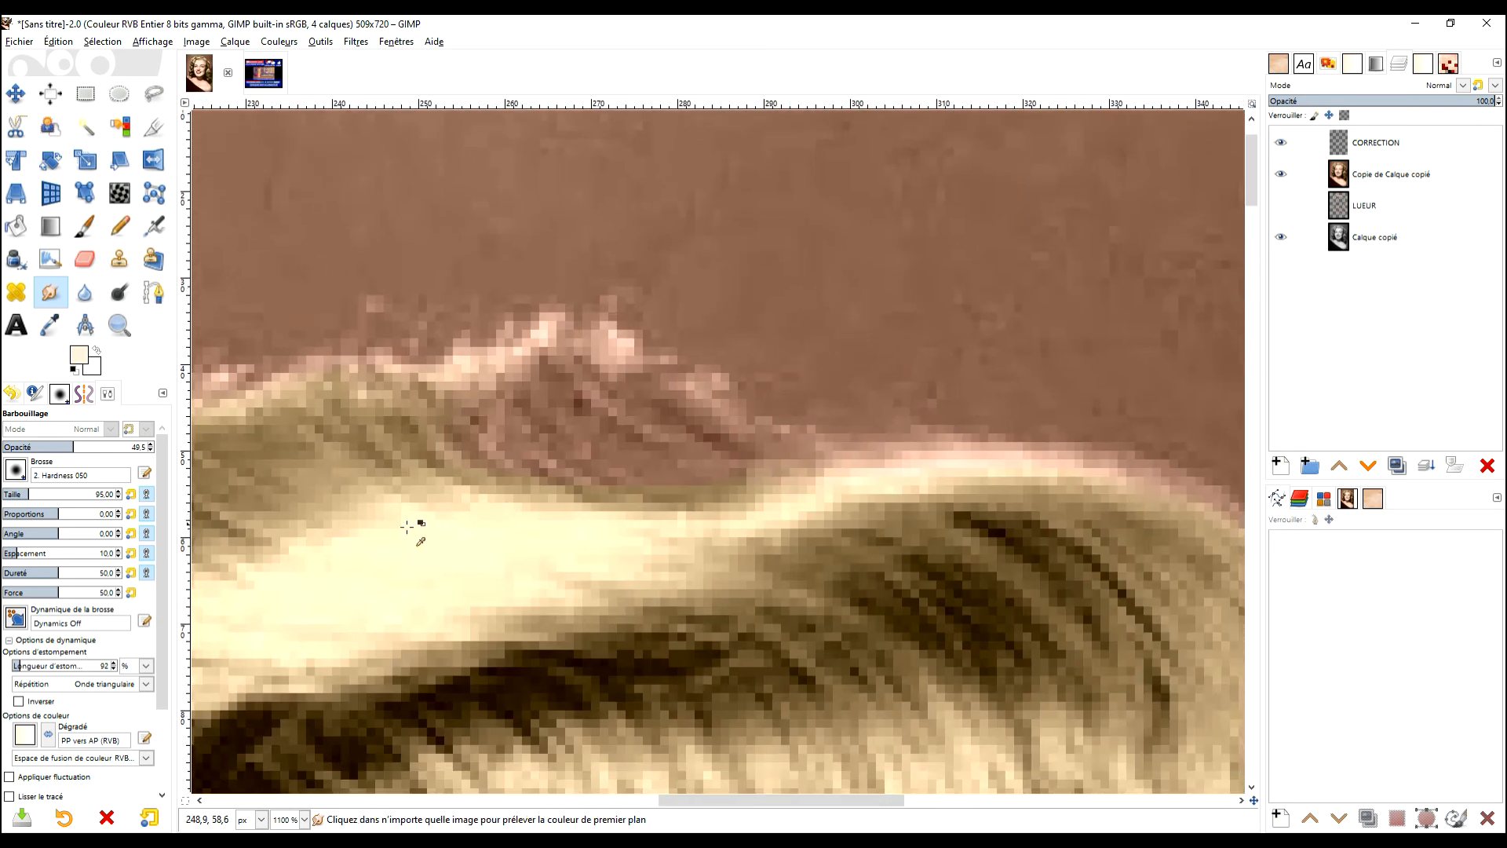
click(1351, 186)
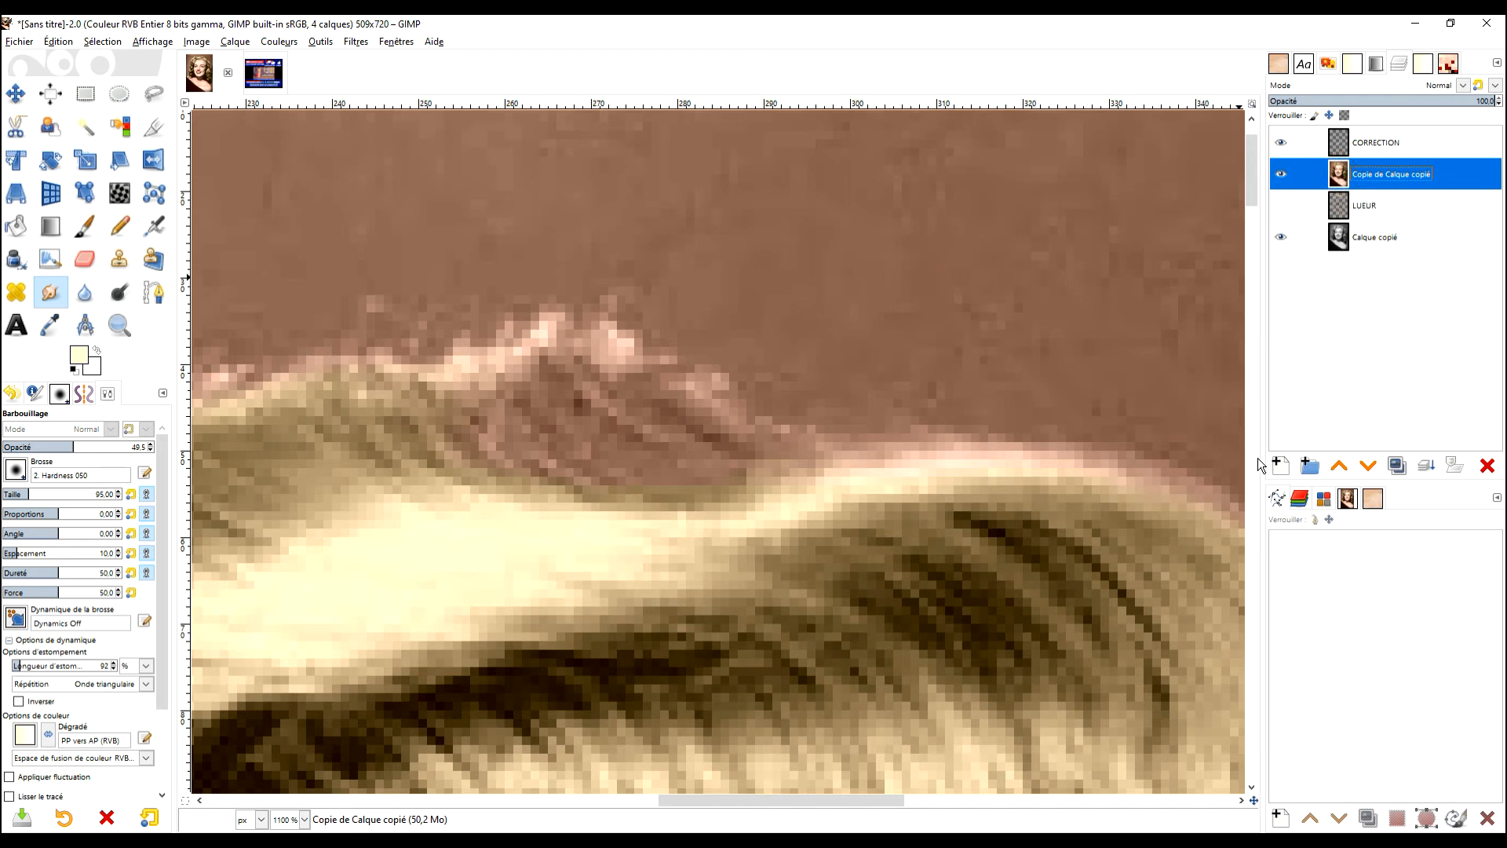
click(1279, 466)
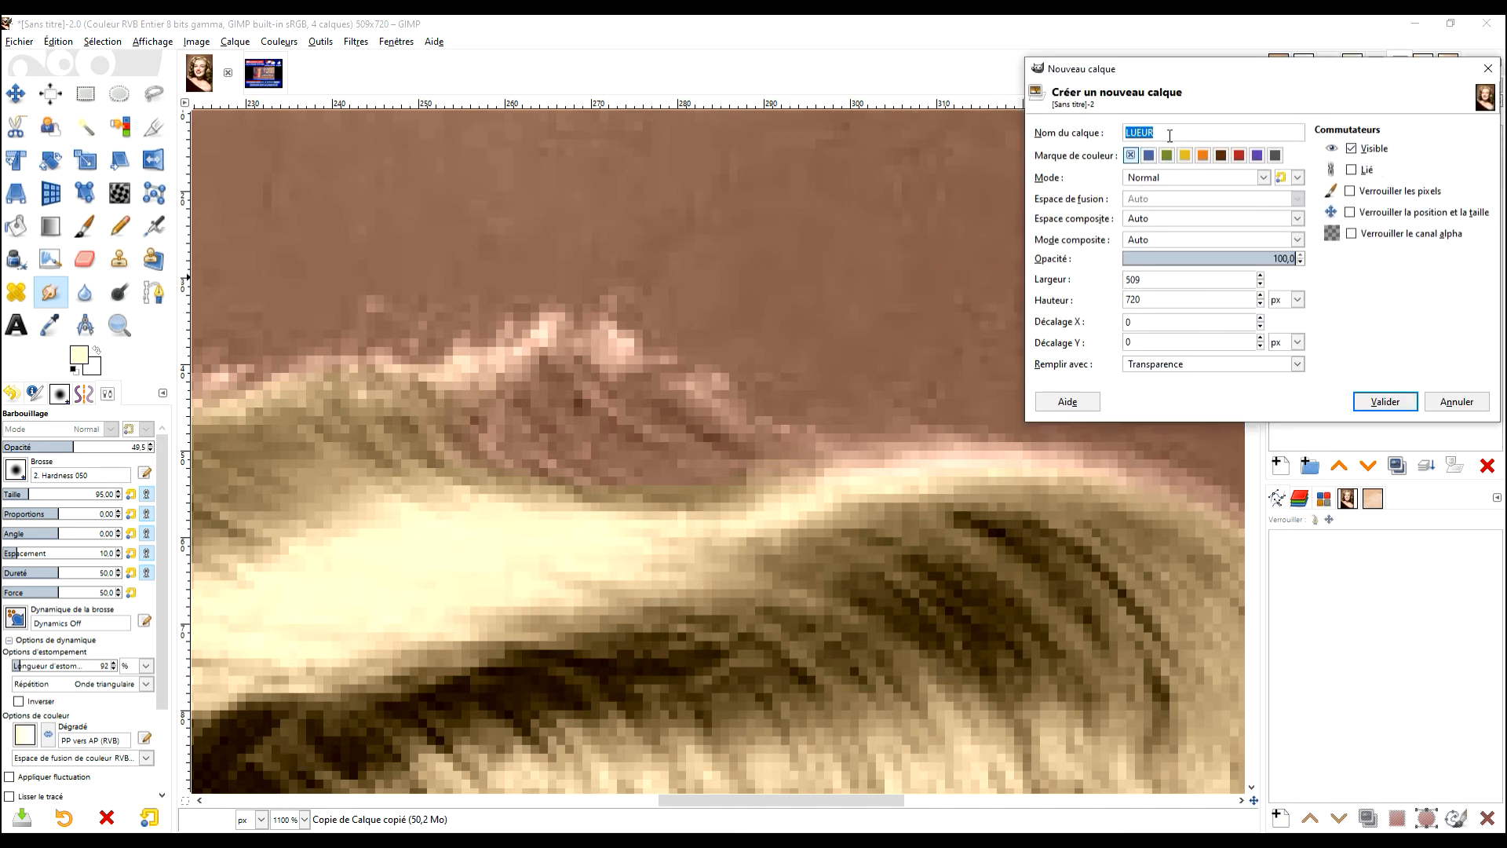
text(CHEVEU)
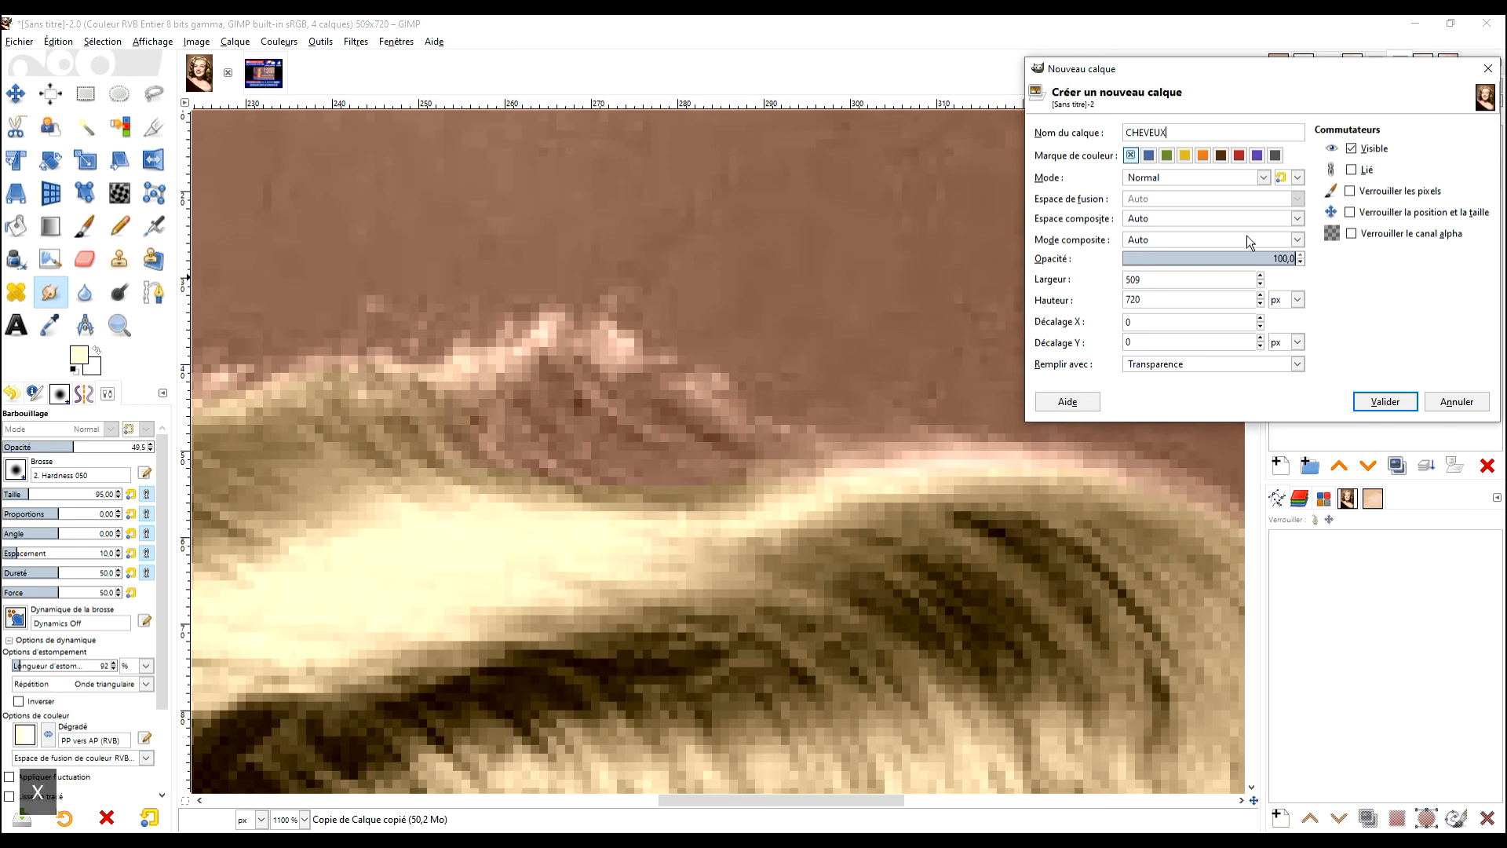
text(X)
click(1372, 396)
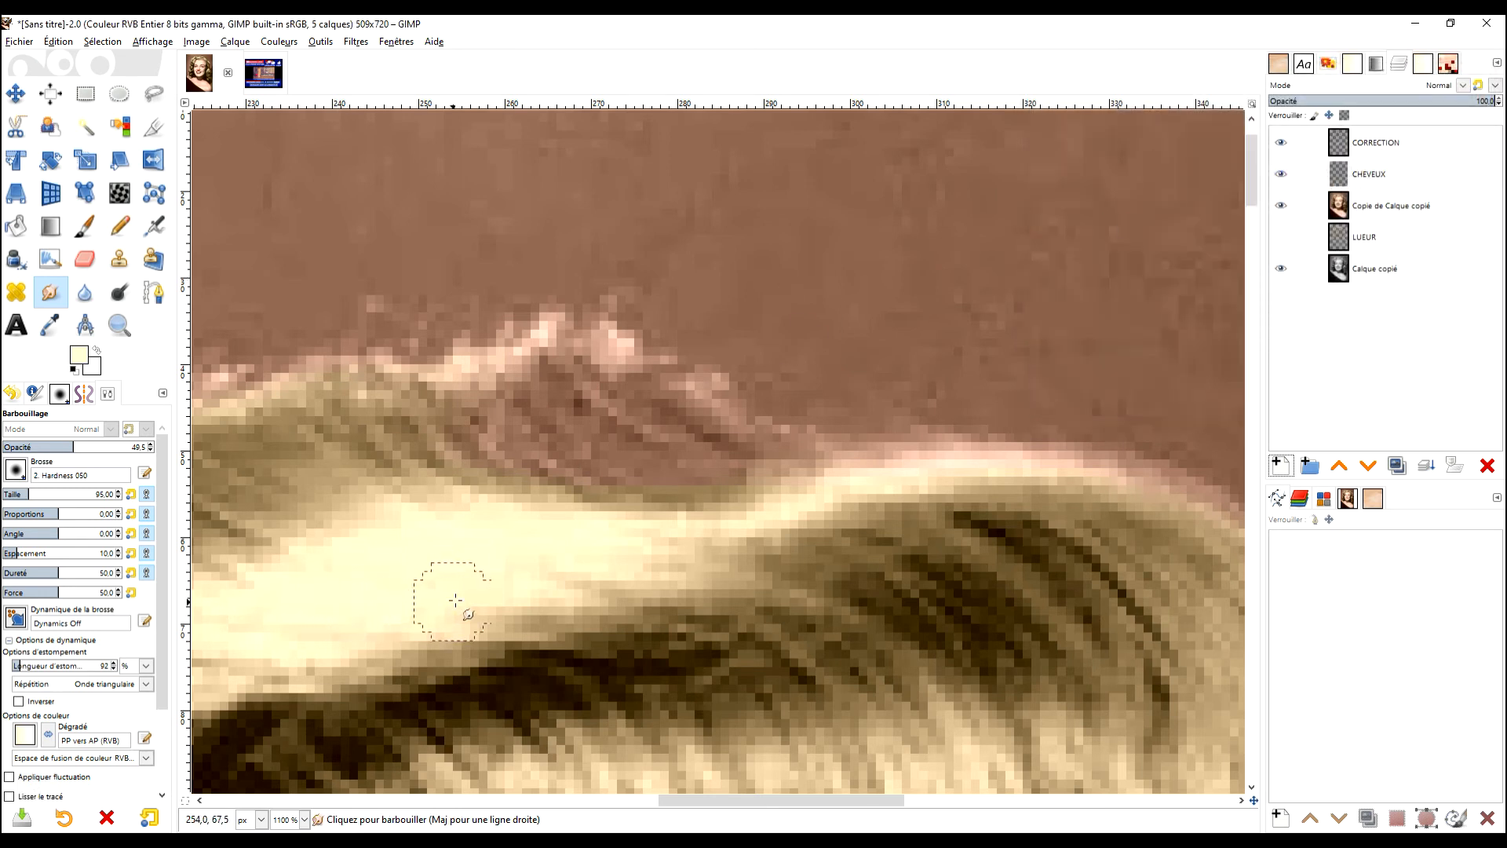
- Smudge a sampled pale blonde over the reddish patch on the hair's crest and set the CHEVEUX layer's mode to Teinte TSV
ctrl+click(491, 547)
mouse_move(648, 478)
mouse_down()
mouse_move(516, 438)
mouse_move(579, 463)
mouse_move(496, 403)
mouse_move(661, 462)
mouse_move(603, 382)
mouse_move(739, 450)
mouse_move(581, 366)
mouse_move(479, 386)
mouse_move(508, 365)
mouse_move(450, 388)
mouse_move(536, 398)
mouse_move(537, 460)
mouse_move(707, 484)
mouse_move(759, 437)
mouse_move(635, 397)
mouse_move(592, 361)
mouse_move(801, 462)
mouse_move(722, 471)
mouse_up()
click(1379, 173)
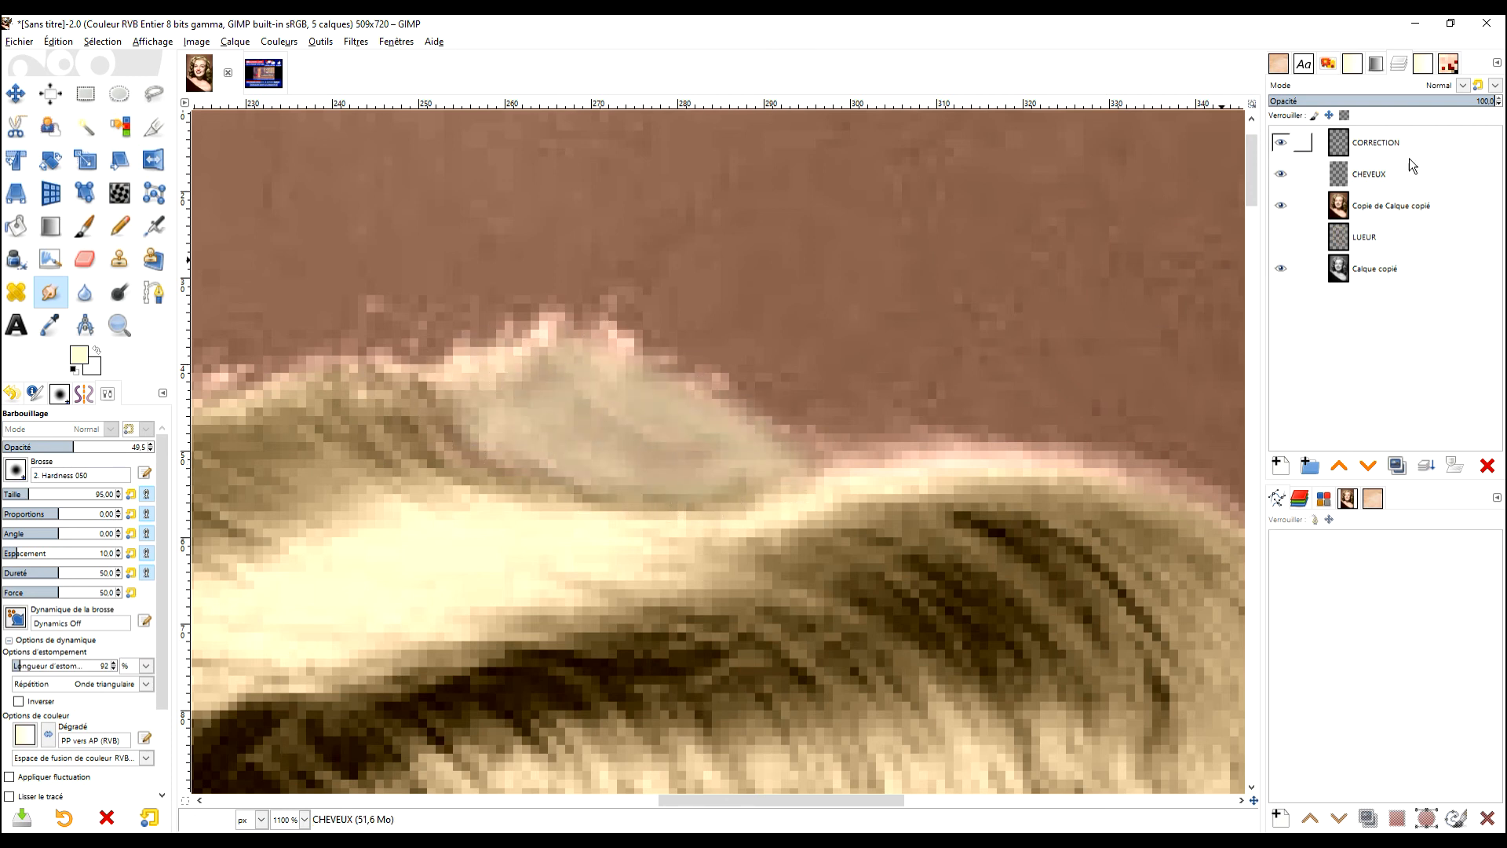
click(1465, 83)
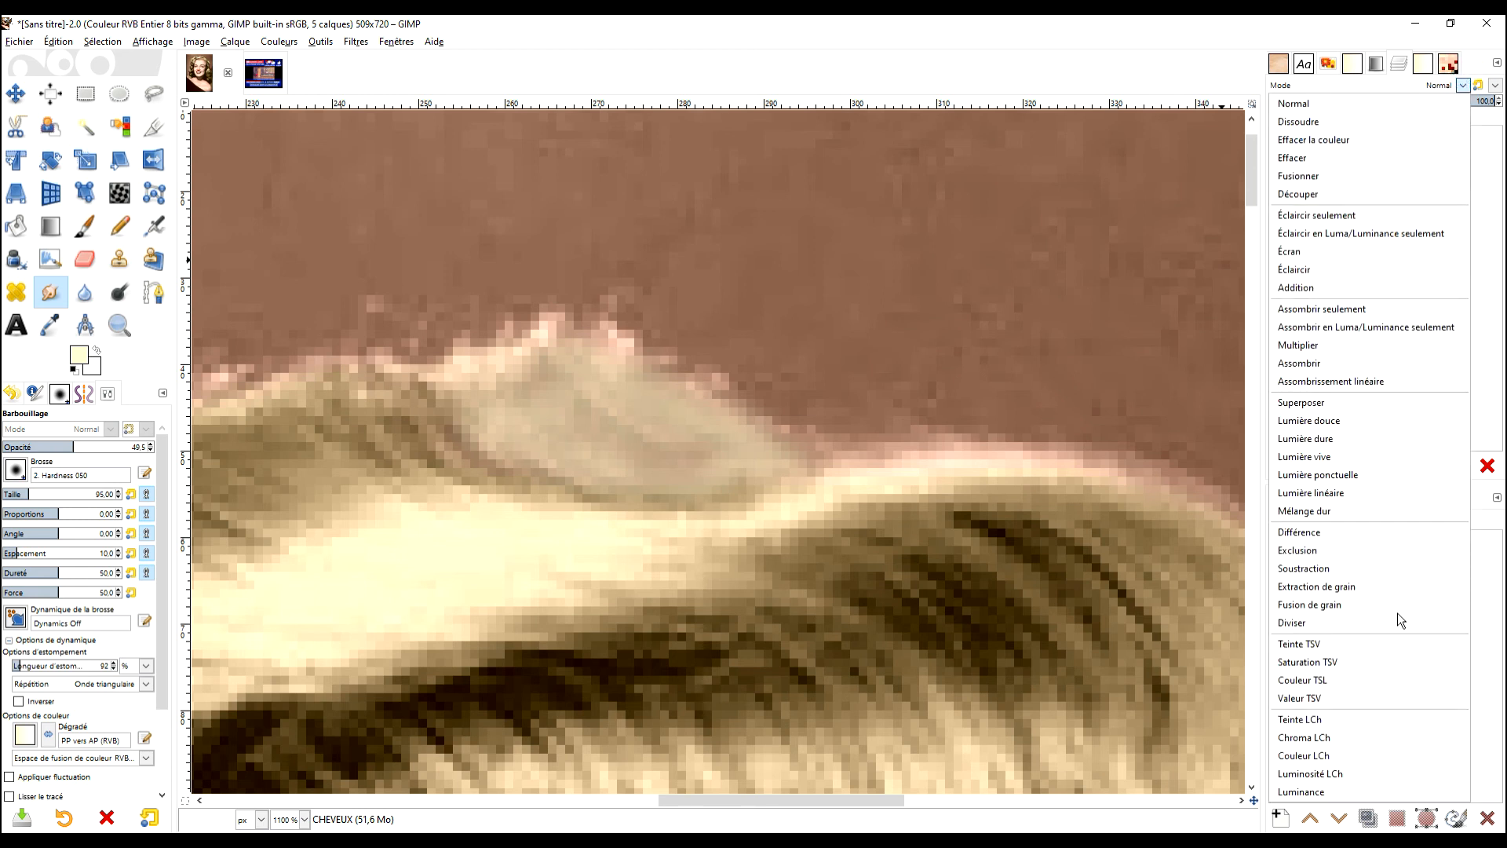
click(1340, 700)
click(1464, 84)
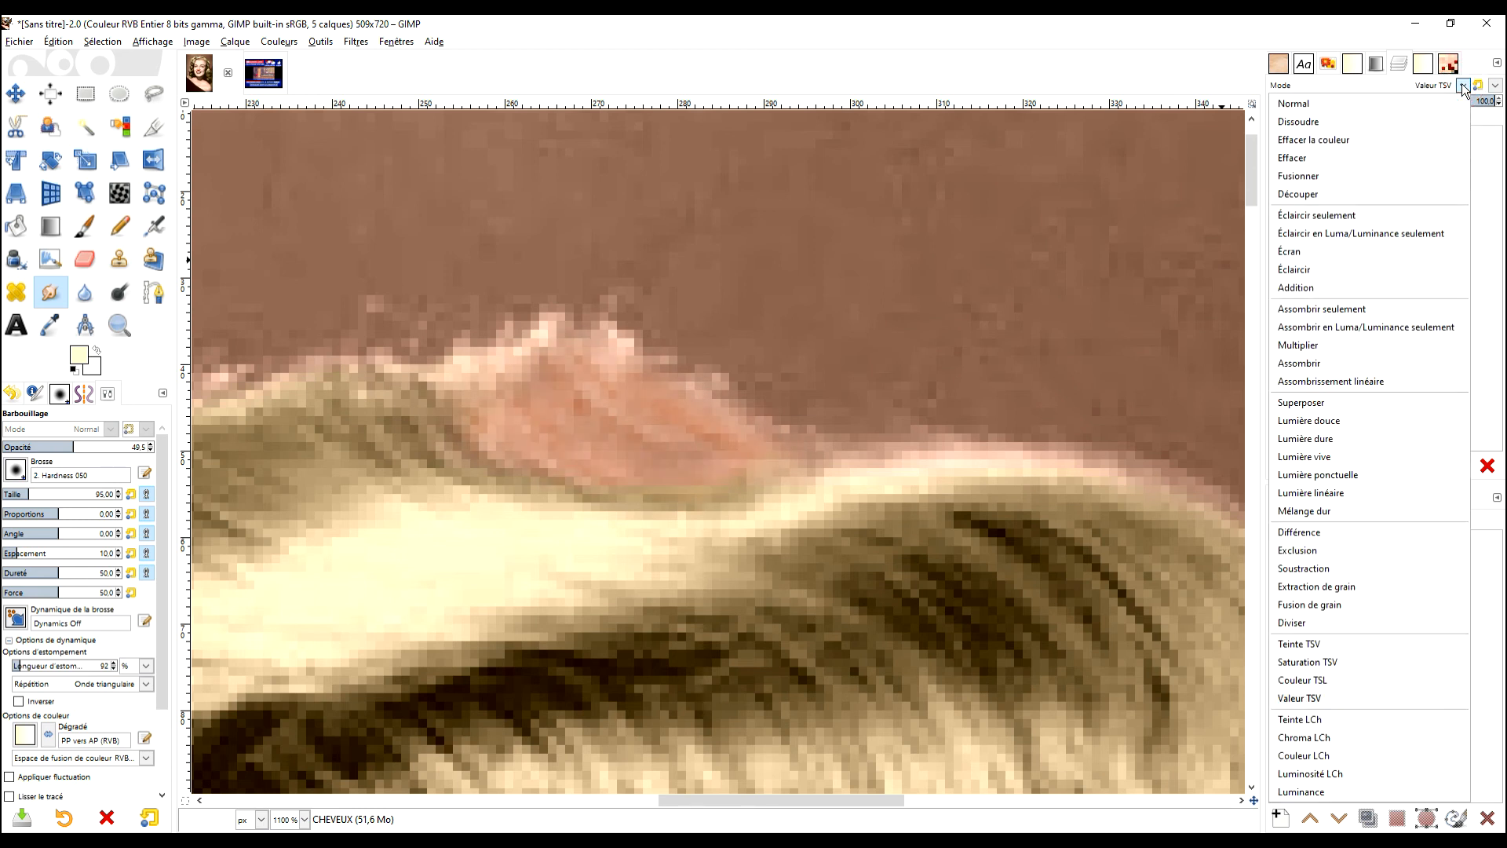
click(1337, 645)
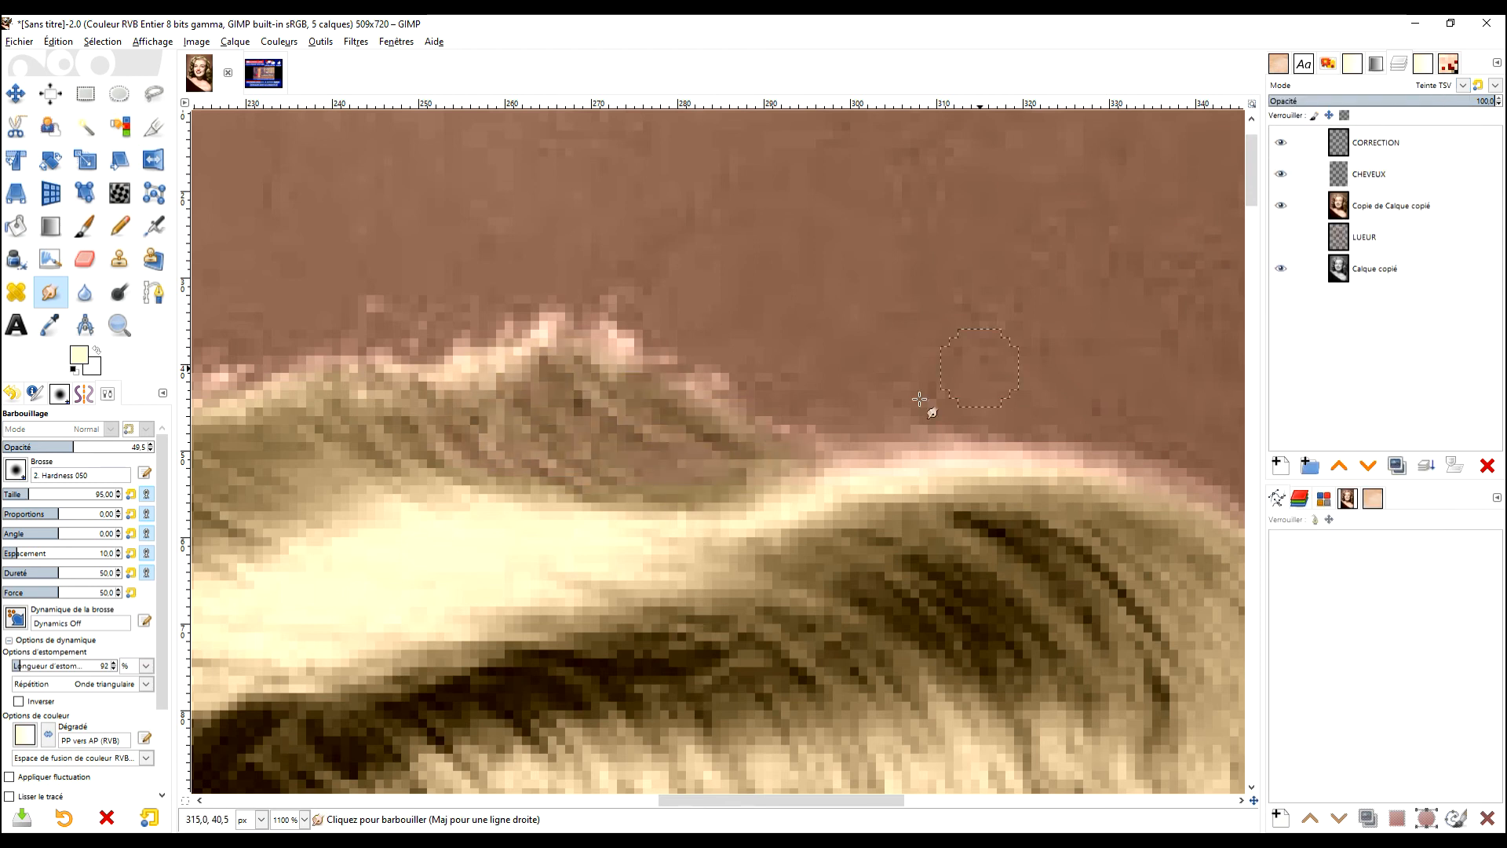
- Smudge the pale blonde along the pink outline of the hair wave above the forehead
scroll(723, 501, down, 3)
drag(695, 544, 774, 356)
scroll(809, 367, down, 2)
scroll(826, 340, up, 3)
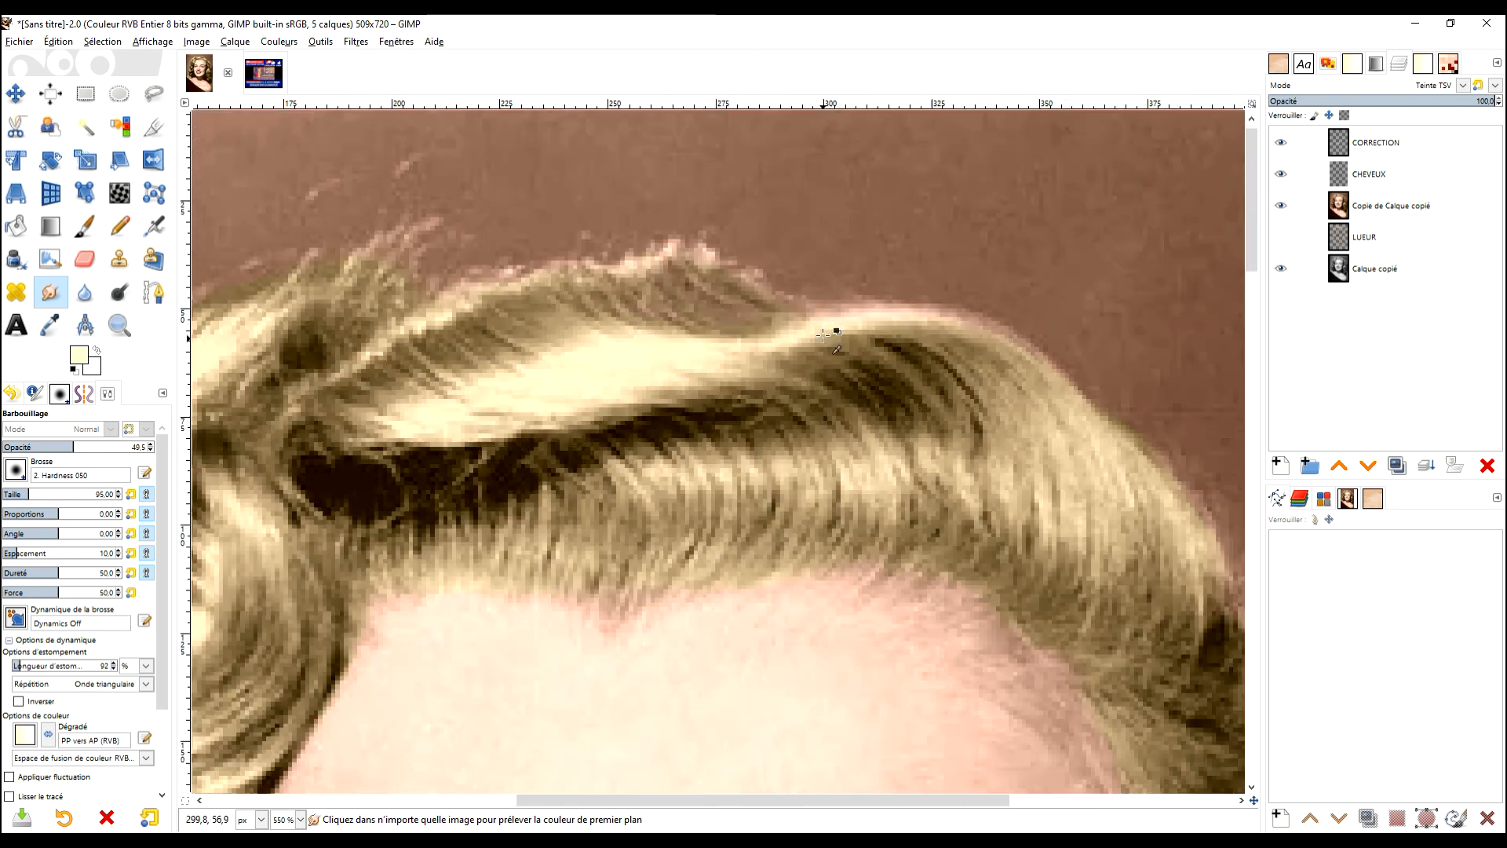
drag(899, 351, 845, 417)
scroll(996, 498, up, 2)
scroll(1060, 579, down, 3)
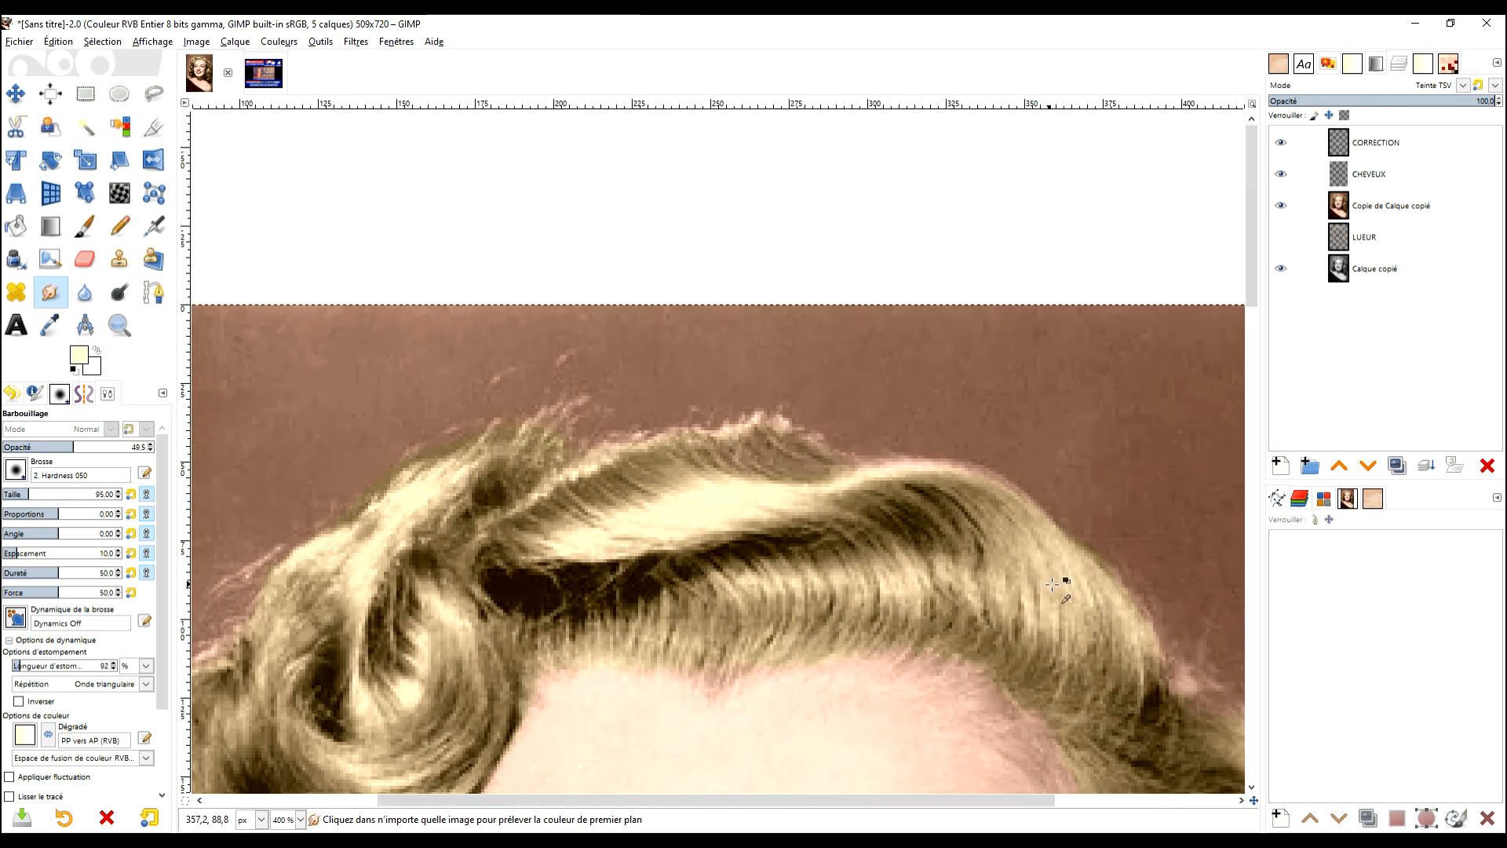
- Sample a darker blonde from the hair and smudge it over the reddish strands along the hair's upper-right outline
drag(1067, 597, 812, 460)
scroll(879, 511, up, 2)
mouse_move(965, 548)
mouse_down()
mouse_move(774, 468)
mouse_move(847, 474)
mouse_move(867, 501)
mouse_up()
ctrl+click(749, 437)
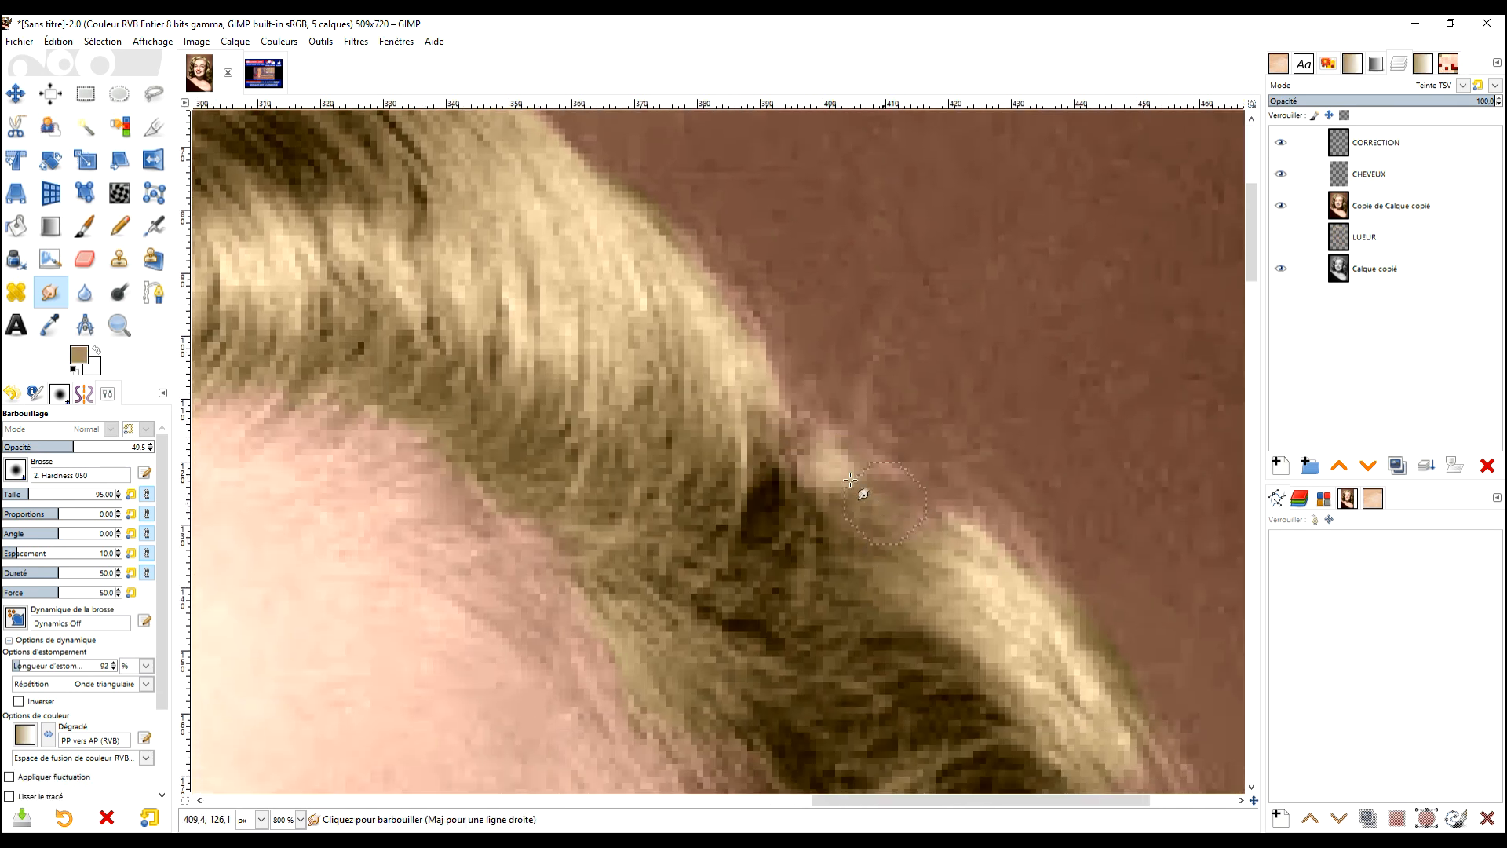
scroll(870, 514, down, 3)
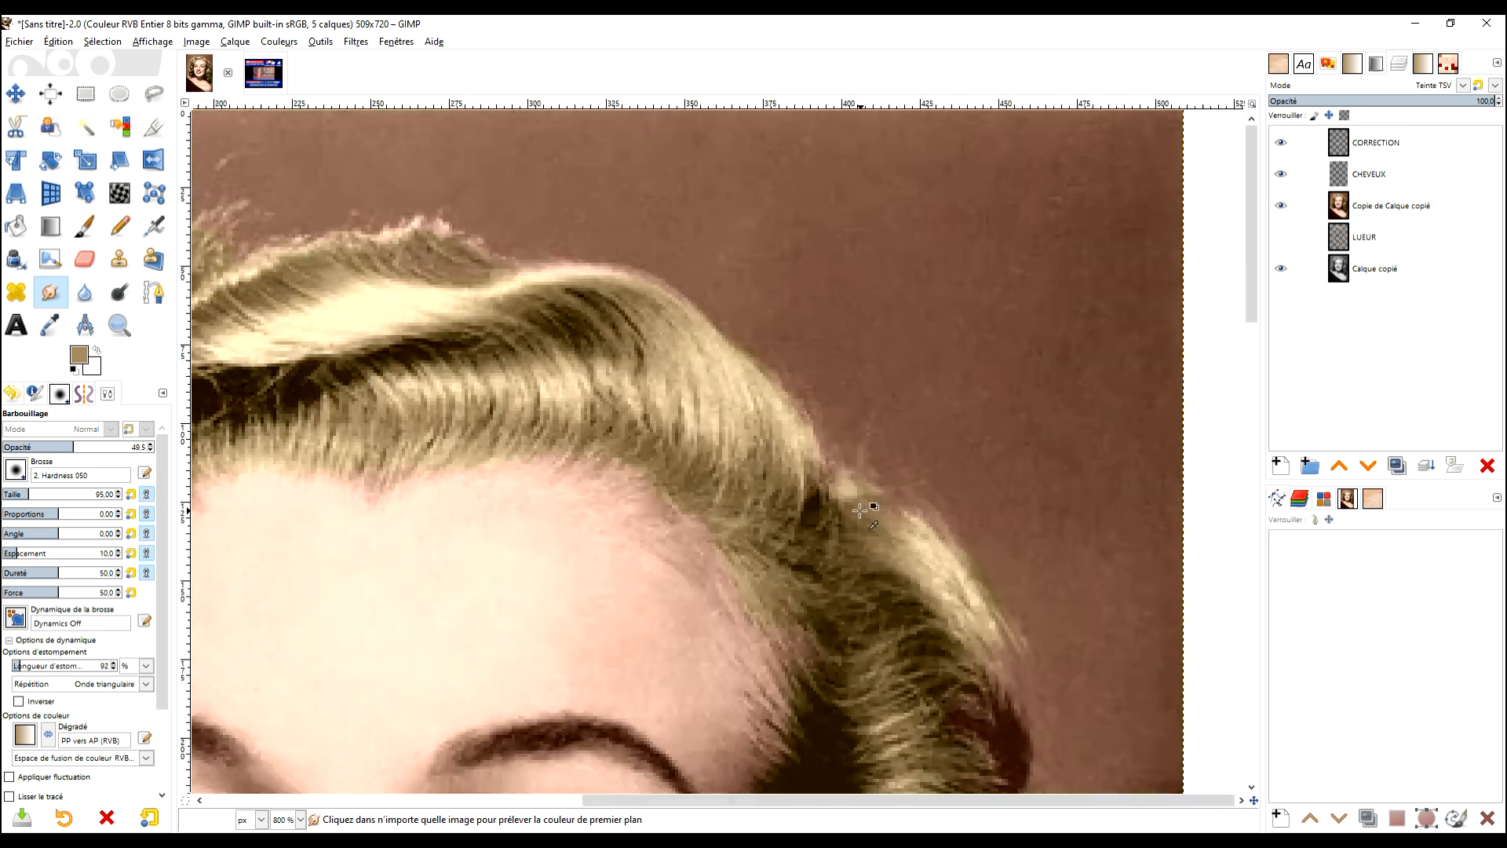
- Tint the reddish stray strands at the outer edge of the portrait's left curls with the darker blonde and check the whole portrait
scroll(824, 413, down, 1)
scroll(656, 430, up, 4)
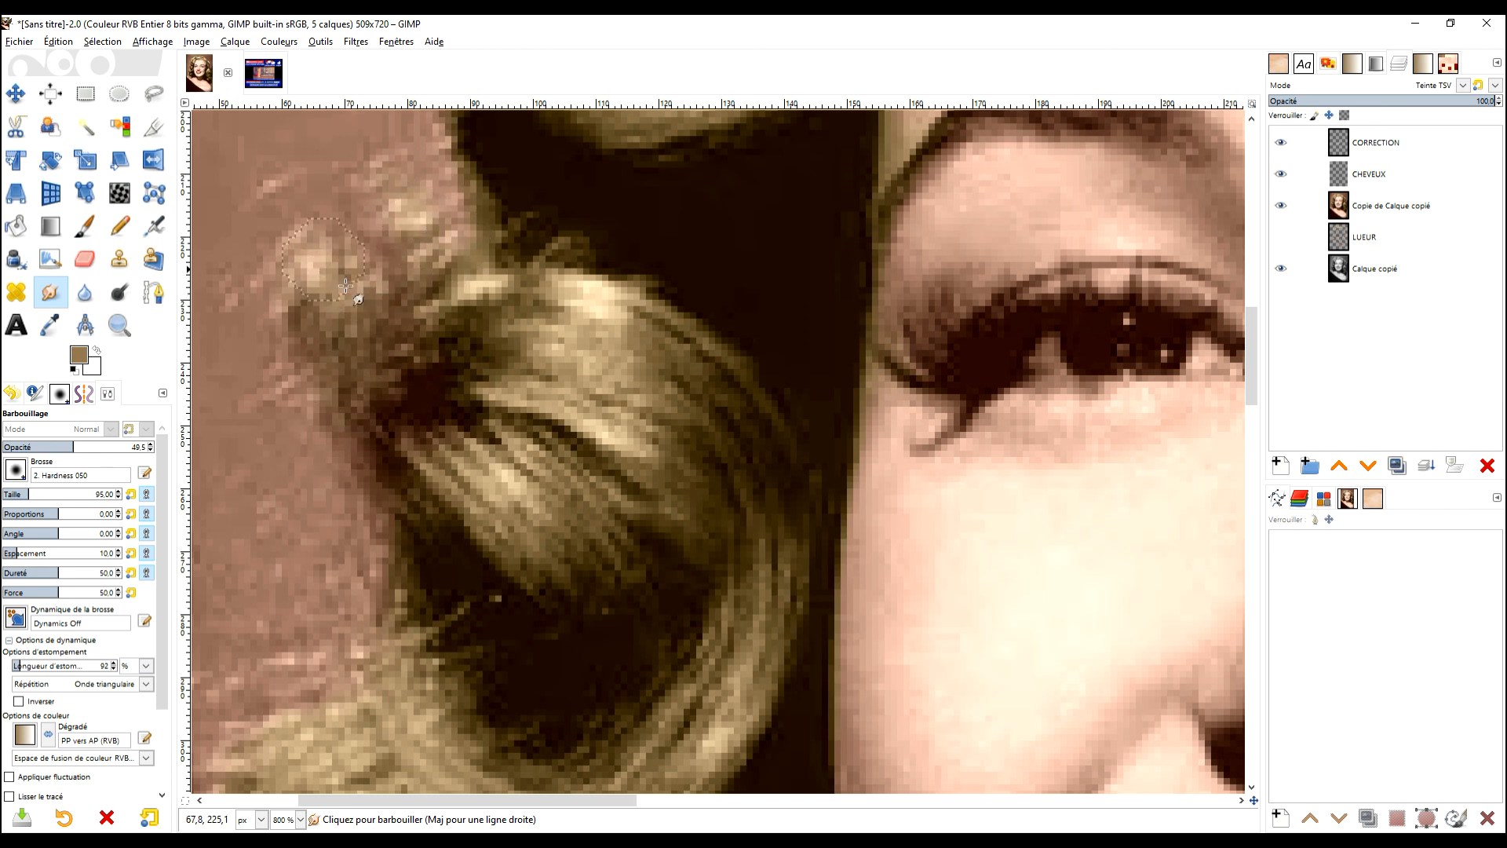
scroll(461, 274, down, 5)
scroll(921, 518, up, 2)
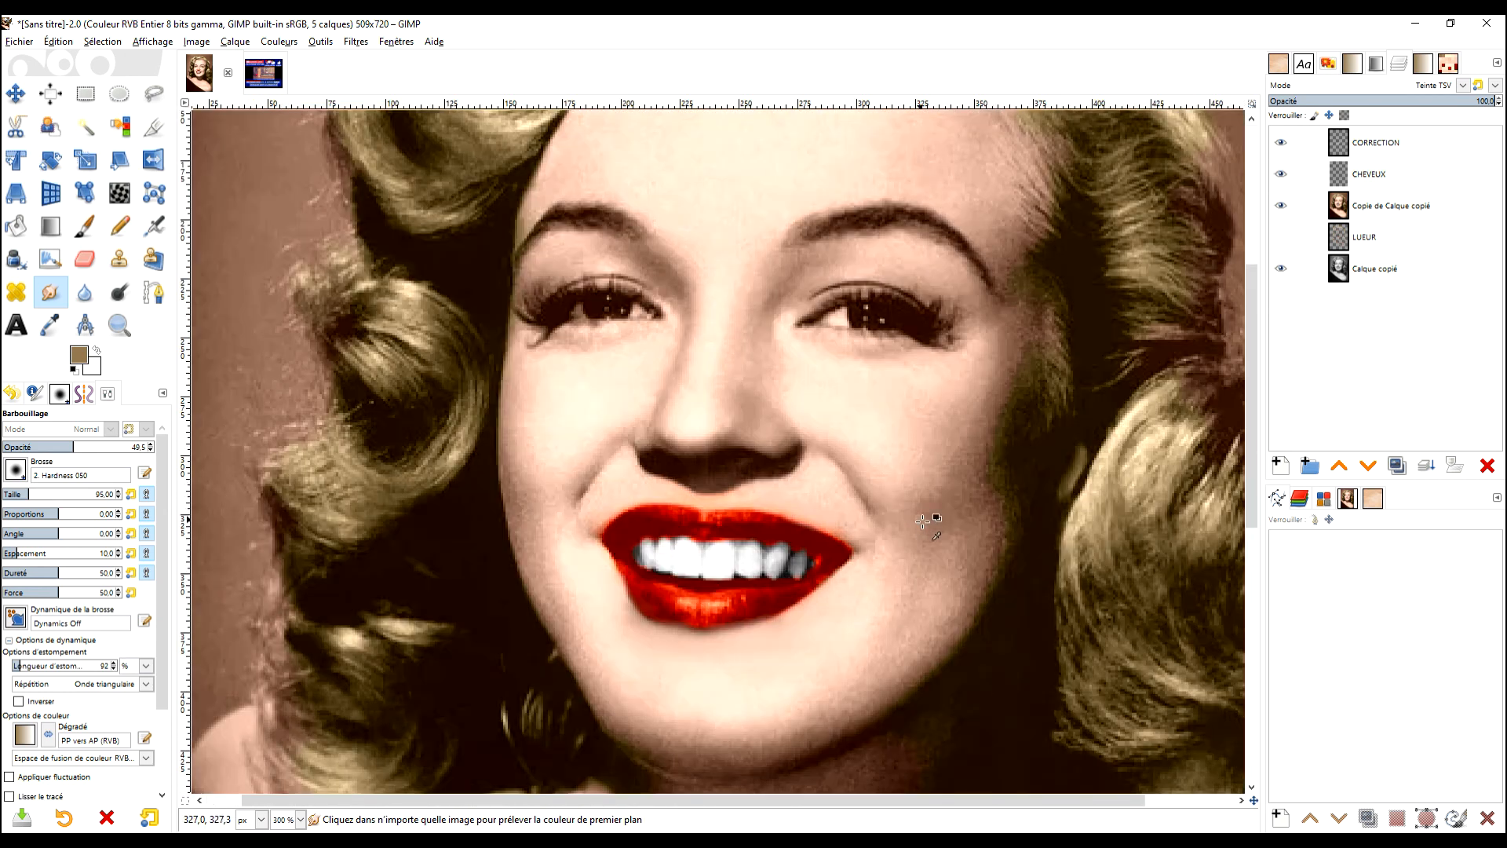
scroll(938, 520, down, 1)
drag(981, 505, 878, 516)
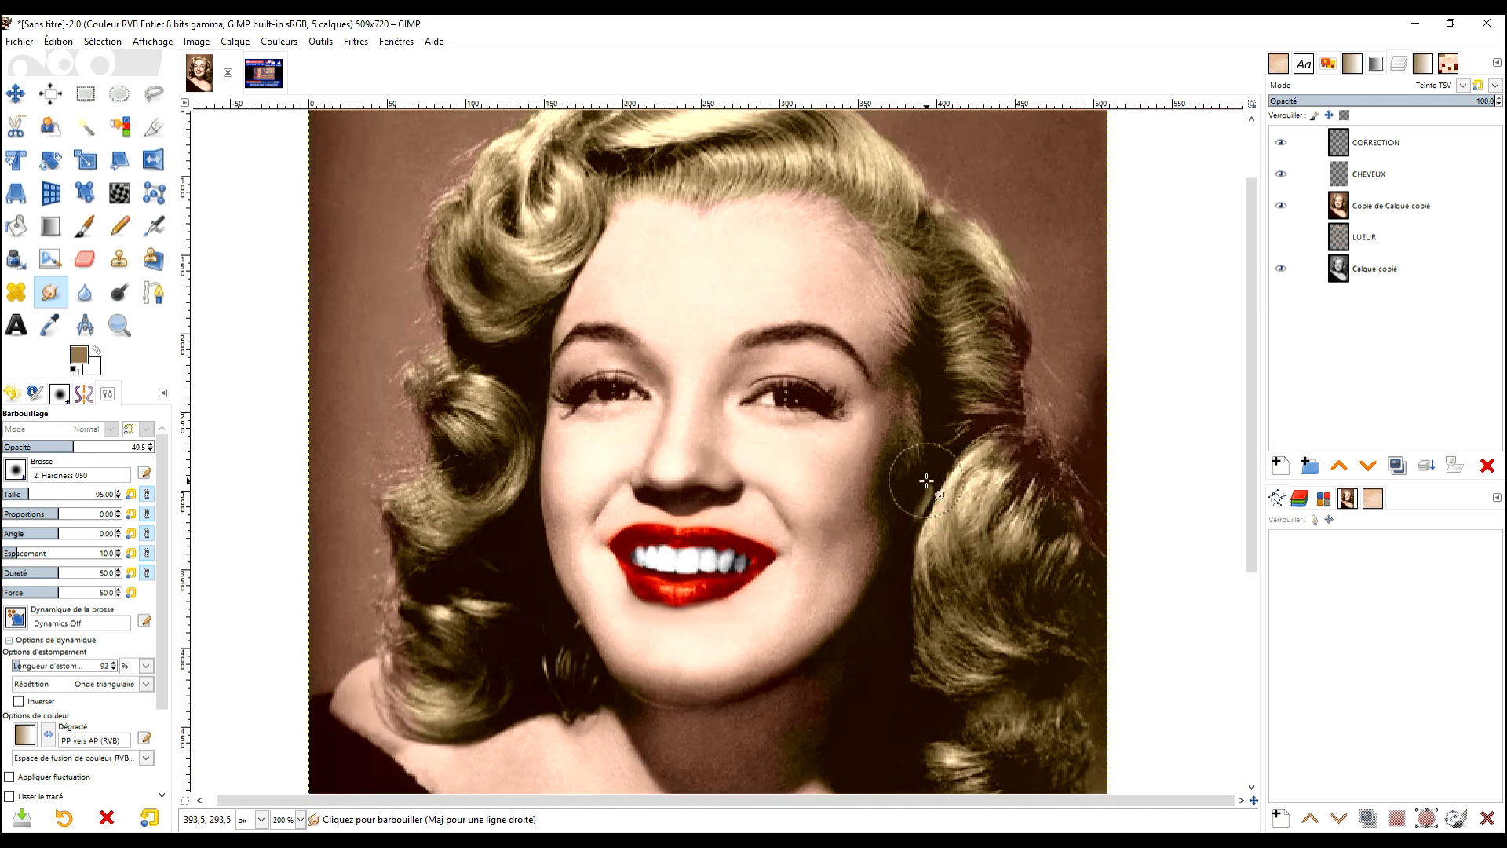